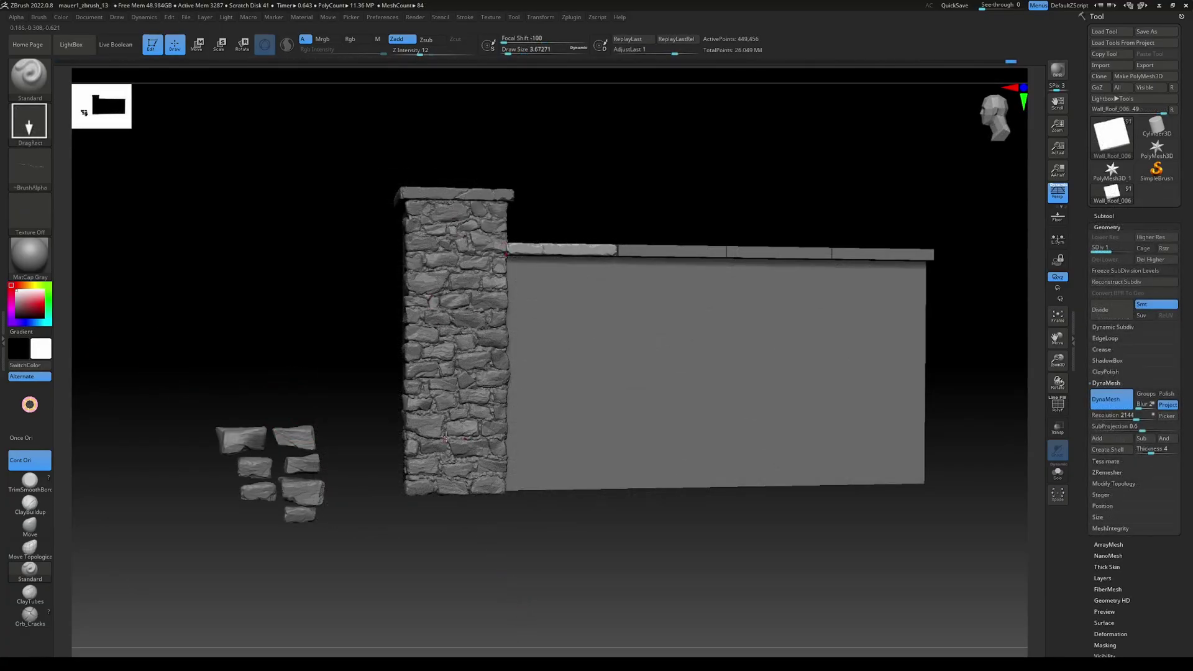
- Delete the leftover loose stones beside the pillar one by one, starting with PM3D_Cube3D1_5
{"action": "left_click_drag", "start_coordinate": [450, 584], "coordinate": [538, 591]}
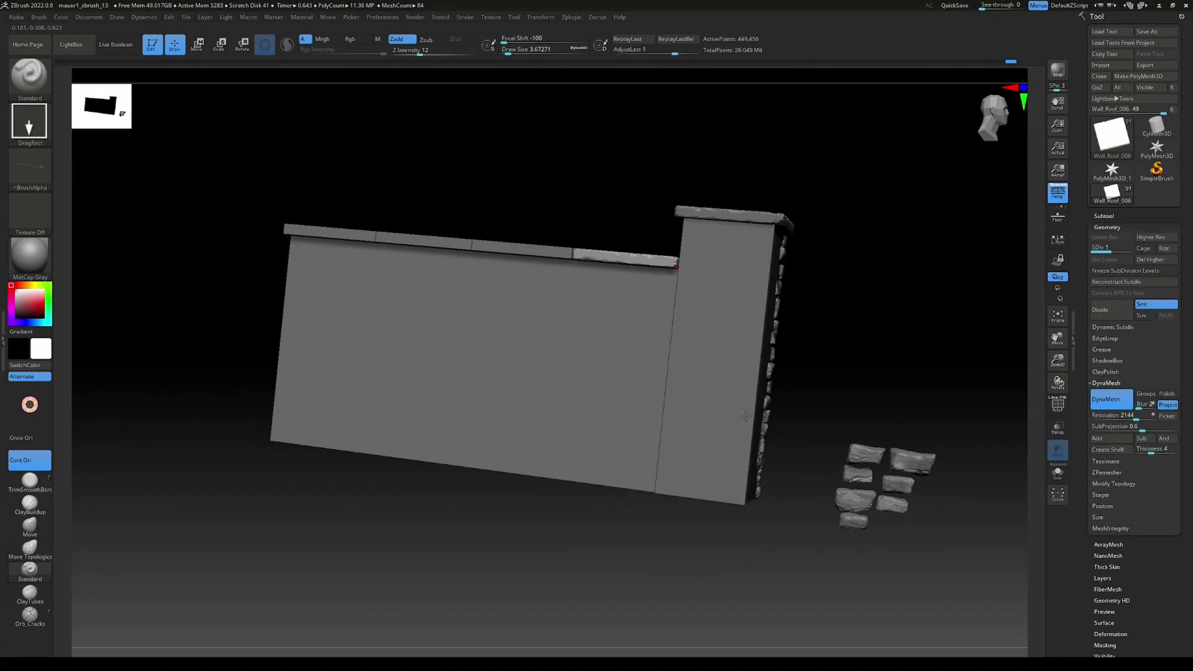
{"action": "left_click_drag", "start_coordinate": [877, 373], "coordinate": [521, 564]}
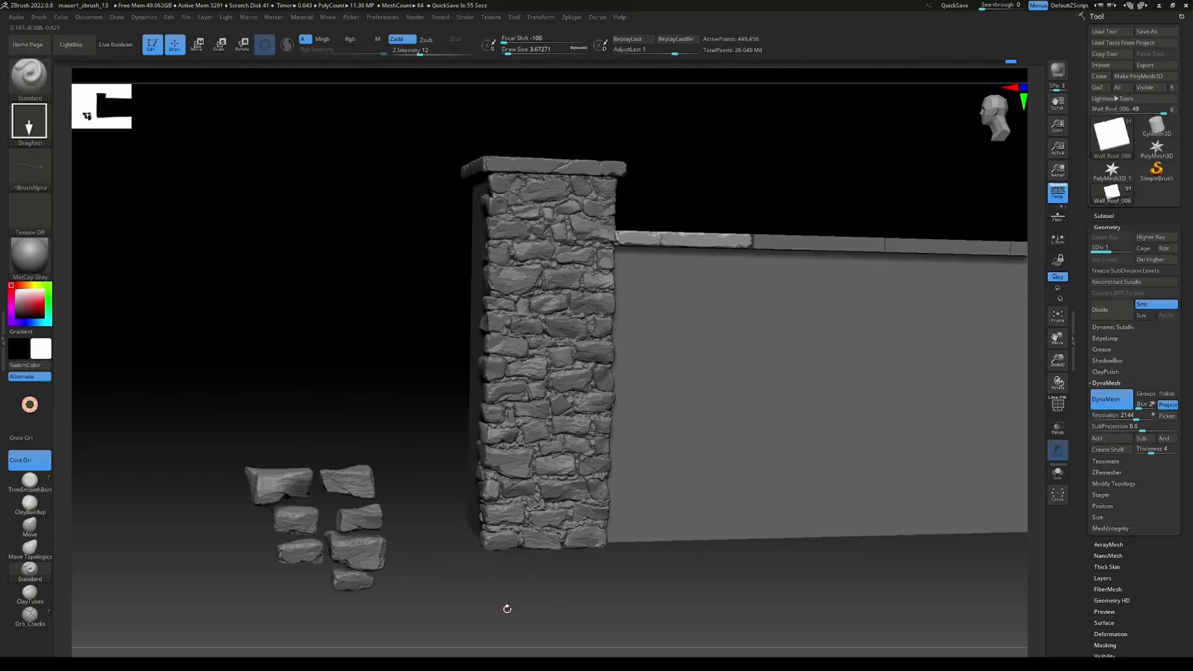
{"action": "left_click_drag", "start_coordinate": [506, 607], "coordinate": [505, 615], "text": "shift"}
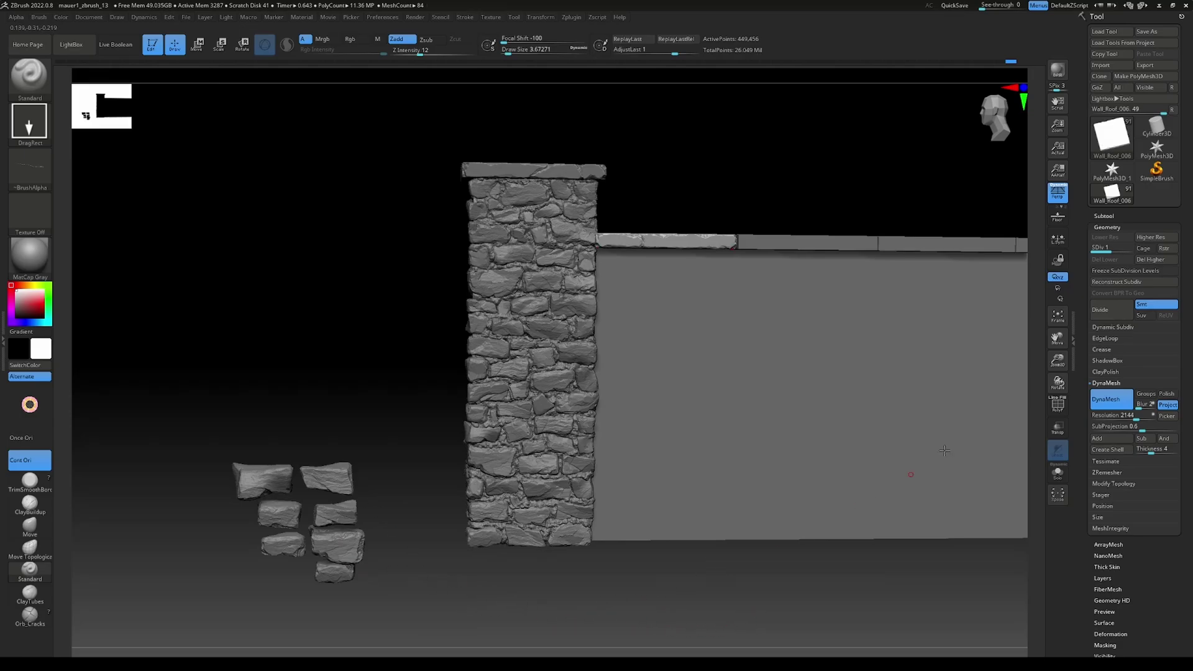
{"action": "left_click", "coordinate": [276, 479], "text": "alt"}
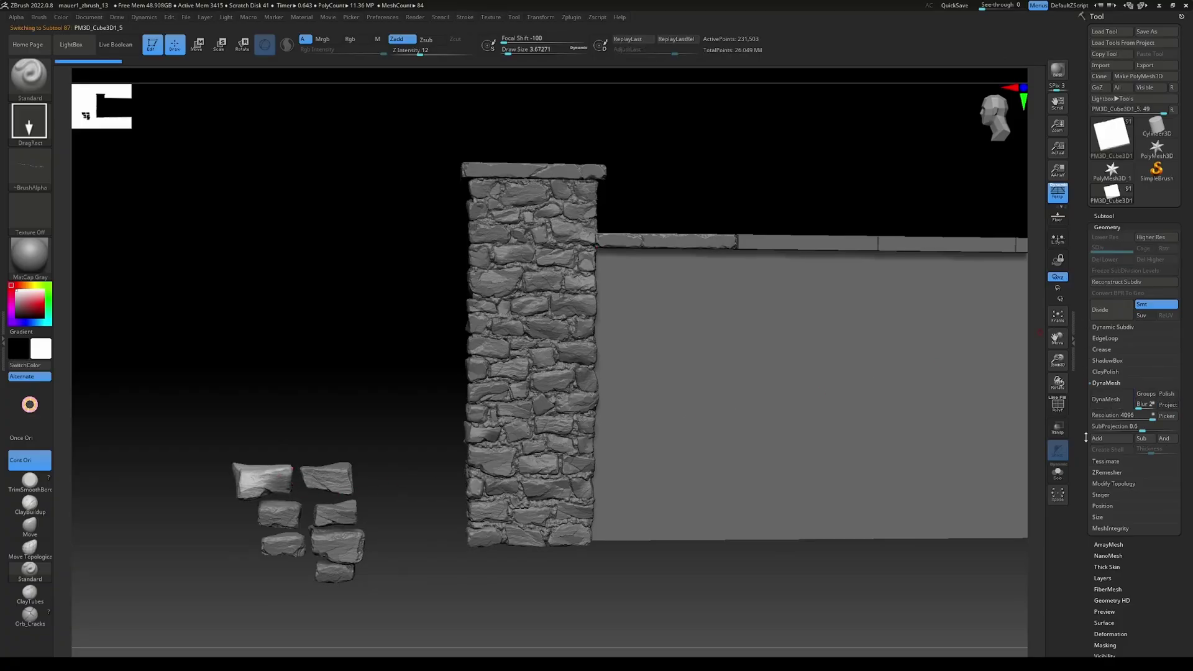
{"action": "left_click", "coordinate": [1111, 216]}
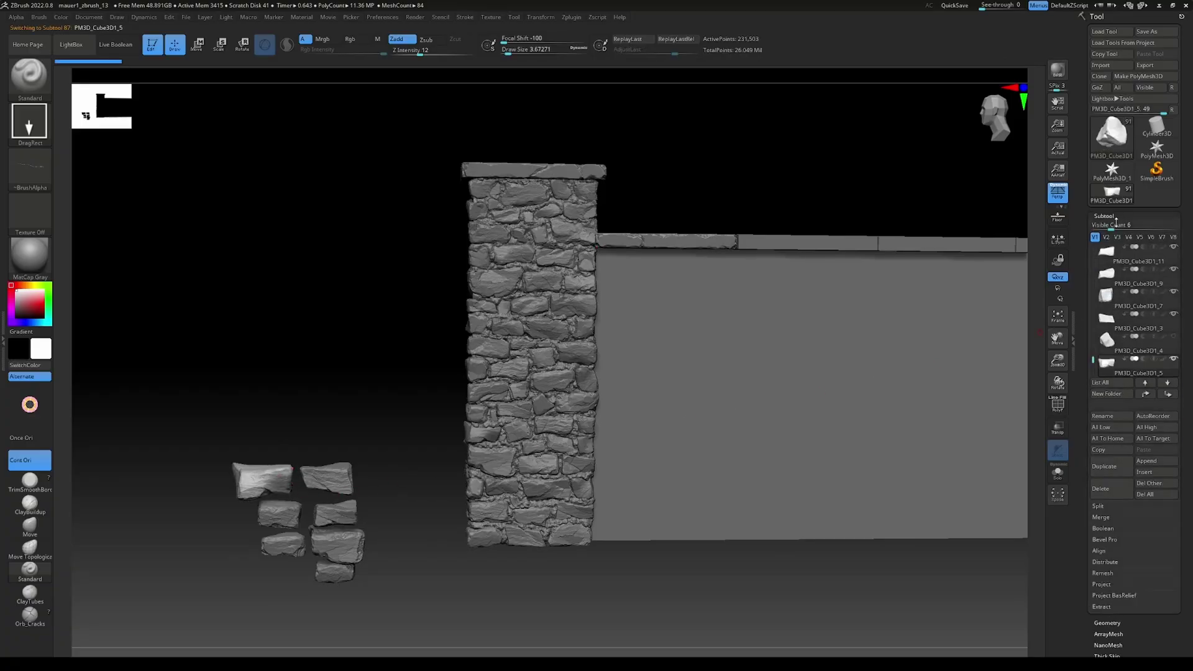
{"action": "left_click", "coordinate": [1116, 492]}
{"action": "left_click", "coordinate": [1026, 505]}
{"action": "left_click", "coordinate": [1023, 506]}
{"action": "left_click", "coordinate": [1112, 489]}
{"action": "left_click", "coordinate": [1023, 507]}
{"action": "left_click", "coordinate": [1111, 489]}
{"action": "left_click", "coordinate": [1023, 506]}
{"action": "left_click", "coordinate": [1112, 489]}
{"action": "left_click", "coordinate": [1026, 507]}
{"action": "left_click", "coordinate": [1112, 489]}
{"action": "left_click", "coordinate": [1022, 508]}
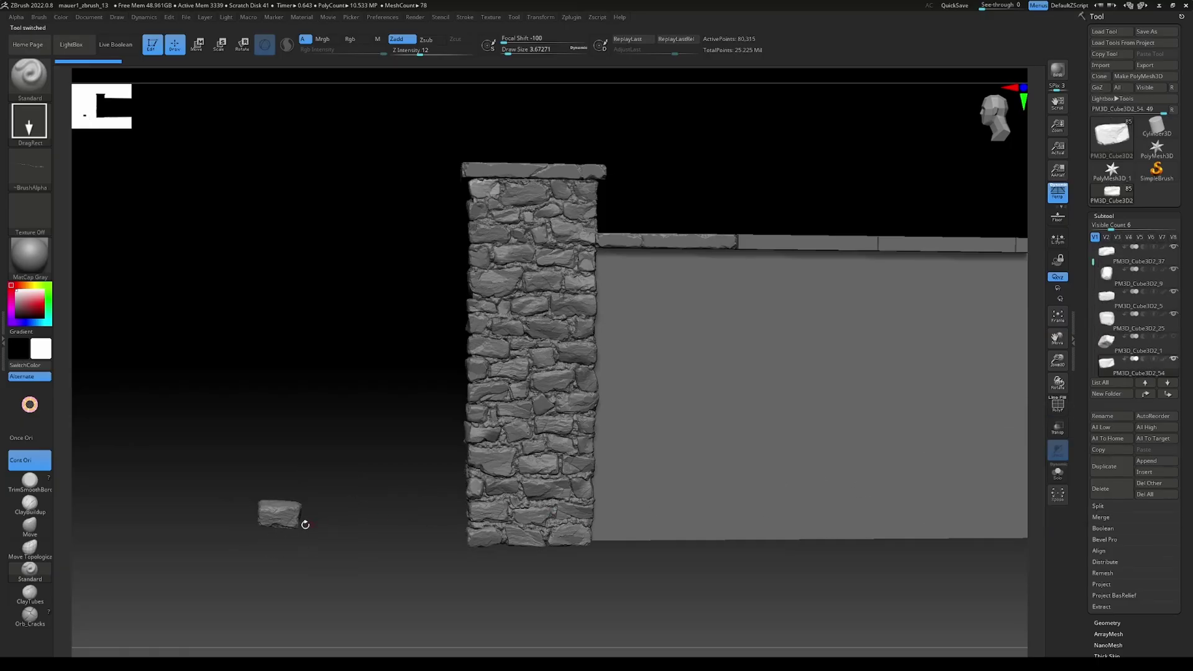
- Delete the last visible loose stone, PM3D_Cube3D2_14, beside the pillar
{"action": "left_click", "coordinate": [295, 519], "text": "alt"}
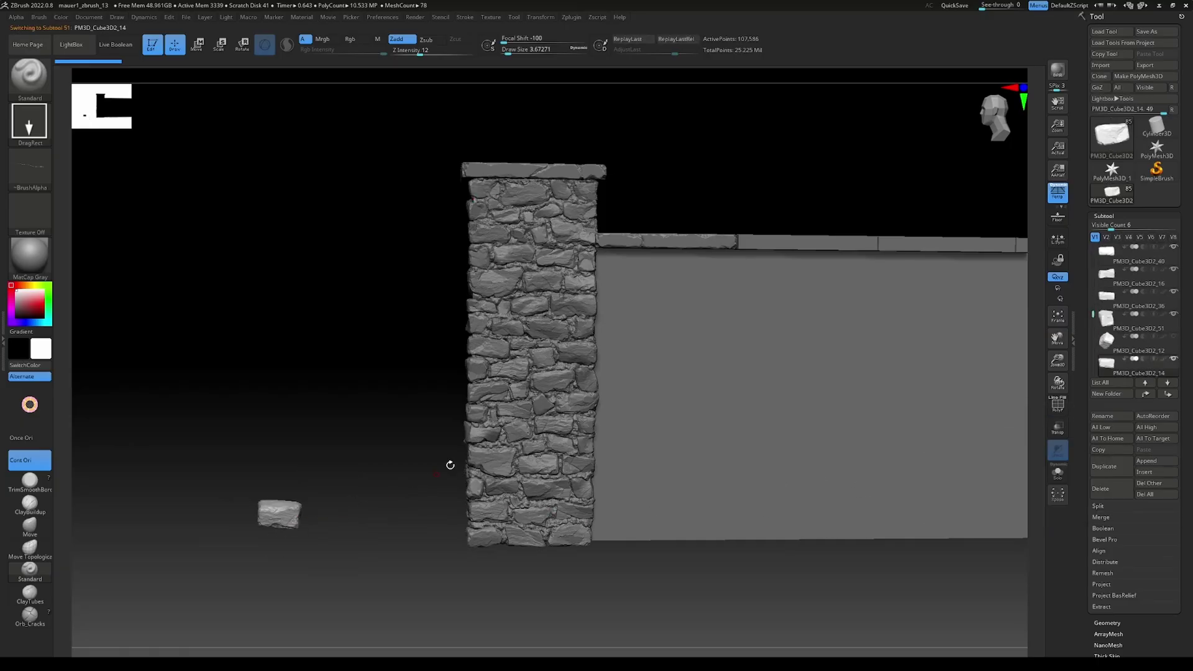
{"action": "left_click", "coordinate": [1112, 491]}
{"action": "left_click", "coordinate": [1025, 505]}
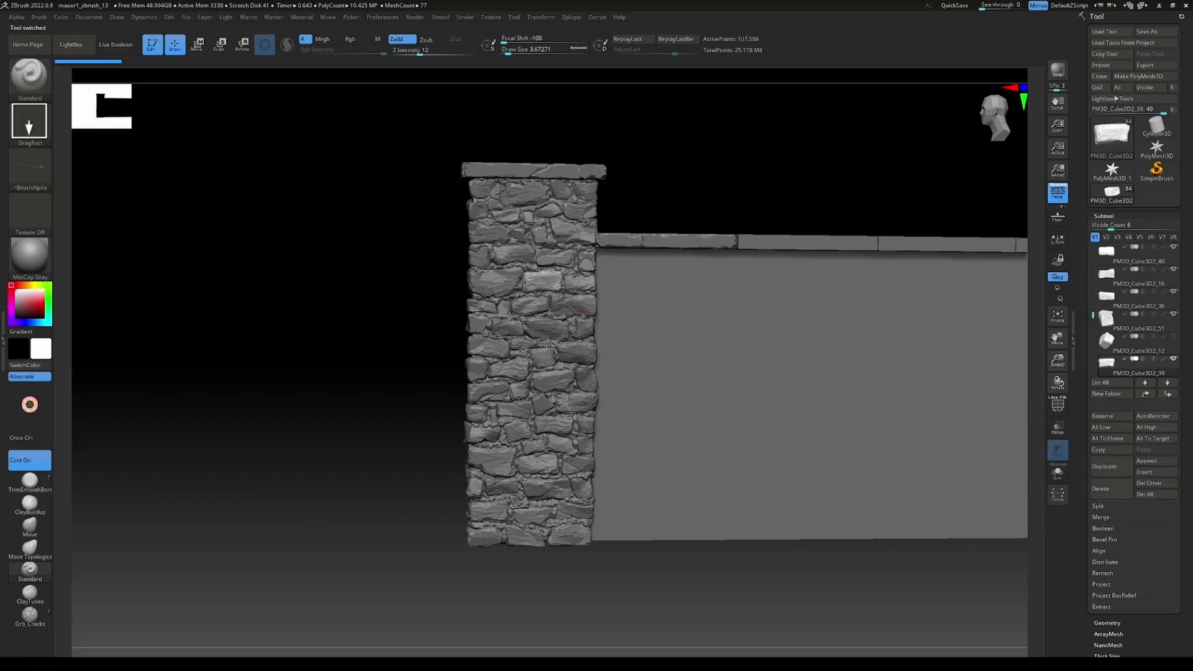
- Hide the wall base, column core and all roof slabs so that only the pillar's stones are shown
{"action": "left_click_drag", "start_coordinate": [585, 616], "coordinate": [432, 538]}
{"action": "mouse_move", "coordinate": [610, 576]}
{"action": "left_mouse_down", "text": "shift"}
{"action": "mouse_move", "coordinate": [663, 569]}
{"action": "mouse_move", "coordinate": [615, 611]}
{"action": "mouse_move", "coordinate": [675, 576]}
{"action": "left_mouse_up", "text": "shift"}
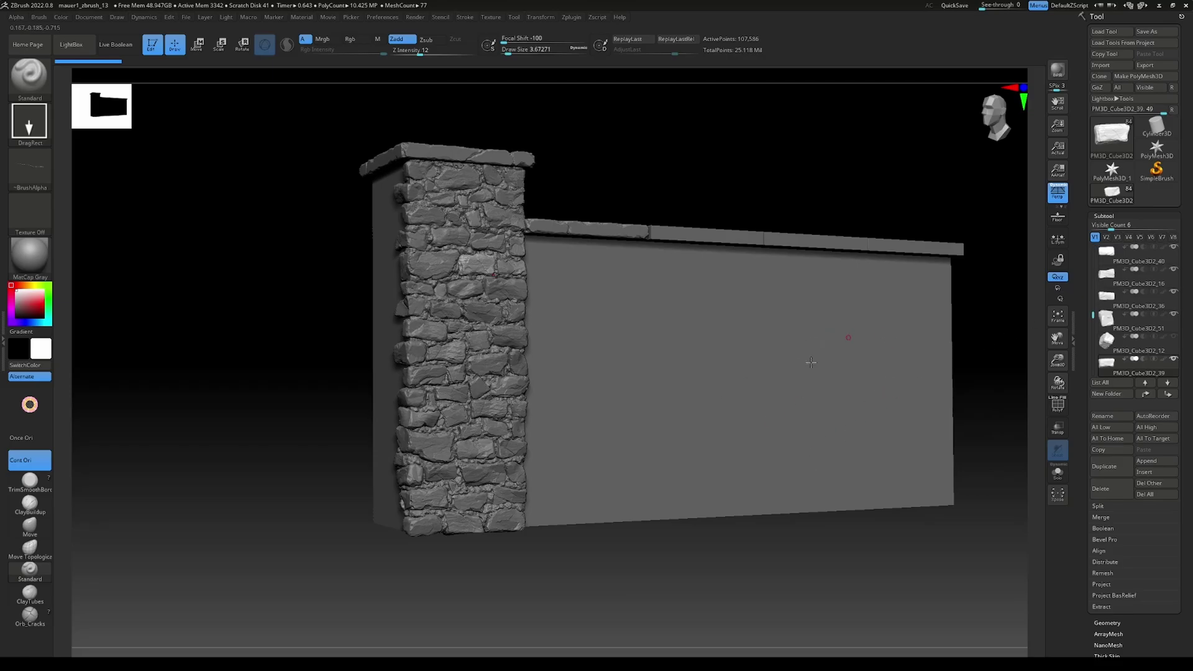
{"action": "left_click", "coordinate": [767, 359], "text": "alt"}
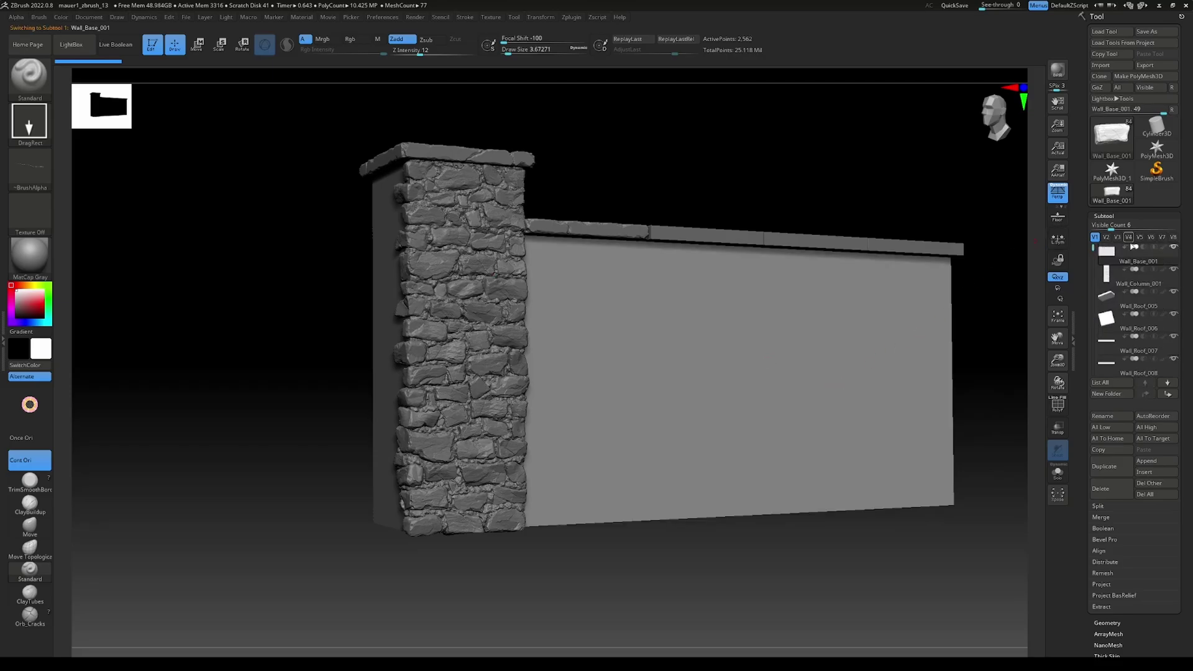
{"action": "left_click", "coordinate": [896, 245], "text": "alt"}
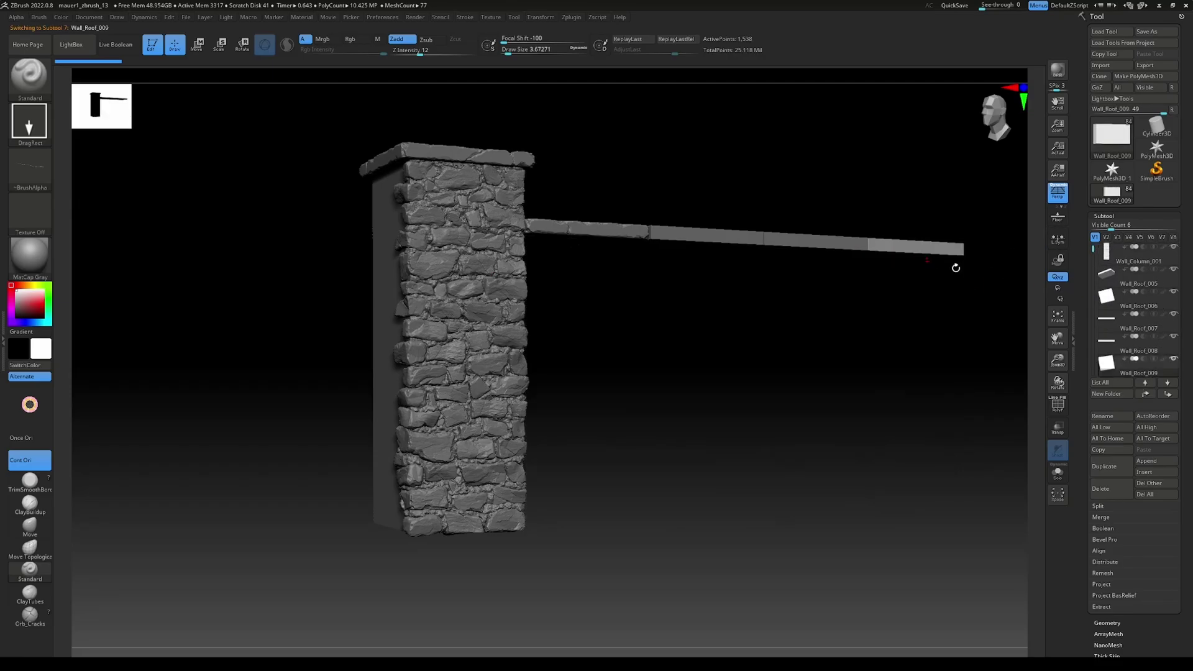
{"action": "left_click", "coordinate": [1174, 248]}
{"action": "left_click", "coordinate": [1173, 339]}
{"action": "left_click", "coordinate": [1174, 359]}
{"action": "left_click", "coordinate": [742, 239], "text": "alt"}
{"action": "left_click", "coordinate": [1173, 315]}
{"action": "left_click", "coordinate": [1174, 291]}
{"action": "left_click", "coordinate": [1173, 269]}
{"action": "left_click", "coordinate": [487, 364], "text": "alt"}
{"action": "left_click_drag", "start_coordinate": [764, 404], "coordinate": [705, 418]}
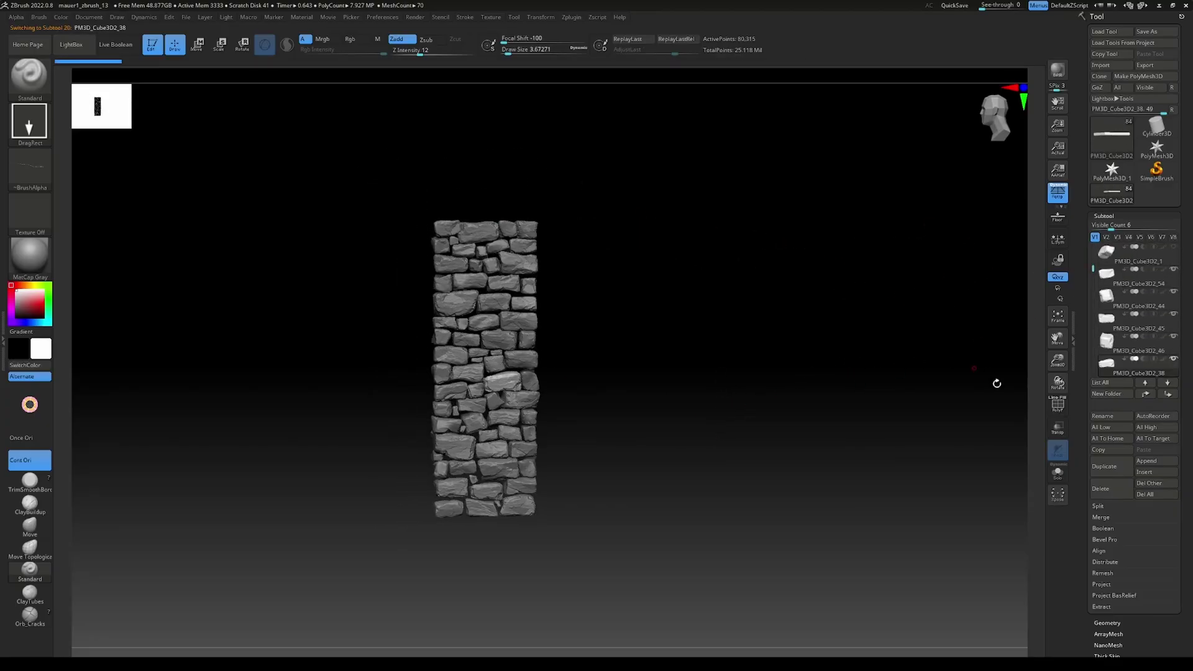
- Merge all the visible pillar stones into a single new tool
{"action": "left_click", "coordinate": [1100, 517]}
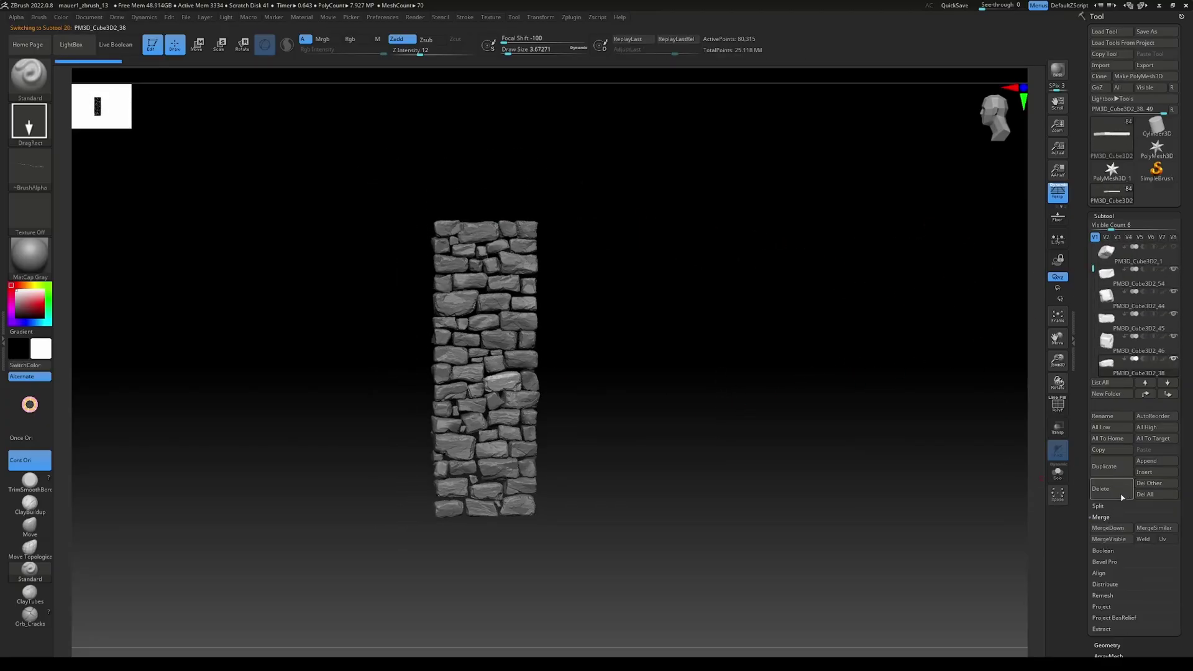
{"action": "left_click", "coordinate": [1111, 539]}
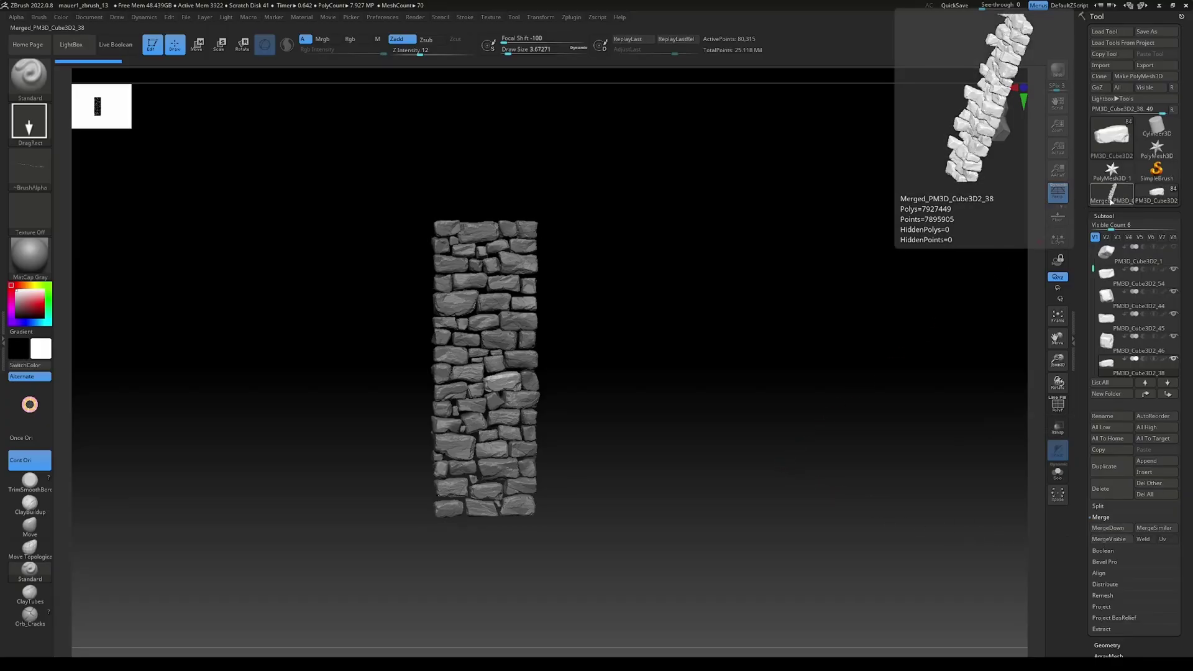
{"action": "mouse_move", "coordinate": [1172, 259]}
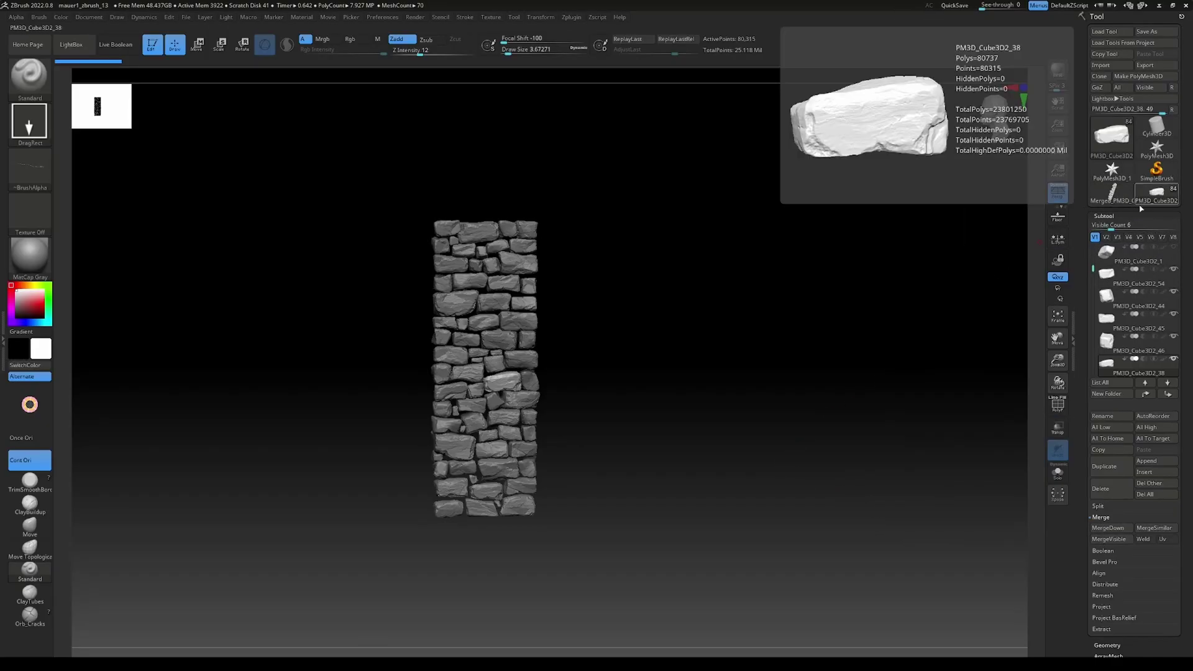
- Show the roof slabs Wall_Roof_007, Wall_Roof_008 and Wall_Roof_009 again
{"action": "left_click_drag", "start_coordinate": [1093, 269], "coordinate": [1094, 250]}
{"action": "left_click", "coordinate": [1173, 248]}
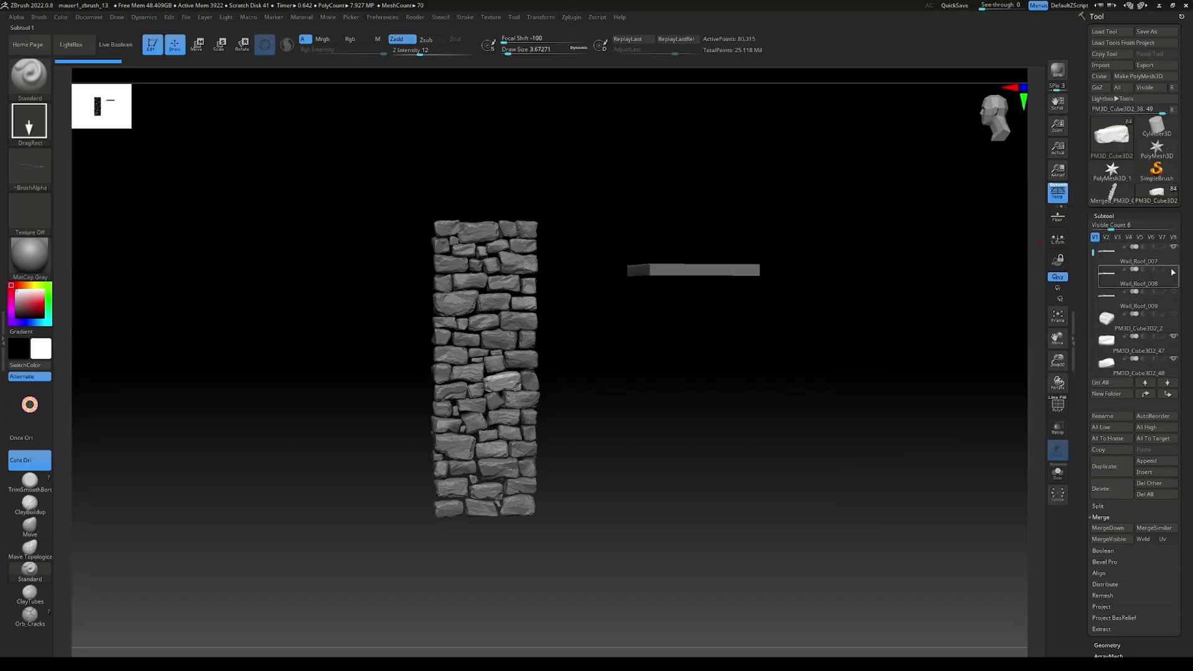
{"action": "left_click", "coordinate": [1174, 269]}
{"action": "left_click", "coordinate": [1174, 291]}
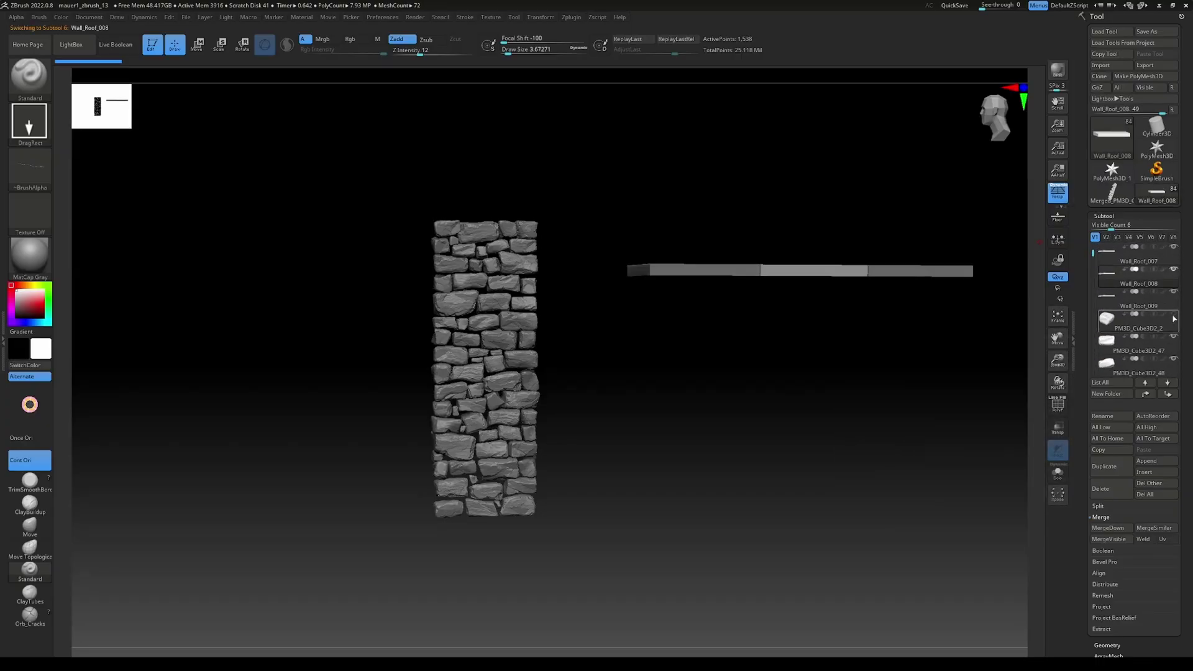
{"action": "left_click", "coordinate": [1118, 308]}
- Show the hidden stray stone PM3D_Cube3D2_2 and delete it permanently
{"action": "left_click", "coordinate": [1173, 315]}
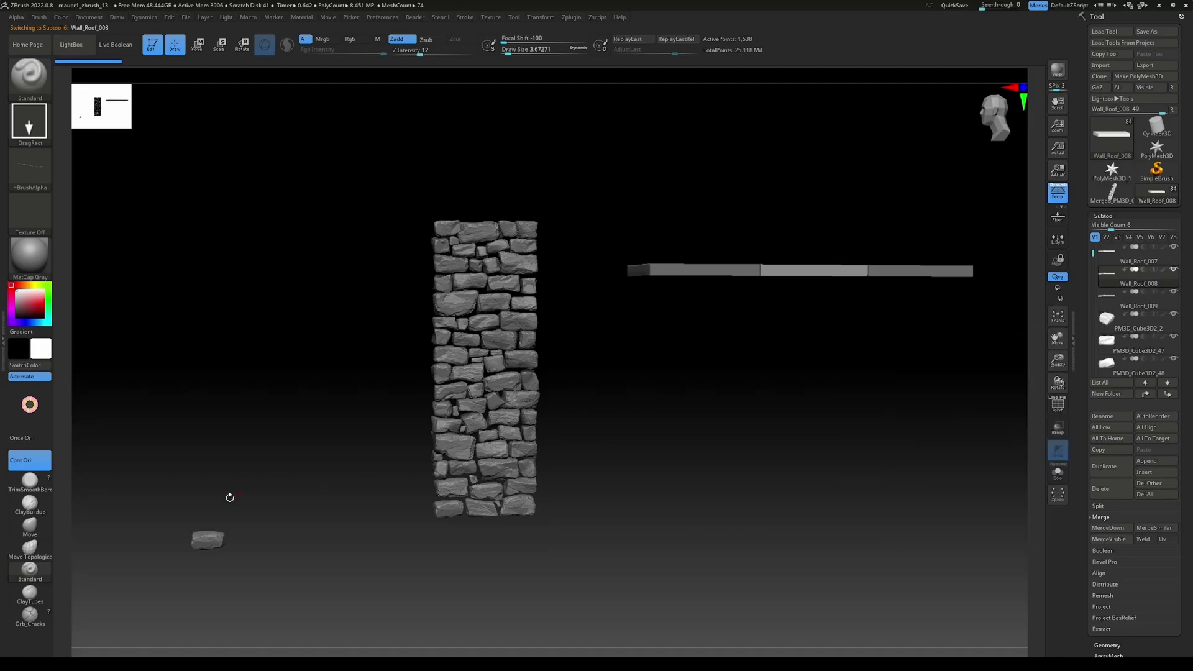
{"action": "left_click", "coordinate": [198, 540], "text": "alt"}
{"action": "left_click", "coordinate": [1123, 490]}
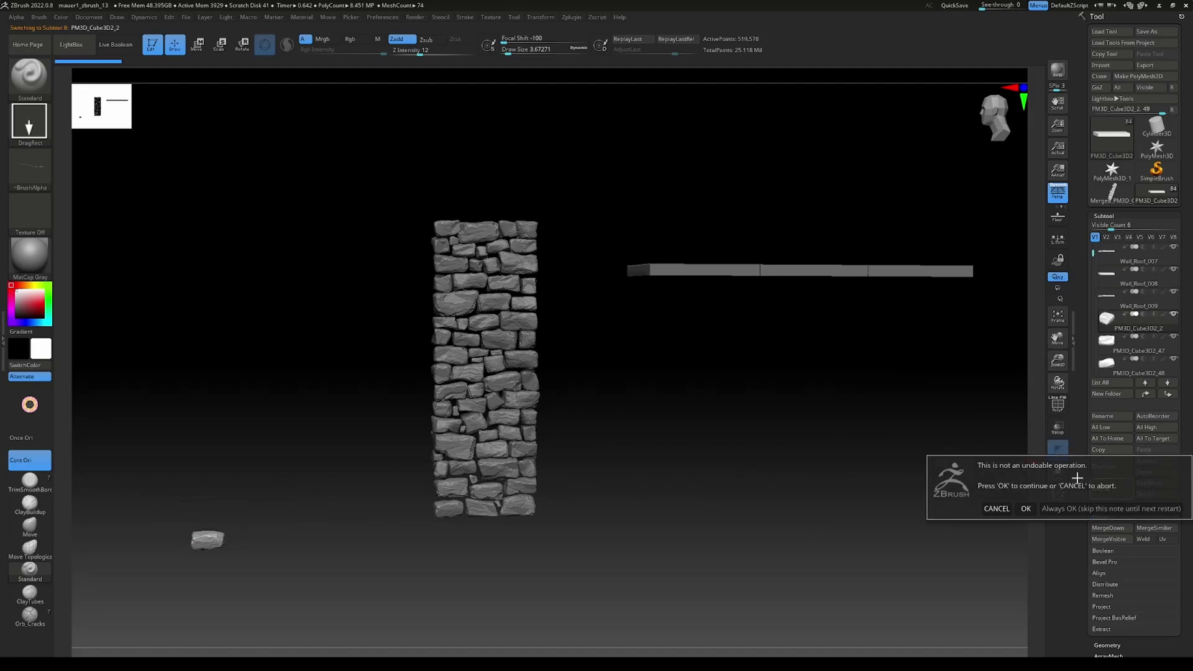
{"action": "left_click", "coordinate": [1028, 508]}
- Show the remaining hidden wall parts and append Merged_PM3D_Cube3D2_38 as a subtool
{"action": "left_click_drag", "start_coordinate": [1093, 253], "coordinate": [1093, 247]}
{"action": "left_click_drag", "start_coordinate": [1173, 314], "coordinate": [1173, 247]}
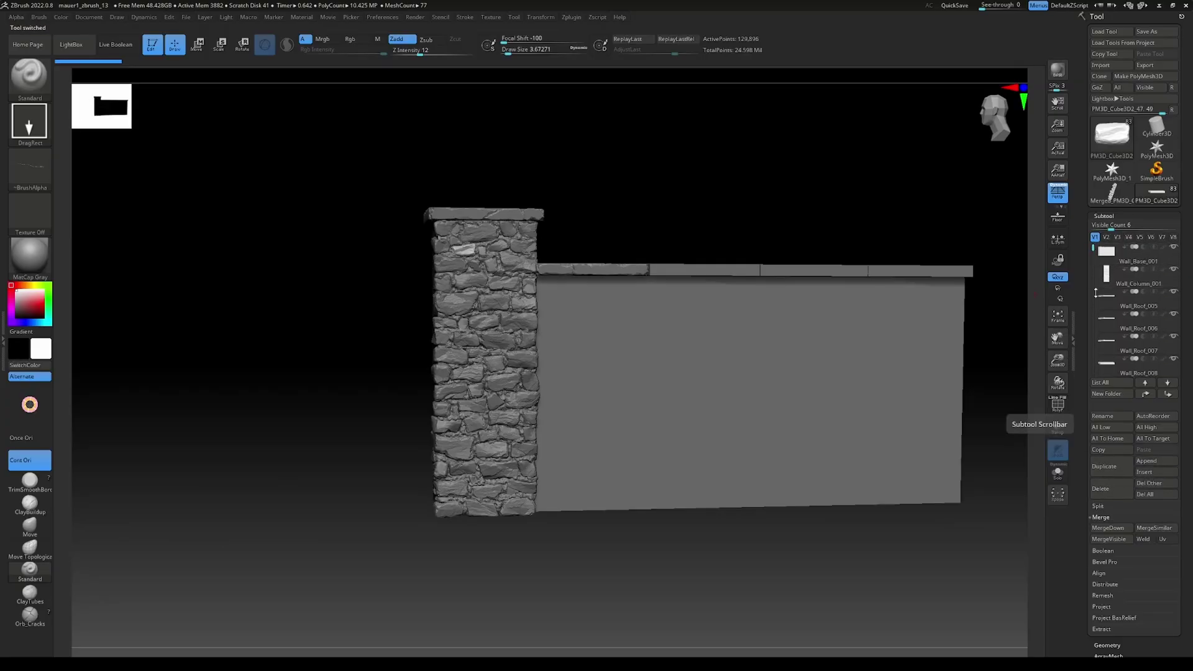
{"action": "left_click", "coordinate": [1154, 463]}
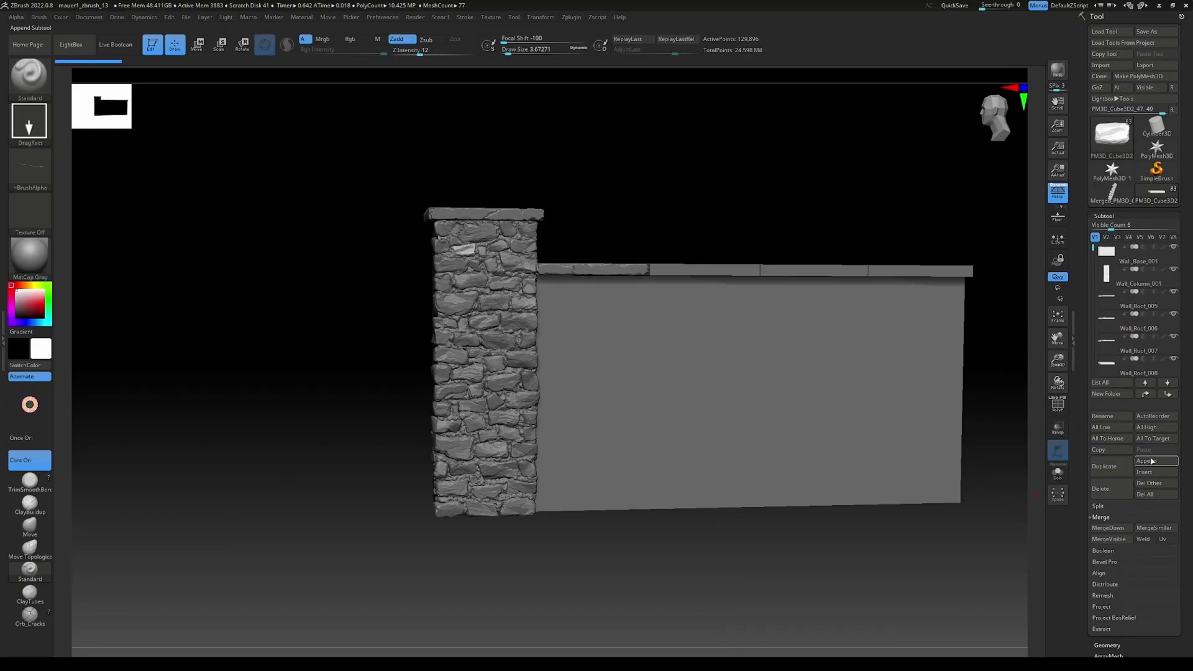
{"action": "left_click", "coordinate": [1154, 460]}
{"action": "mouse_move", "coordinate": [966, 462]}
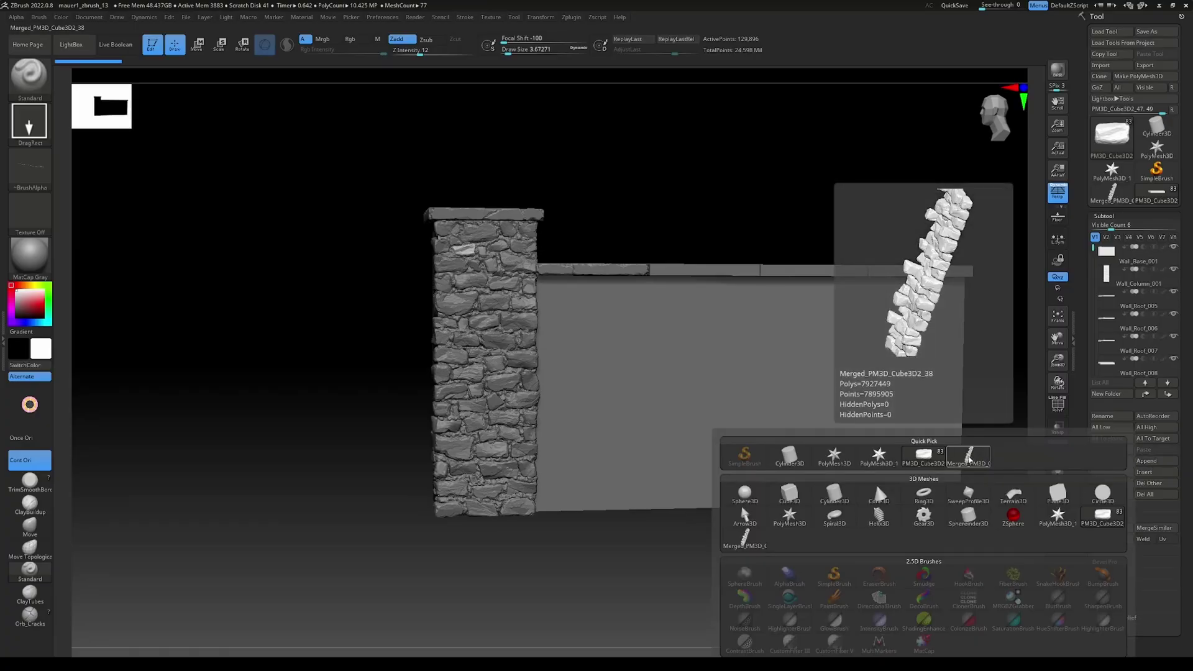
{"action": "left_click", "coordinate": [968, 458]}
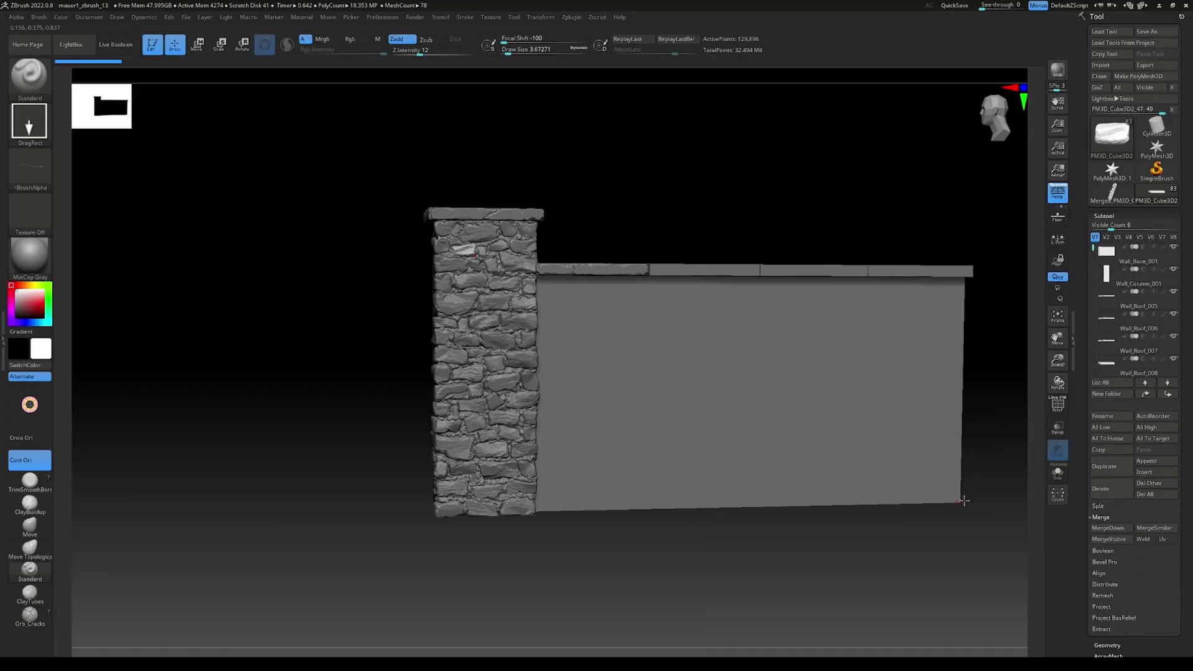
- Select the appended merged stone mesh for moving and center the transform gizmo on it
{"action": "left_click_drag", "start_coordinate": [1077, 371], "coordinate": [1078, 368]}
{"action": "left_click", "coordinate": [1110, 298]}
{"action": "key", "text": "w"}
{"action": "left_click_drag", "start_coordinate": [619, 563], "coordinate": [733, 591], "text": "alt"}
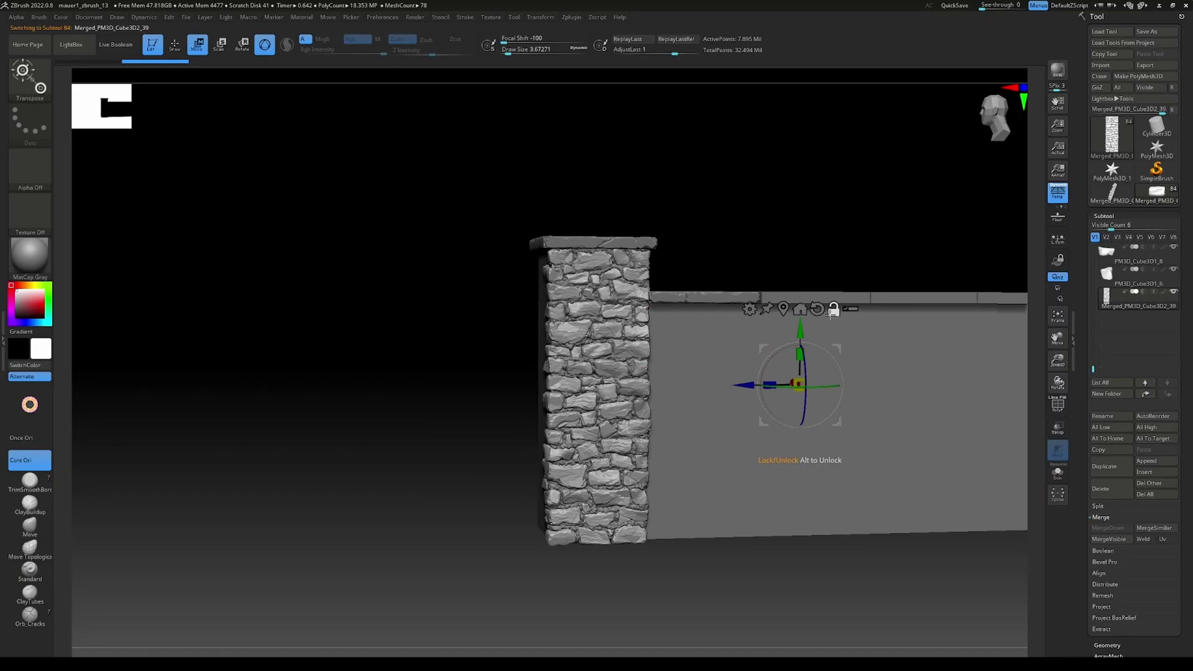
{"action": "left_click", "coordinate": [784, 310]}
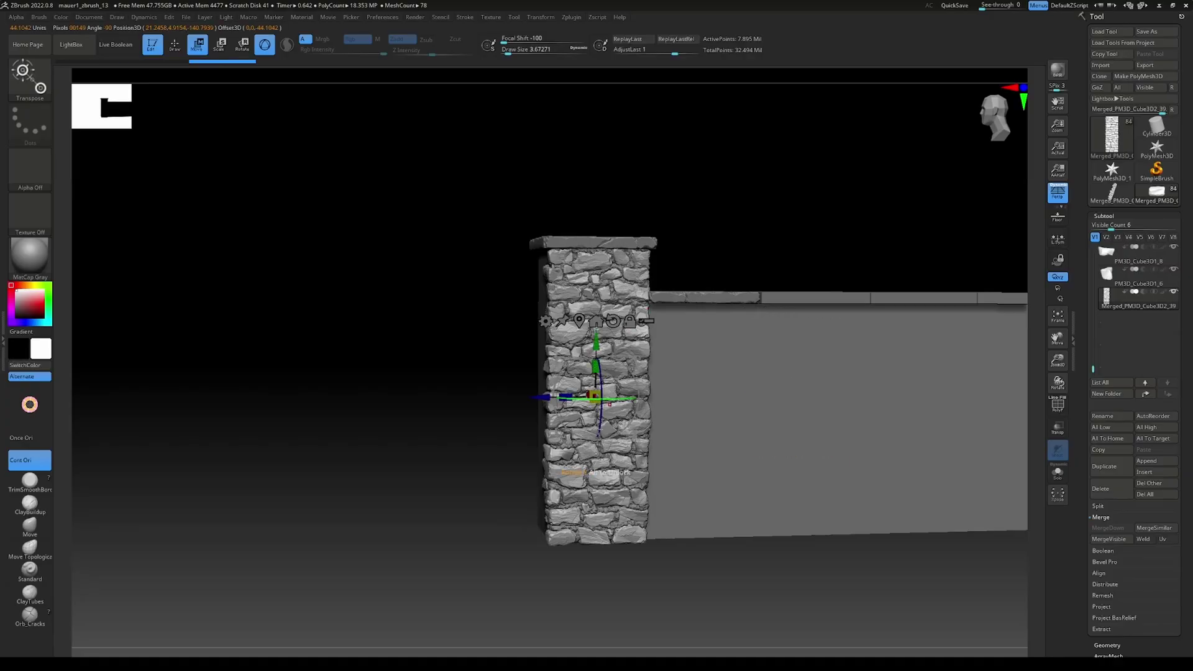
- Rotate the merged stone mesh around and place it against the pillar's bare back face
{"action": "left_click_drag", "start_coordinate": [510, 448], "coordinate": [521, 482], "text": "alt"}
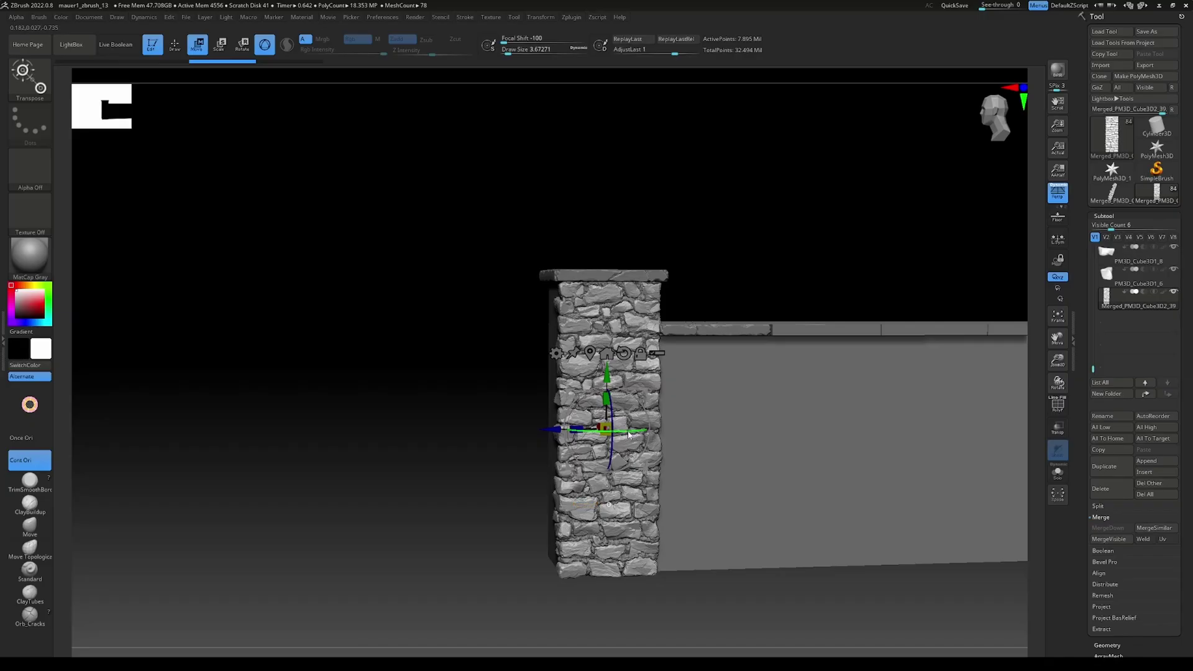
{"action": "left_click_drag", "start_coordinate": [631, 435], "coordinate": [488, 412]}
{"action": "left_click_drag", "start_coordinate": [444, 478], "coordinate": [483, 486]}
{"action": "left_click_drag", "start_coordinate": [666, 430], "coordinate": [627, 402]}
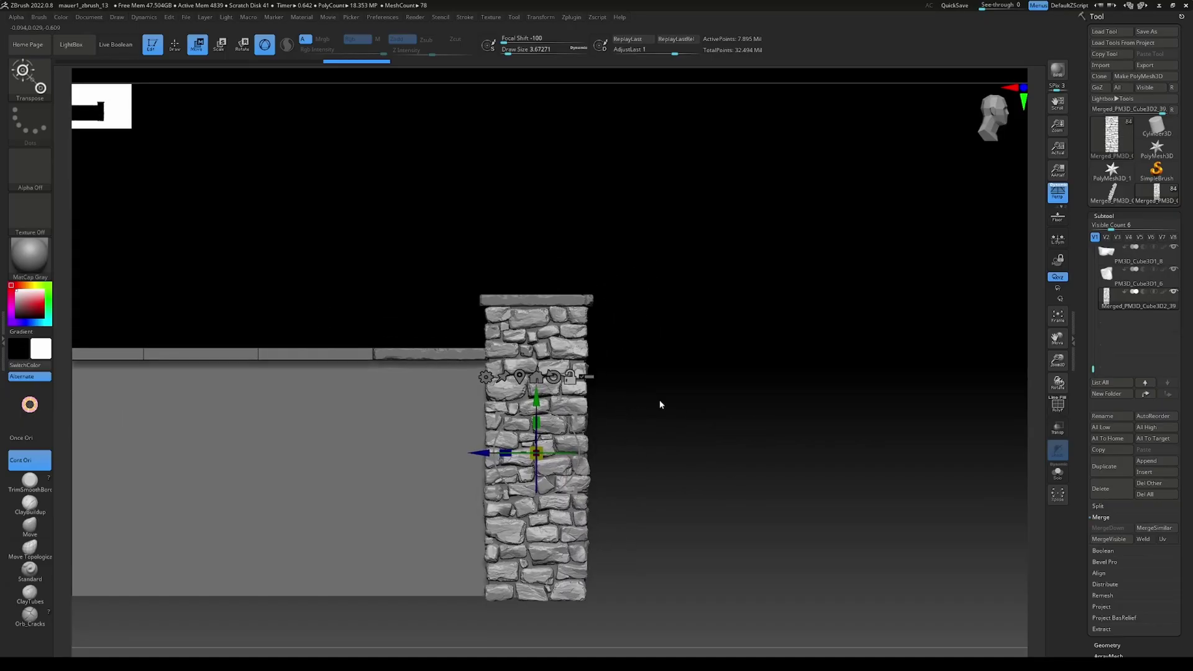
- Turn the merged stone mesh upside down within the pillar's back face to vary the stone pattern
{"action": "left_click_drag", "start_coordinate": [713, 431], "coordinate": [565, 437]}
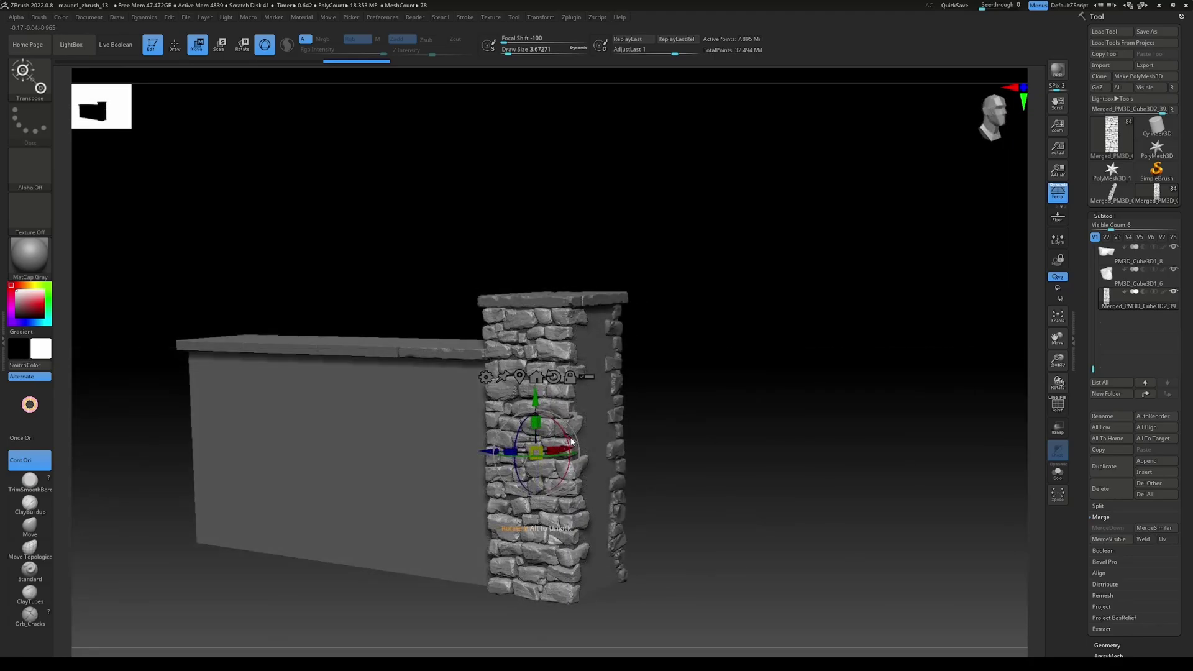
{"action": "left_click_drag", "start_coordinate": [566, 437], "coordinate": [762, 481]}
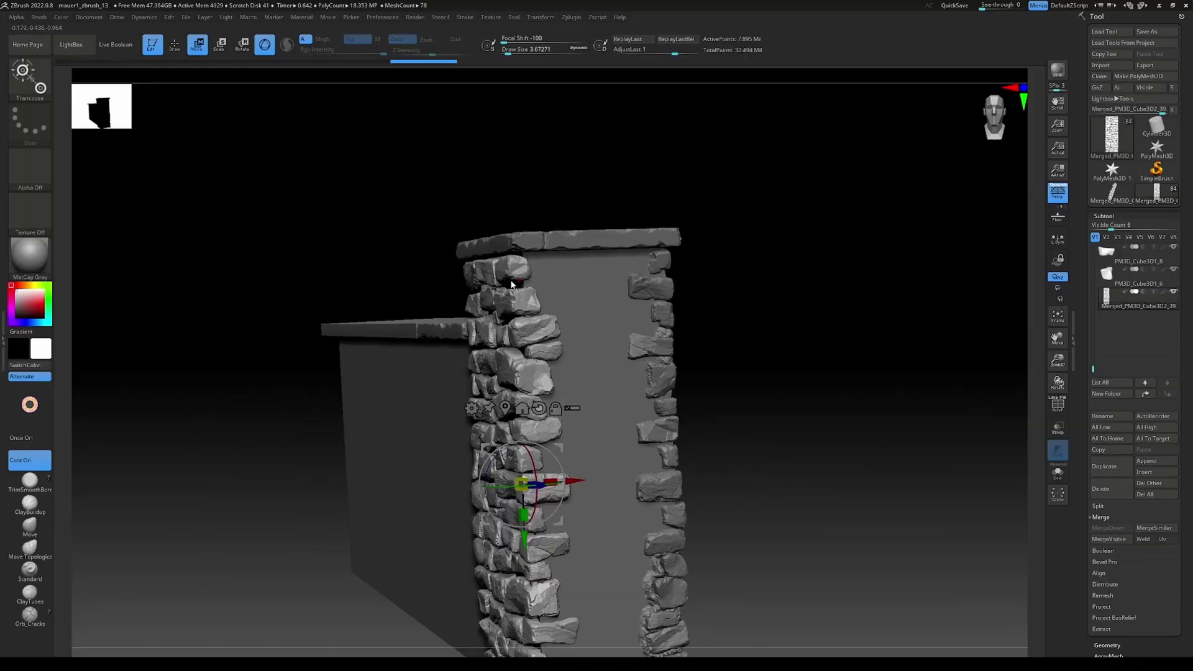
{"action": "left_click", "coordinate": [523, 305]}
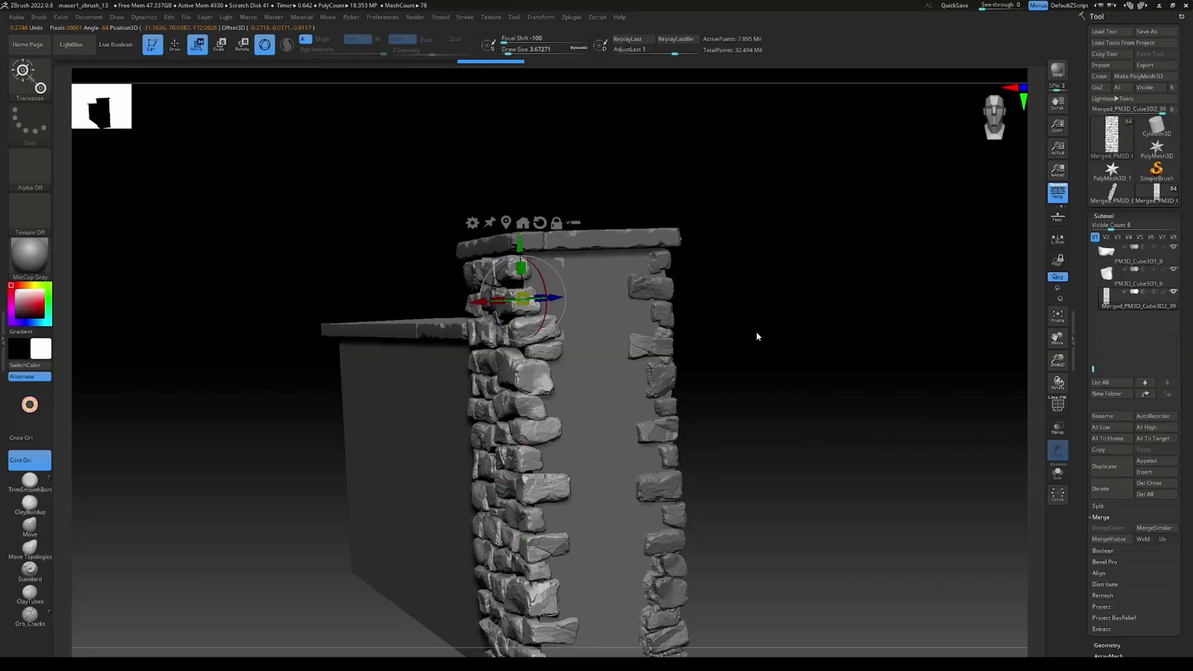
- Split the merged stone mesh on the pillar's back face into separate subtools by parts
{"action": "left_click_drag", "start_coordinate": [762, 336], "coordinate": [652, 479]}
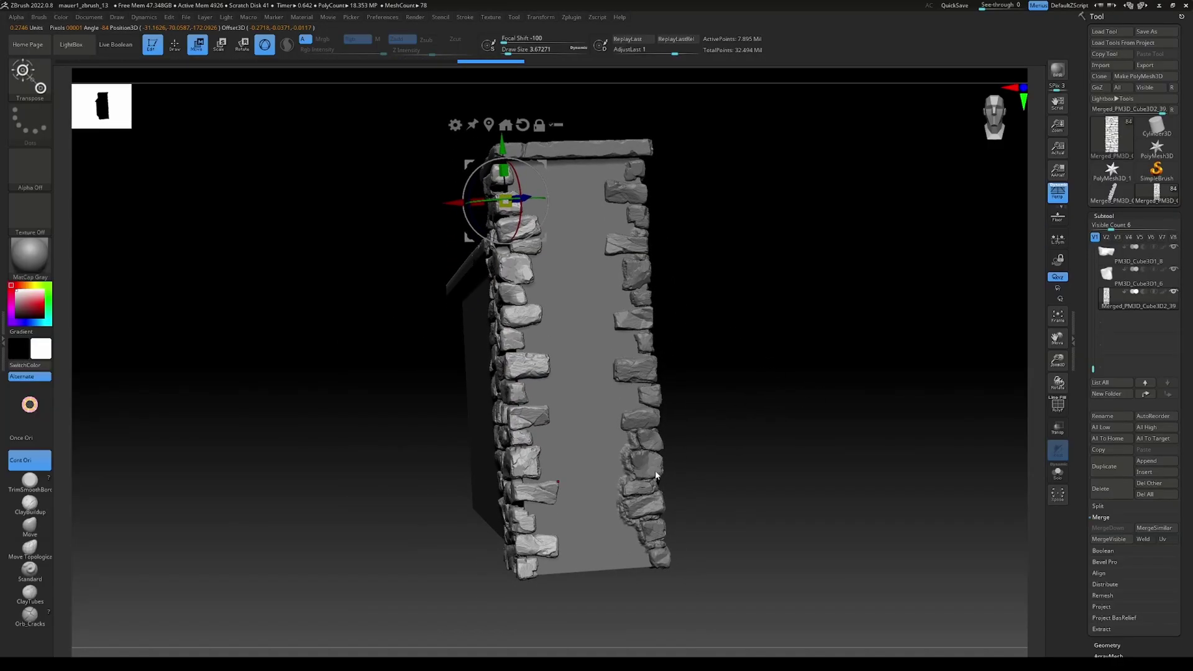
{"action": "left_click_drag", "start_coordinate": [653, 528], "coordinate": [715, 471]}
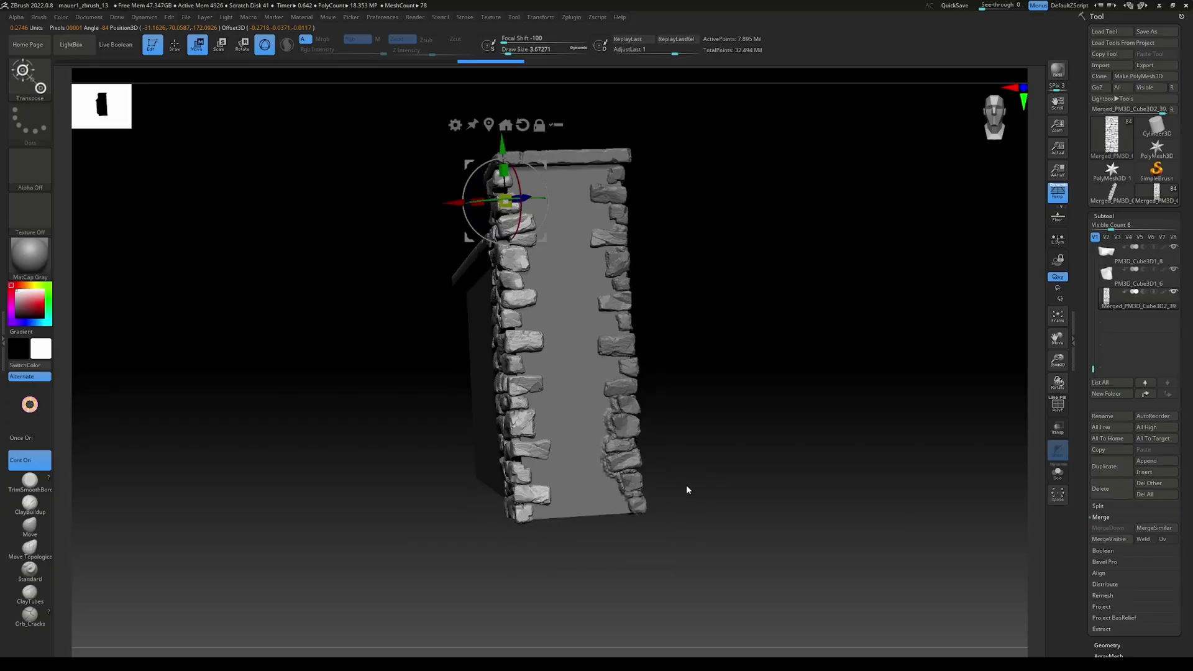
{"action": "left_click_drag", "start_coordinate": [723, 423], "coordinate": [723, 466], "text": "alt"}
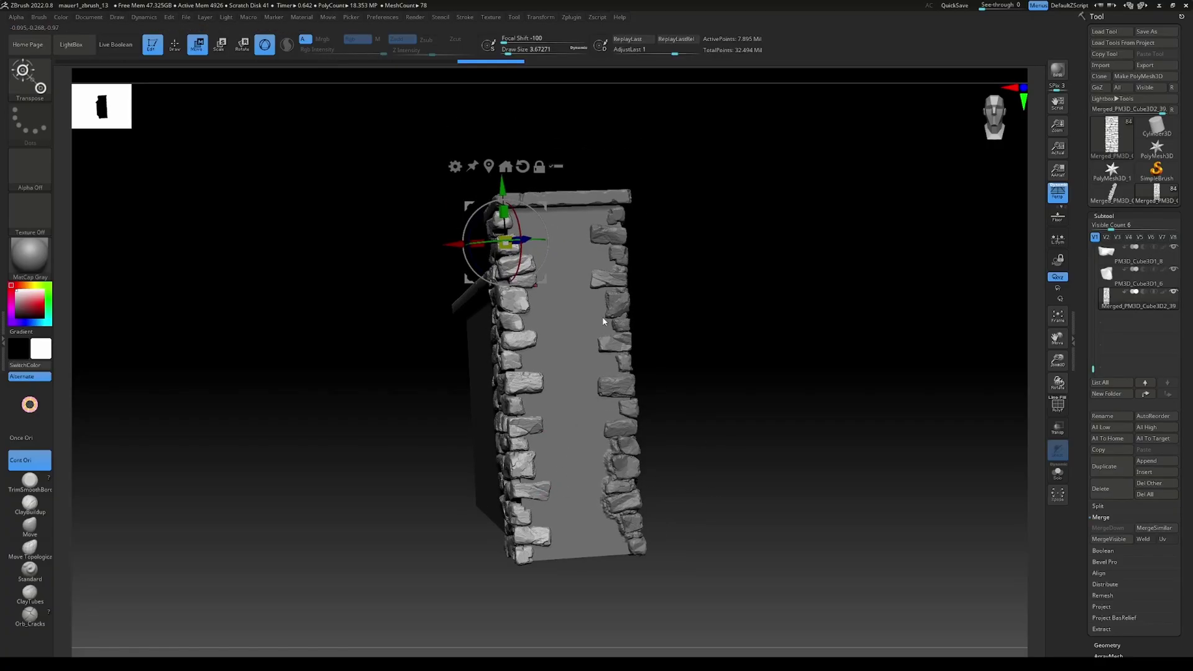
{"action": "left_click_drag", "start_coordinate": [761, 386], "coordinate": [772, 461], "text": "alt"}
{"action": "left_click_drag", "start_coordinate": [739, 428], "coordinate": [767, 436]}
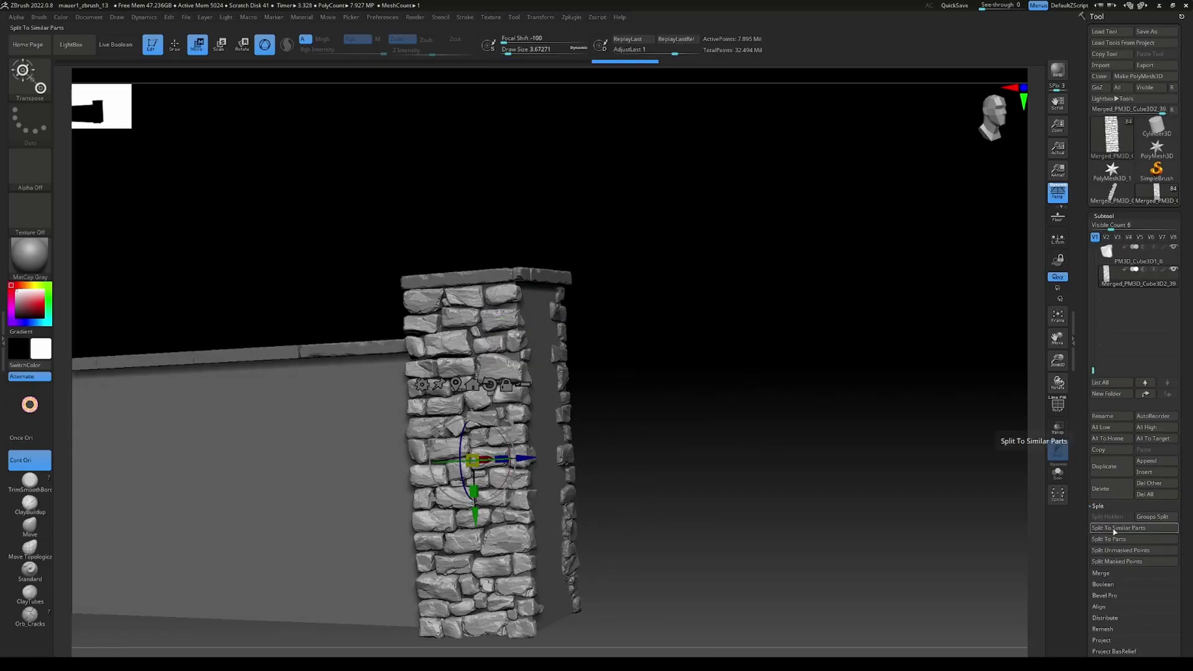
{"action": "left_click", "coordinate": [1101, 539]}
{"action": "left_click", "coordinate": [969, 543]}
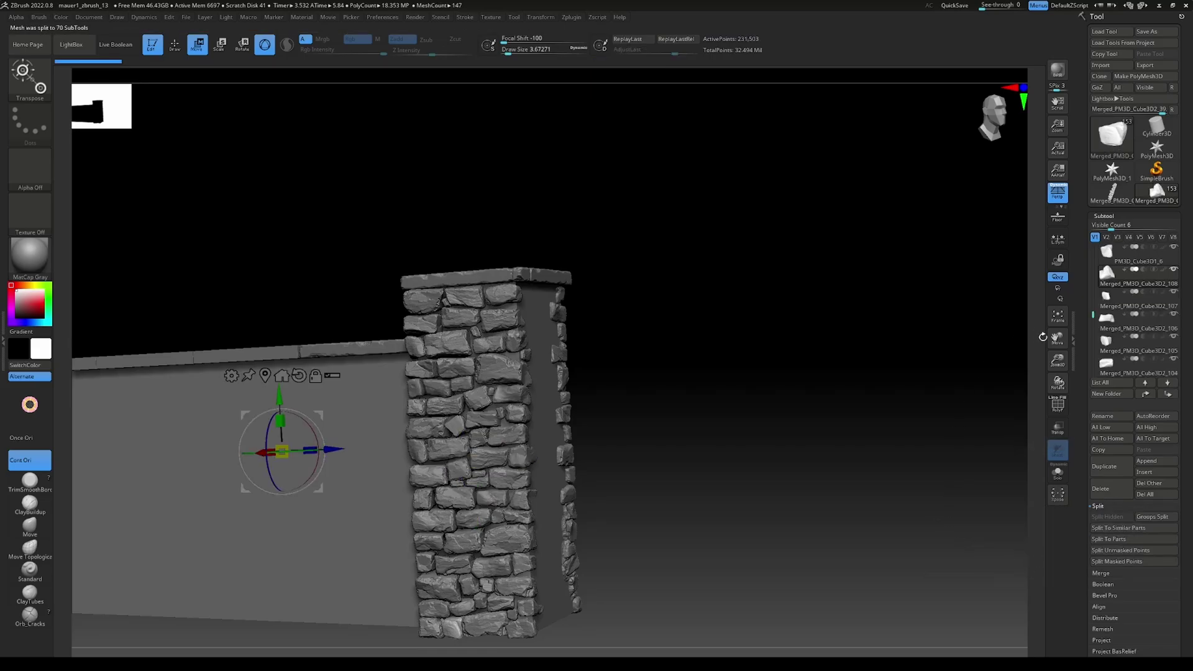
- Delete the duplicated stones that overlap the existing corner stones near the upper outer corner of the pillar's back face
{"action": "mouse_move", "coordinate": [976, 332]}
{"action": "left_mouse_down"}
{"action": "mouse_move", "coordinate": [888, 329]}
{"action": "mouse_move", "coordinate": [869, 317]}
{"action": "left_mouse_up"}
{"action": "key", "text": "q"}
{"action": "left_click", "coordinate": [537, 356], "text": "alt"}
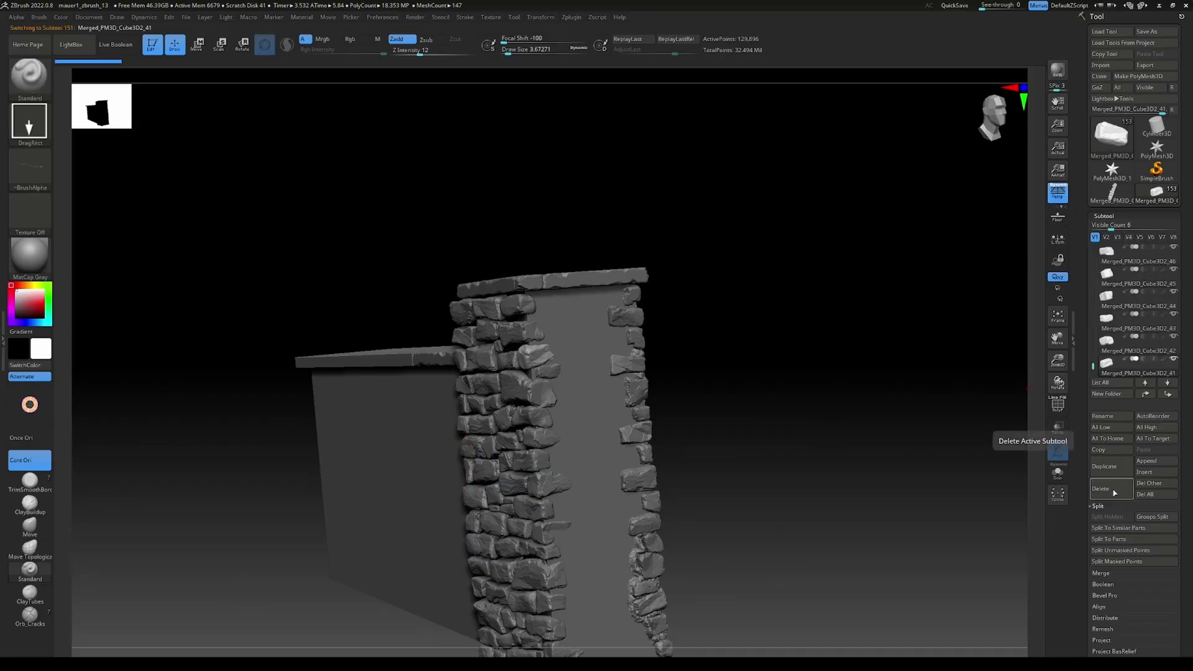
{"action": "left_click", "coordinate": [1092, 492]}
{"action": "left_click", "coordinate": [1023, 510]}
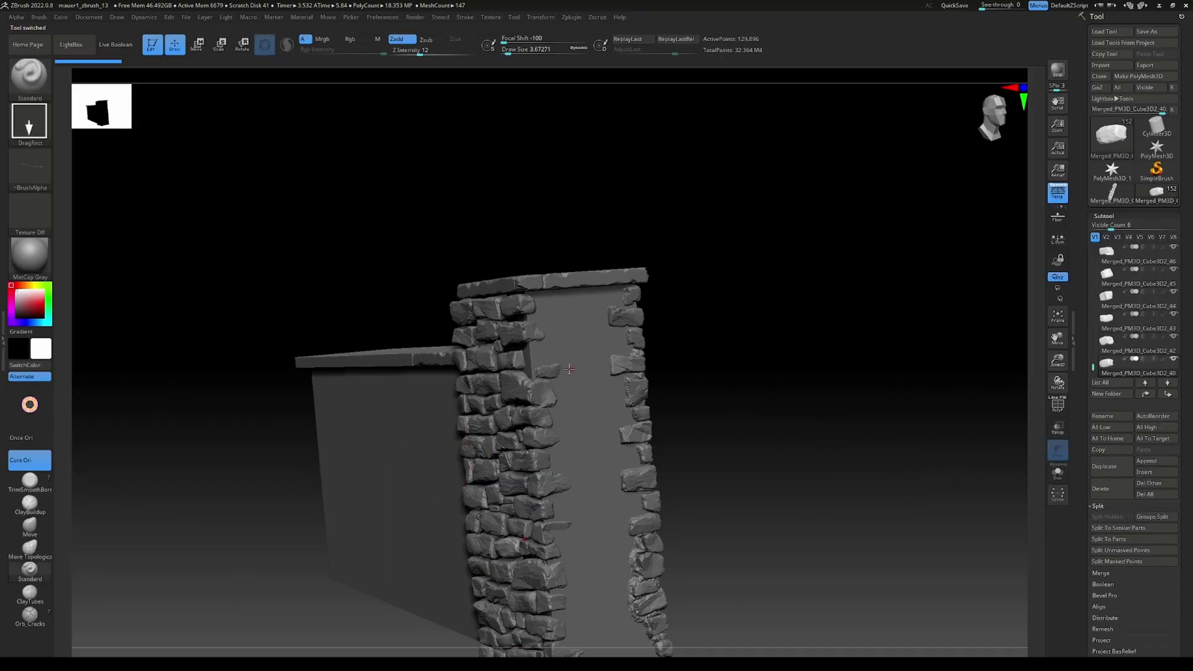
{"action": "left_click", "coordinate": [1094, 493]}
{"action": "left_click", "coordinate": [1025, 516]}
{"action": "left_click", "coordinate": [523, 332], "text": "alt"}
{"action": "left_click", "coordinate": [1096, 489]}
{"action": "left_click", "coordinate": [1025, 512]}
{"action": "left_click", "coordinate": [517, 305], "text": "alt"}
{"action": "left_click", "coordinate": [1096, 488]}
{"action": "left_click", "coordinate": [1026, 509]}
- Delete the duplicated stones that overlap the corner stones farther down the outer corner of the pillar's back face
{"action": "left_click", "coordinate": [533, 417], "text": "alt"}
{"action": "left_click", "coordinate": [1096, 490]}
{"action": "left_click", "coordinate": [1025, 512]}
{"action": "left_click", "coordinate": [542, 438], "text": "alt"}
{"action": "left_click", "coordinate": [1096, 490]}
{"action": "left_click", "coordinate": [1026, 511]}
{"action": "left_click", "coordinate": [533, 460], "text": "alt"}
{"action": "left_click", "coordinate": [1094, 490]}
{"action": "left_click", "coordinate": [558, 416], "text": "alt"}
{"action": "left_click", "coordinate": [1096, 489]}
{"action": "left_click", "coordinate": [1025, 513]}
{"action": "left_click", "coordinate": [554, 436], "text": "alt"}
{"action": "left_click", "coordinate": [1096, 492]}
{"action": "left_click", "coordinate": [1025, 516]}
{"action": "left_click", "coordinate": [551, 460], "text": "alt"}
{"action": "left_click", "coordinate": [1096, 489]}
{"action": "left_click", "coordinate": [569, 536], "text": "alt"}
{"action": "left_click", "coordinate": [1098, 490]}
{"action": "left_click", "coordinate": [1025, 513]}
{"action": "left_click", "coordinate": [560, 557], "text": "alt"}
{"action": "left_click", "coordinate": [1106, 494]}
{"action": "left_click", "coordinate": [1025, 513]}
- Delete the duplicated stones along the wall-side edge of the pillar's back face
{"action": "left_click_drag", "start_coordinate": [702, 472], "coordinate": [803, 479]}
{"action": "left_click_drag", "start_coordinate": [643, 319], "coordinate": [708, 319]}
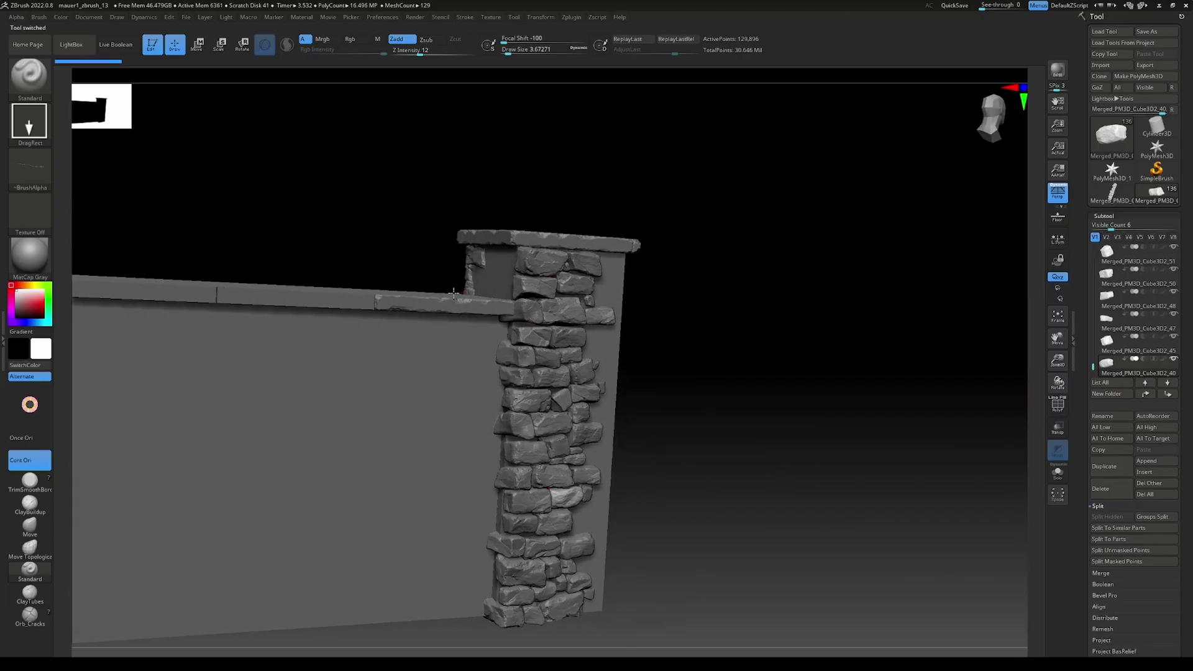
{"action": "left_click", "coordinate": [527, 313], "text": "alt"}
{"action": "left_click", "coordinate": [1100, 488]}
{"action": "left_click", "coordinate": [1022, 506]}
{"action": "left_click", "coordinate": [514, 356], "text": "alt"}
{"action": "left_click", "coordinate": [1104, 497]}
{"action": "left_click", "coordinate": [1022, 517]}
{"action": "left_click", "coordinate": [515, 377], "text": "alt"}
{"action": "left_click", "coordinate": [1103, 494]}
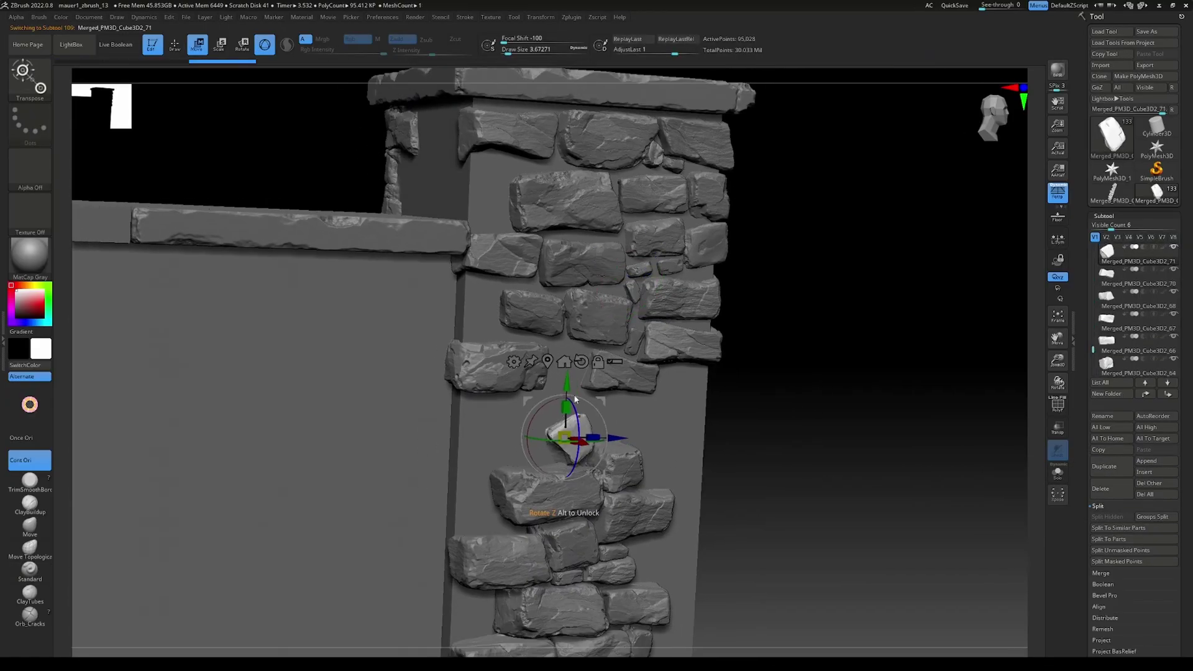
- Fit the small angular stone into the gap between its two neighbors on the pillar's back face
{"action": "left_click", "coordinate": [624, 216]}
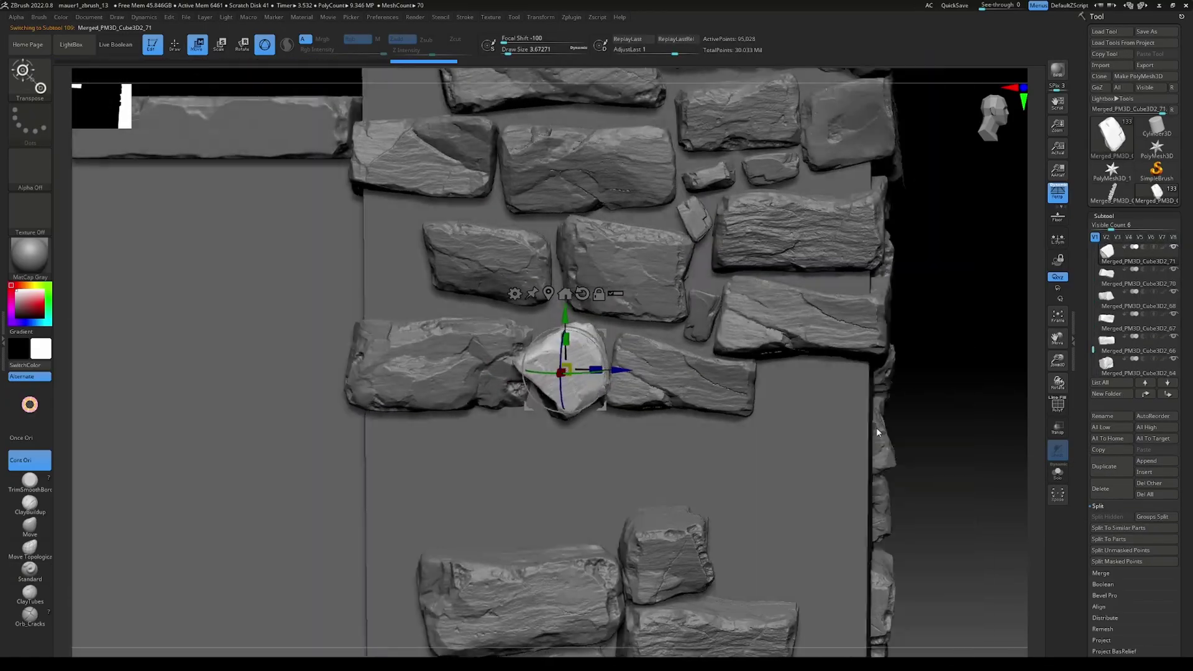
{"action": "left_click", "coordinate": [664, 336]}
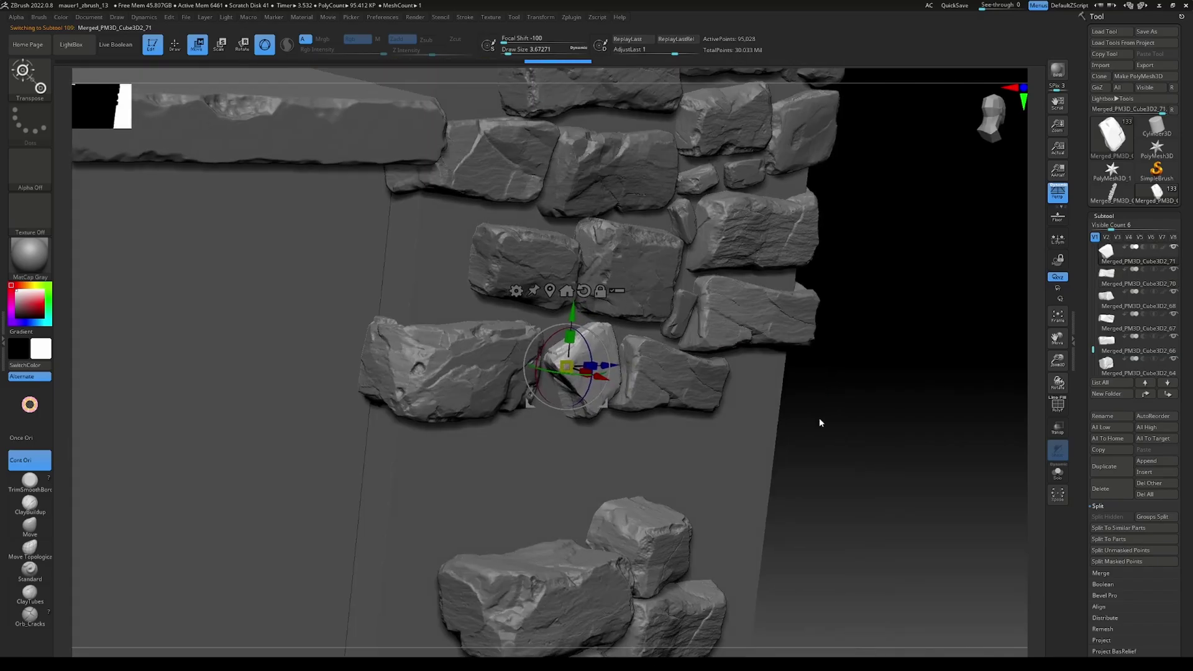
{"action": "left_click_drag", "start_coordinate": [818, 417], "coordinate": [365, 461]}
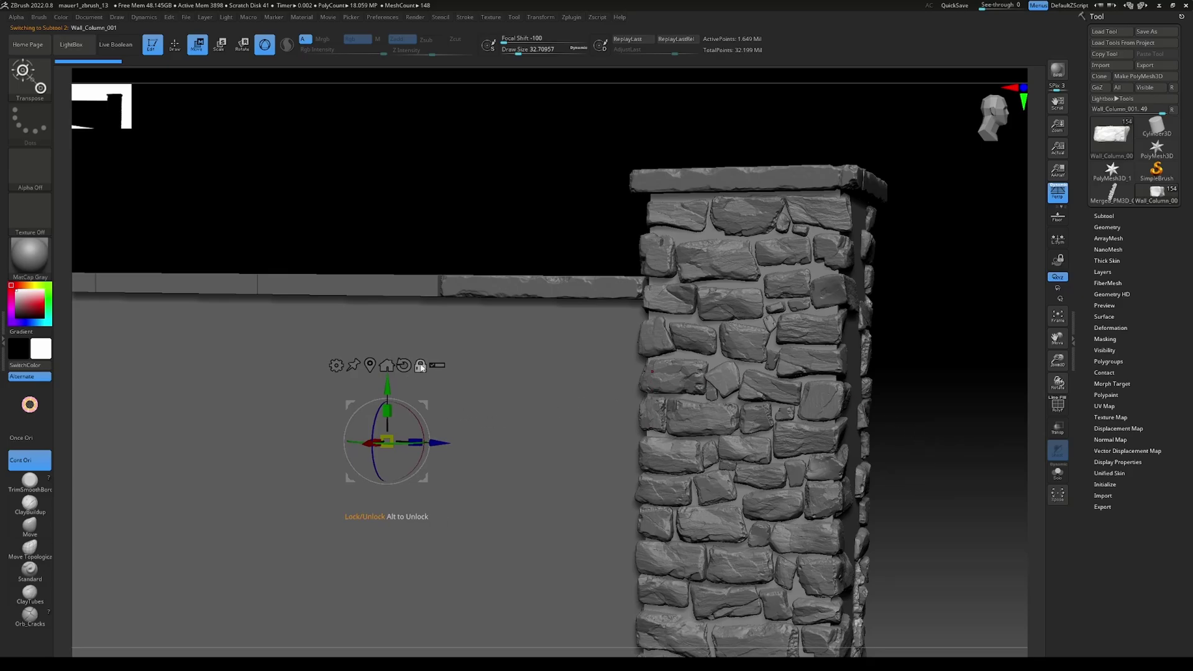
- Center the transform gizmo on the pillar's core mesh and adjust the core behind the stones
{"action": "left_click", "coordinate": [420, 367]}
{"action": "left_click", "coordinate": [369, 366]}
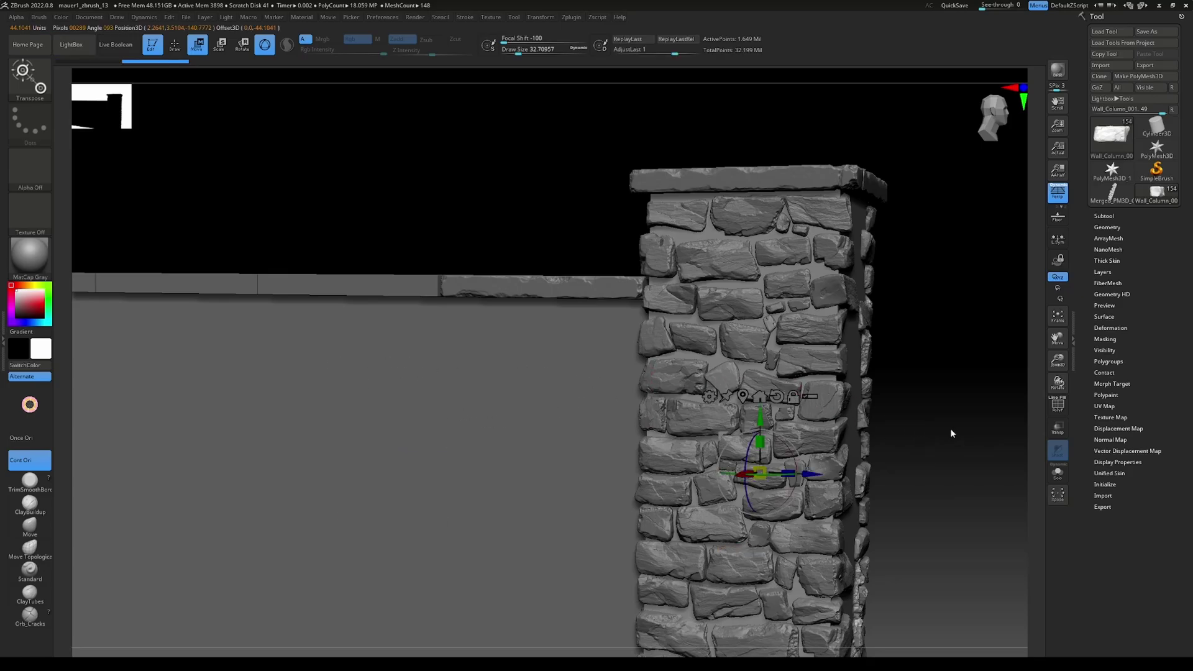
{"action": "left_click_drag", "start_coordinate": [949, 426], "coordinate": [807, 311]}
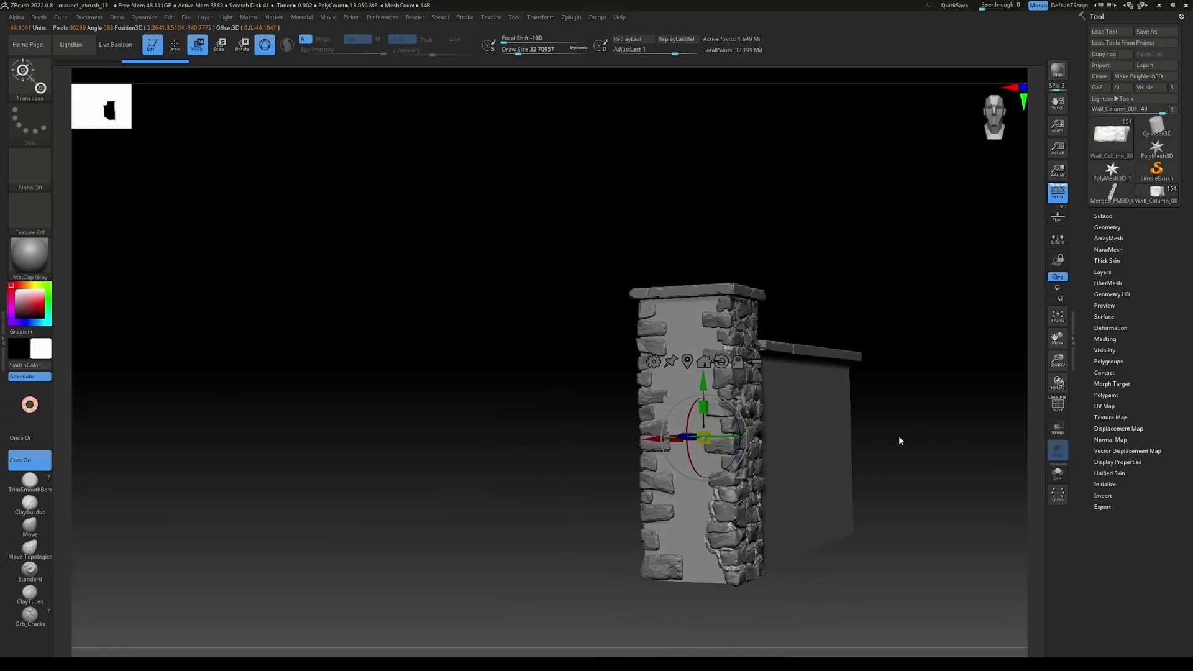
{"action": "left_click_drag", "start_coordinate": [899, 440], "coordinate": [925, 500]}
{"action": "left_click", "coordinate": [744, 344], "text": "alt"}
{"action": "left_click_drag", "start_coordinate": [971, 393], "coordinate": [914, 494], "text": "alt"}
{"action": "left_click", "coordinate": [734, 324], "text": "alt"}
{"action": "left_click_drag", "start_coordinate": [926, 421], "coordinate": [892, 420]}
{"action": "left_click", "coordinate": [713, 245]}
{"action": "left_click_drag", "start_coordinate": [882, 479], "coordinate": [916, 482]}
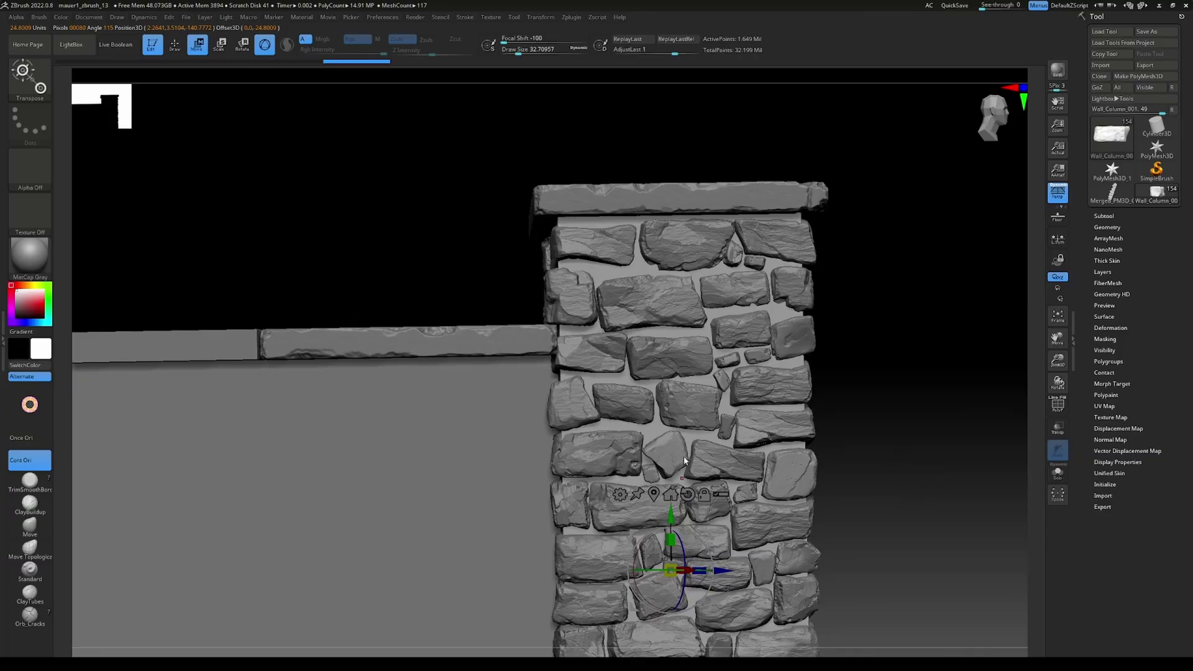
- Set up the ClayBuildup brush with a Spray stroke on the pillar core and reduce the draw size to about 5
{"action": "left_click", "coordinate": [38, 508]}
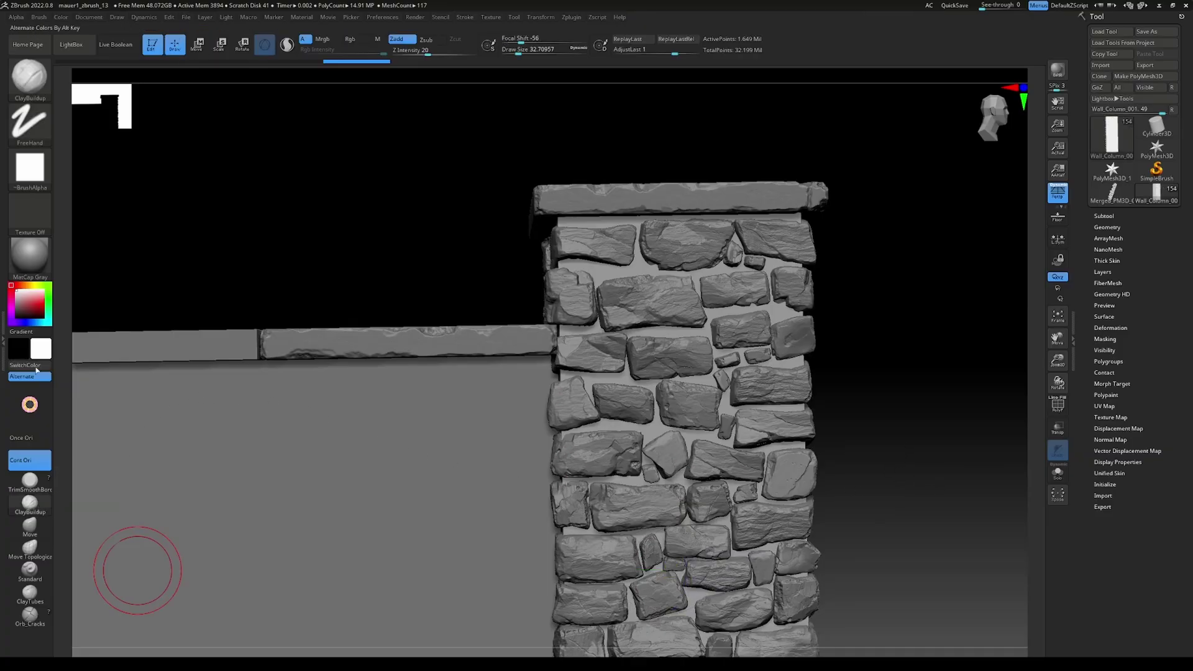
{"action": "left_click", "coordinate": [29, 138]}
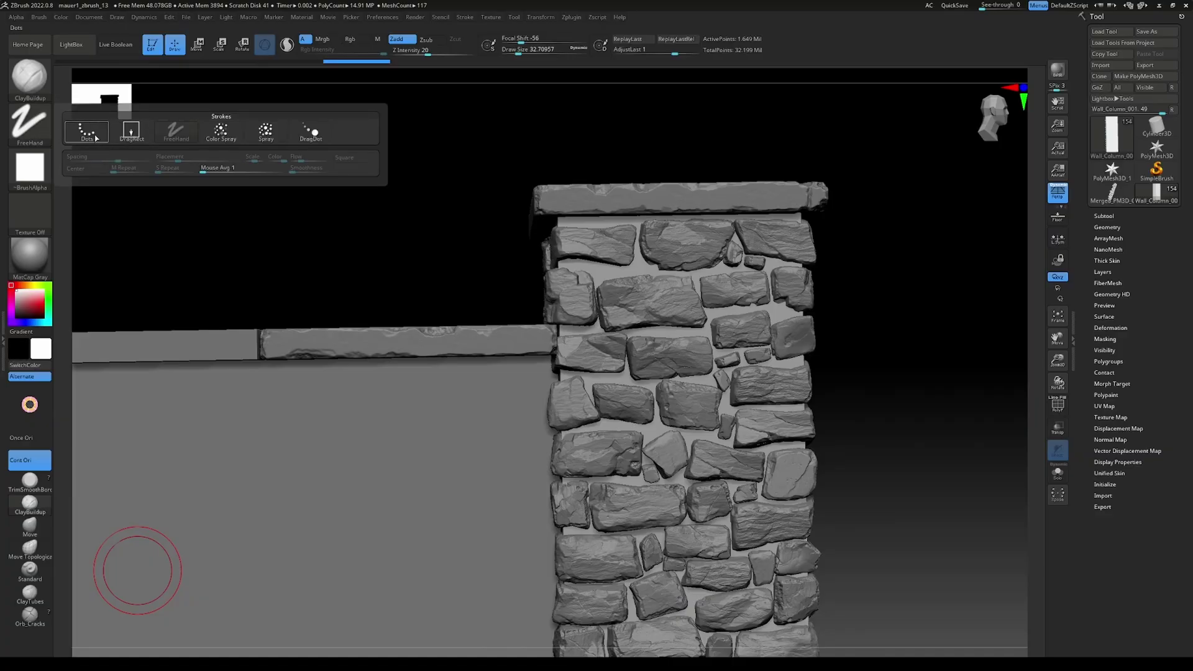
{"action": "left_click", "coordinate": [264, 132]}
{"action": "left_click_drag", "start_coordinate": [935, 392], "coordinate": [919, 440], "text": "alt"}
{"action": "key", "text": "s"}
{"action": "left_click_drag", "start_coordinate": [658, 321], "coordinate": [622, 318]}
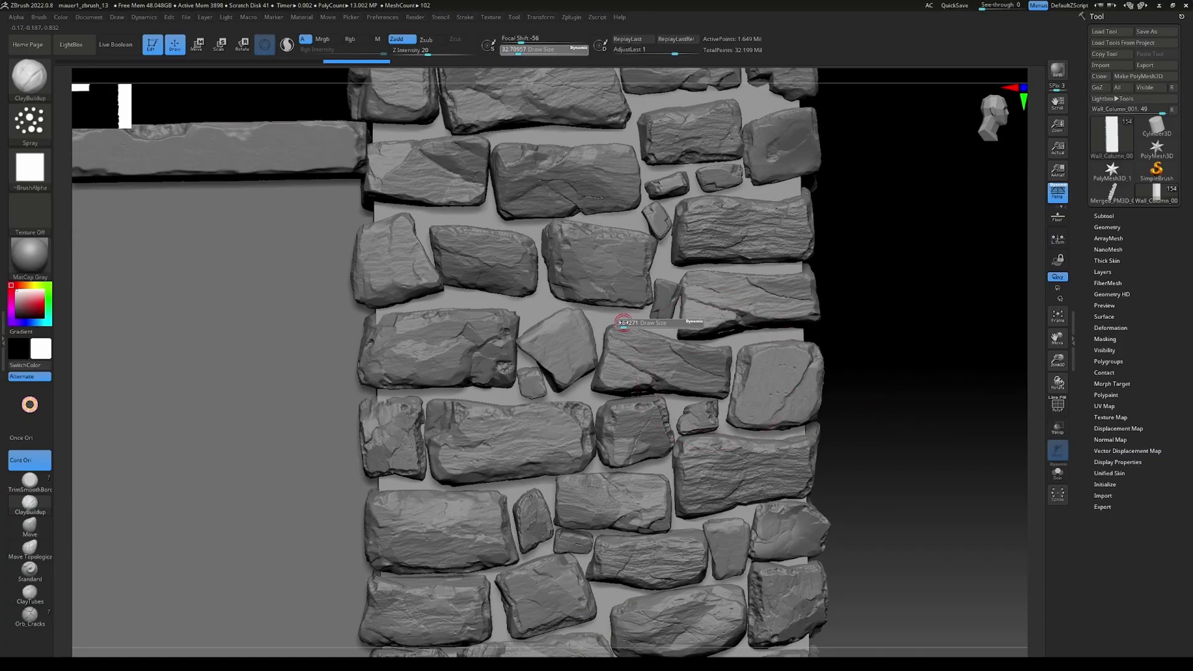
- Spray rough clay mortar into the joints below the cap and around the top stone rows of the pillar's back face
{"action": "left_click_drag", "start_coordinate": [835, 218], "coordinate": [833, 491], "text": "alt"}
{"action": "mouse_move", "coordinate": [448, 300]}
{"action": "left_mouse_down"}
{"action": "mouse_move", "coordinate": [396, 295]}
{"action": "mouse_move", "coordinate": [478, 306]}
{"action": "mouse_move", "coordinate": [506, 289]}
{"action": "mouse_move", "coordinate": [615, 308]}
{"action": "mouse_move", "coordinate": [688, 276]}
{"action": "left_mouse_up"}
{"action": "mouse_move", "coordinate": [942, 355]}
{"action": "left_mouse_down"}
{"action": "mouse_move", "coordinate": [882, 388]}
{"action": "mouse_move", "coordinate": [900, 395]}
{"action": "left_mouse_up"}
{"action": "left_click_drag", "start_coordinate": [681, 358], "coordinate": [767, 349]}
{"action": "left_click_drag", "start_coordinate": [875, 364], "coordinate": [904, 345]}
{"action": "left_click_drag", "start_coordinate": [661, 265], "coordinate": [352, 276]}
{"action": "mouse_move", "coordinate": [672, 265]}
{"action": "left_mouse_down"}
{"action": "mouse_move", "coordinate": [700, 268]}
{"action": "mouse_move", "coordinate": [549, 268]}
{"action": "left_mouse_up"}
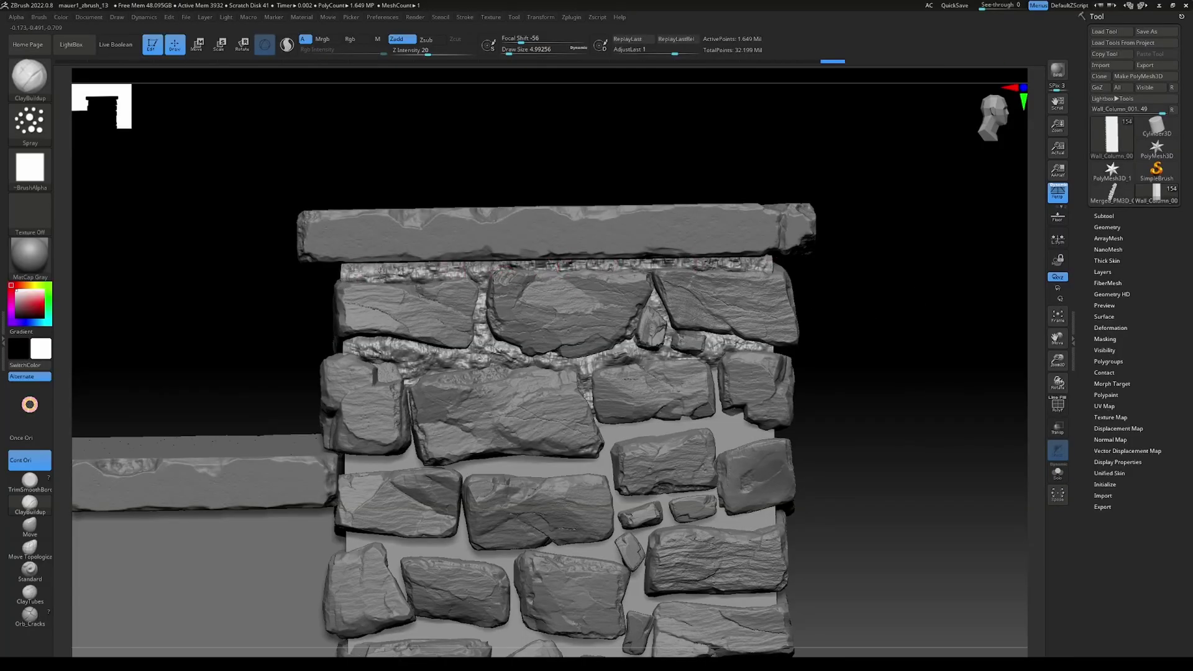
{"action": "left_click_drag", "start_coordinate": [477, 287], "coordinate": [509, 350]}
{"action": "left_click_drag", "start_coordinate": [844, 370], "coordinate": [844, 333], "text": "alt"}
- Continue building up rough mortar in the joints from the second stone row down the pillar's back face
{"action": "left_click_drag", "start_coordinate": [646, 393], "coordinate": [599, 398]}
{"action": "mouse_move", "coordinate": [714, 386]}
{"action": "left_mouse_down"}
{"action": "mouse_move", "coordinate": [718, 357]}
{"action": "mouse_move", "coordinate": [722, 412]}
{"action": "left_mouse_up"}
{"action": "left_click_drag", "start_coordinate": [836, 388], "coordinate": [851, 398]}
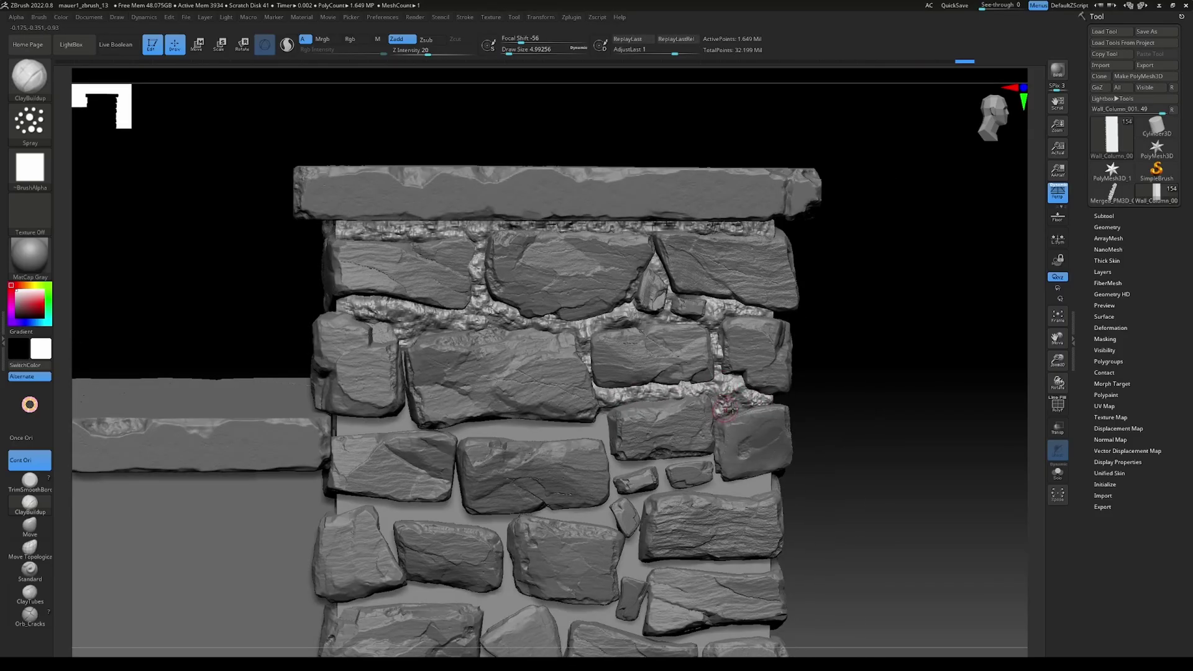
{"action": "left_click_drag", "start_coordinate": [604, 414], "coordinate": [452, 424]}
{"action": "left_click_drag", "start_coordinate": [408, 411], "coordinate": [404, 359]}
{"action": "mouse_move", "coordinate": [530, 532]}
{"action": "left_mouse_down"}
{"action": "mouse_move", "coordinate": [535, 509]}
{"action": "mouse_move", "coordinate": [570, 531]}
{"action": "left_mouse_up"}
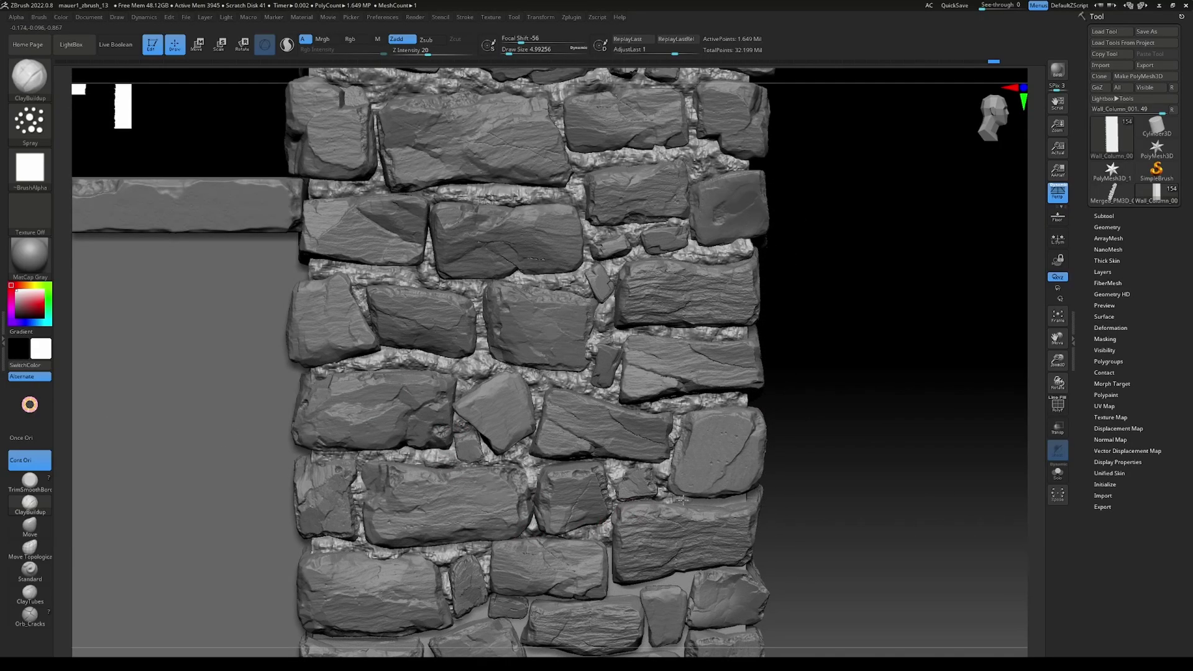
{"action": "left_click_drag", "start_coordinate": [680, 498], "coordinate": [615, 417]}
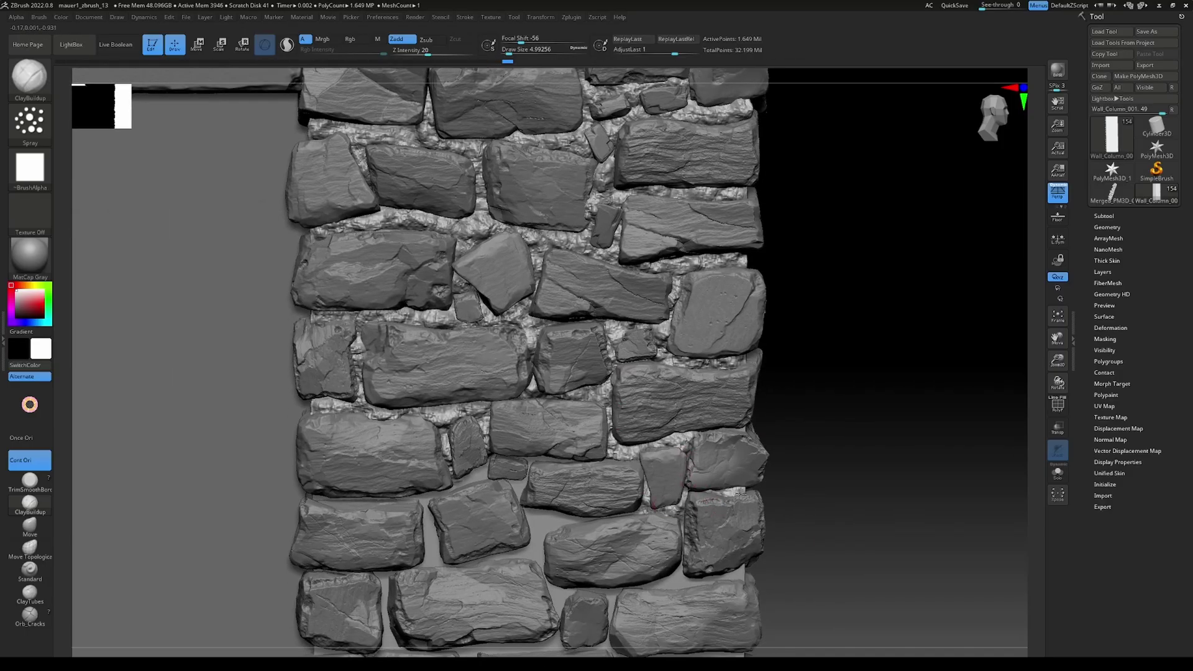
{"action": "mouse_move", "coordinate": [682, 535]}
{"action": "left_mouse_down"}
{"action": "mouse_move", "coordinate": [596, 593]}
{"action": "mouse_move", "coordinate": [493, 555]}
{"action": "left_mouse_up"}
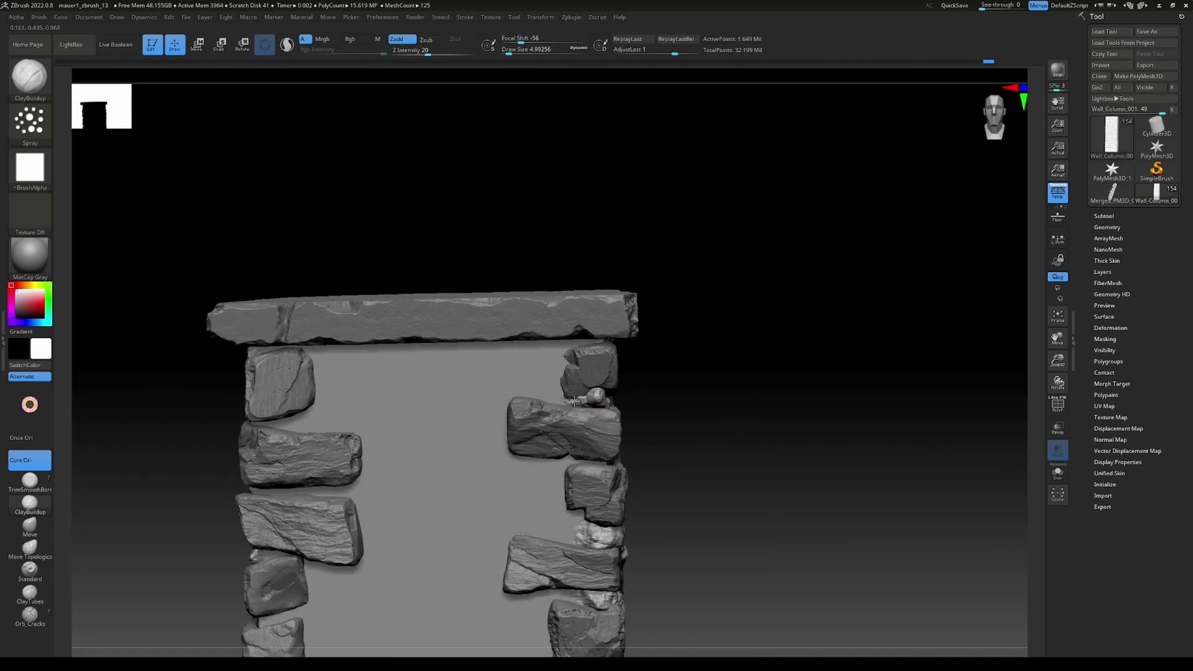
- Spray rough mortar around the corner stones along both edges of the pillar's bare outer face
{"action": "mouse_move", "coordinate": [522, 395]}
{"action": "left_mouse_down"}
{"action": "mouse_move", "coordinate": [553, 469]}
{"action": "mouse_move", "coordinate": [537, 534]}
{"action": "left_mouse_up"}
{"action": "left_click_drag", "start_coordinate": [765, 534], "coordinate": [769, 331], "text": "alt"}
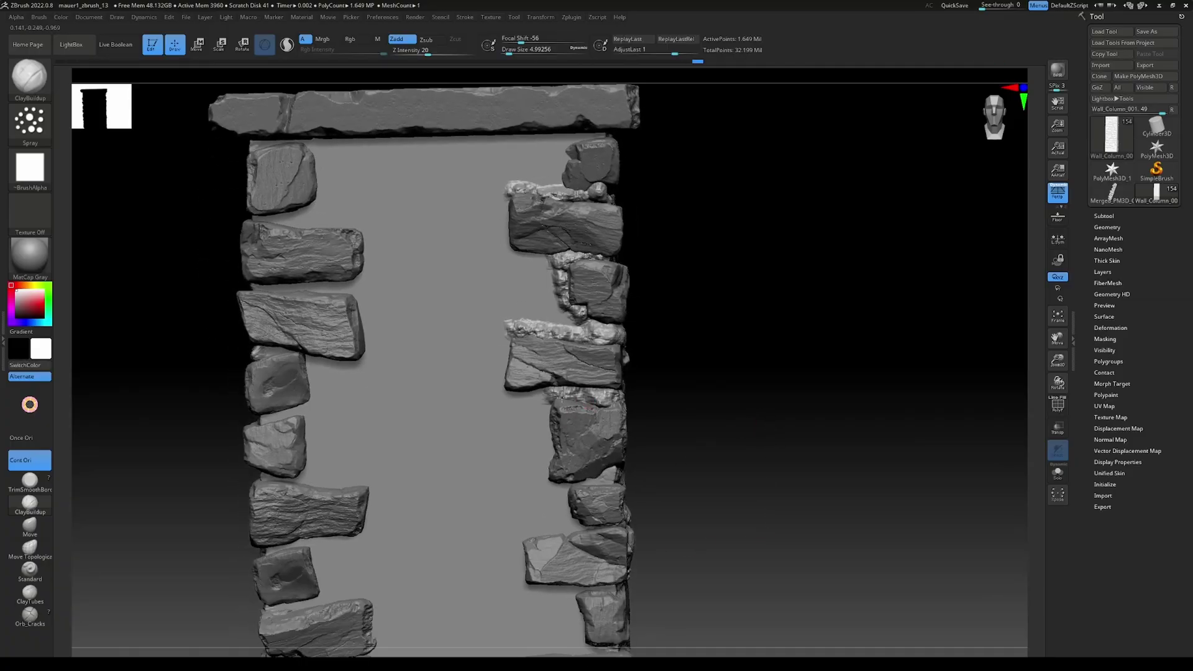
{"action": "left_click_drag", "start_coordinate": [537, 393], "coordinate": [573, 492]}
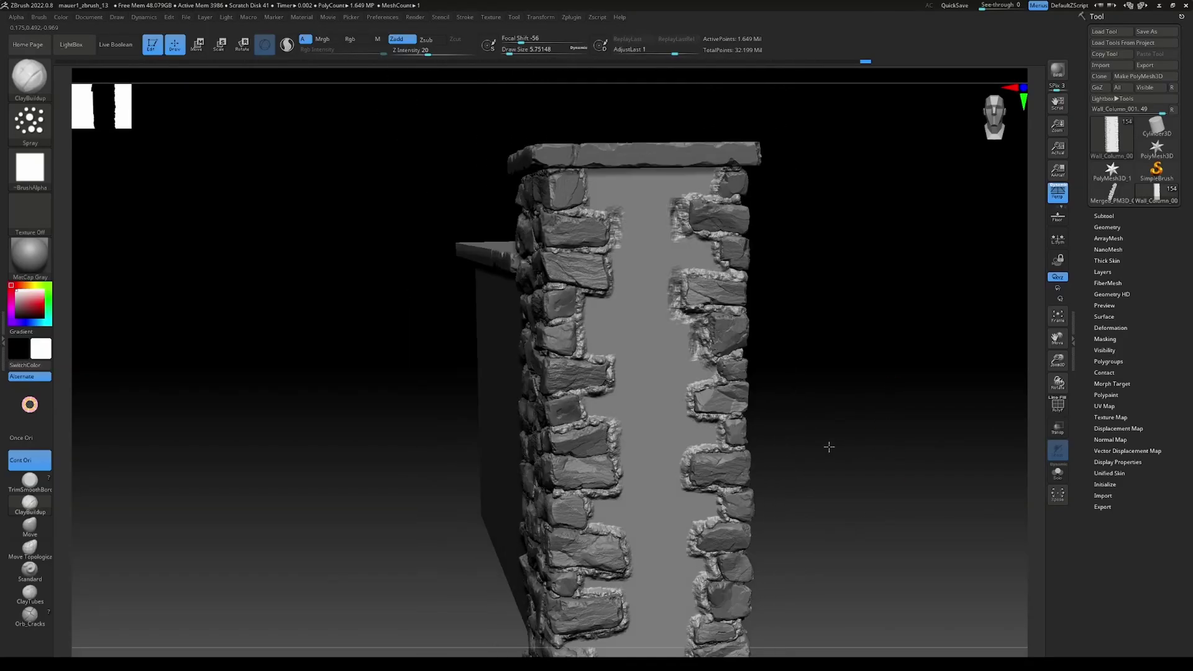
{"action": "left_click_drag", "start_coordinate": [826, 447], "coordinate": [556, 523]}
{"action": "left_click_drag", "start_coordinate": [752, 475], "coordinate": [664, 493]}
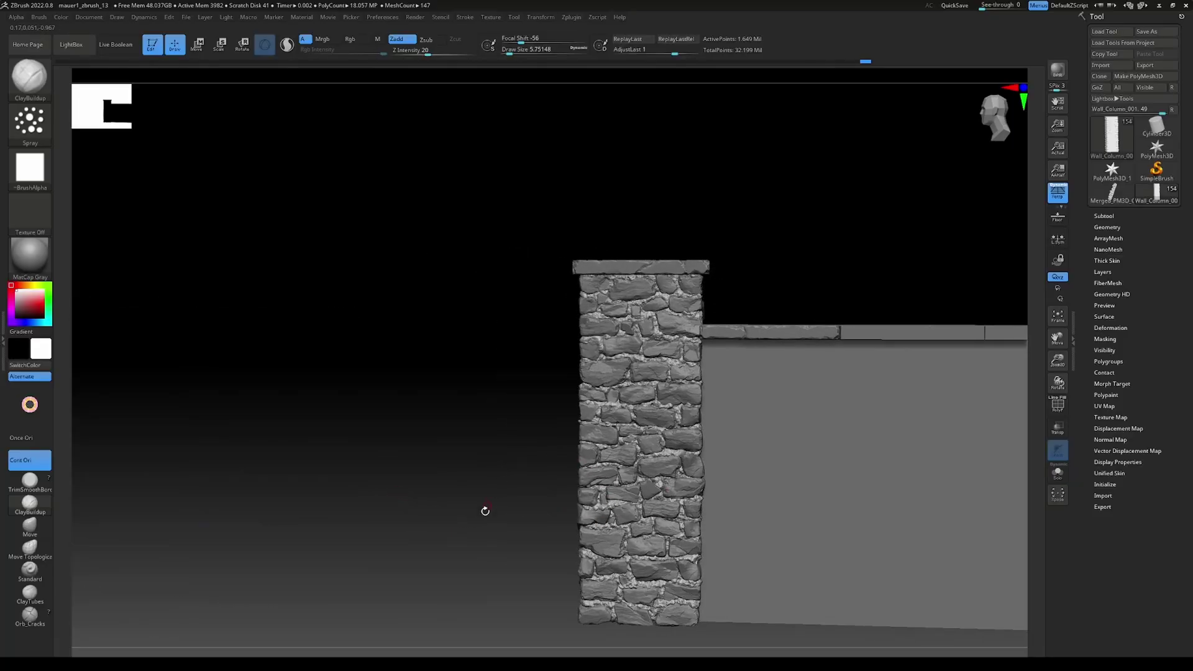
{"action": "left_click_drag", "start_coordinate": [445, 514], "coordinate": [732, 534]}
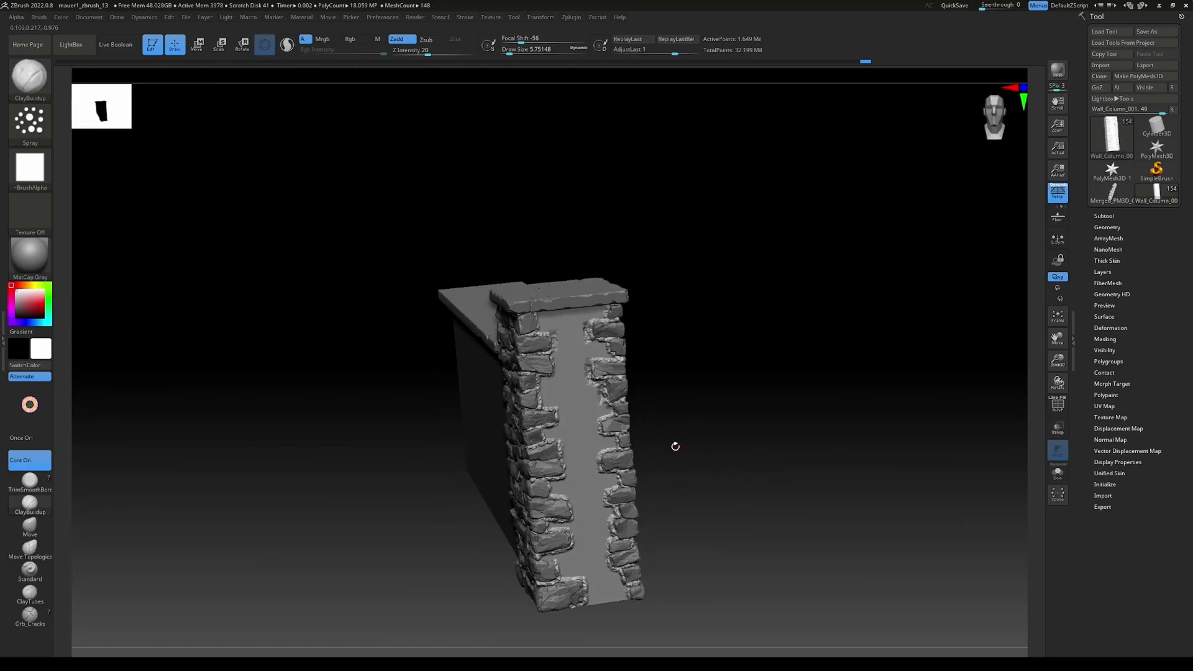
{"action": "left_click_drag", "start_coordinate": [756, 502], "coordinate": [822, 412]}
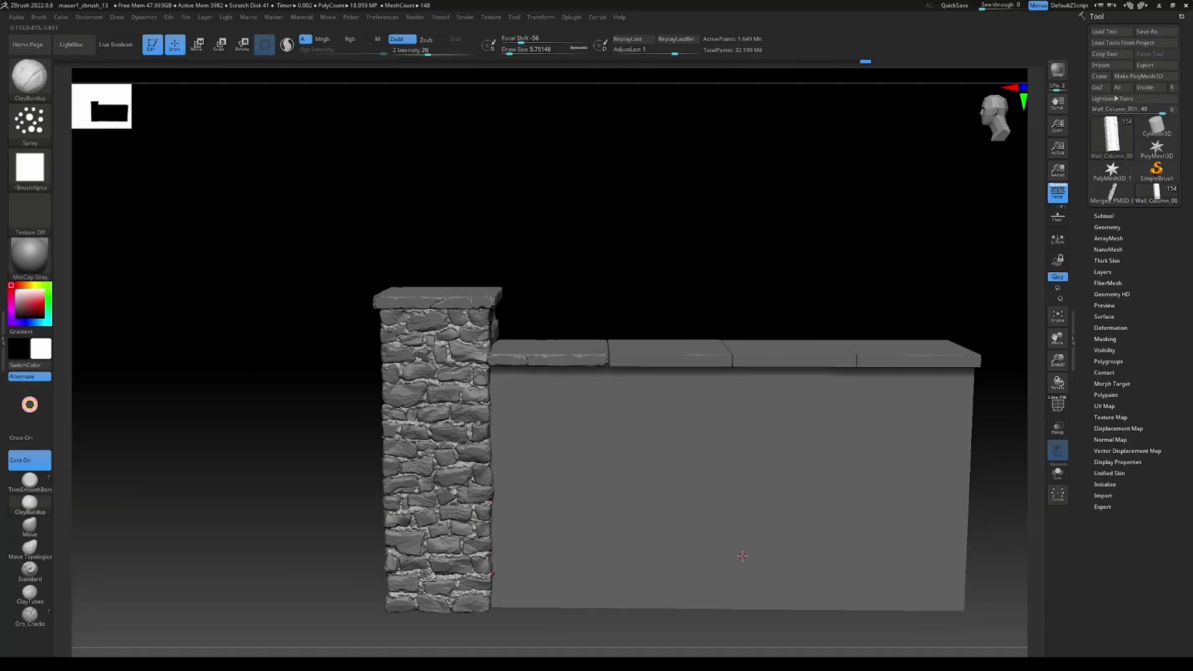
{"action": "left_click_drag", "start_coordinate": [992, 323], "coordinate": [778, 499]}
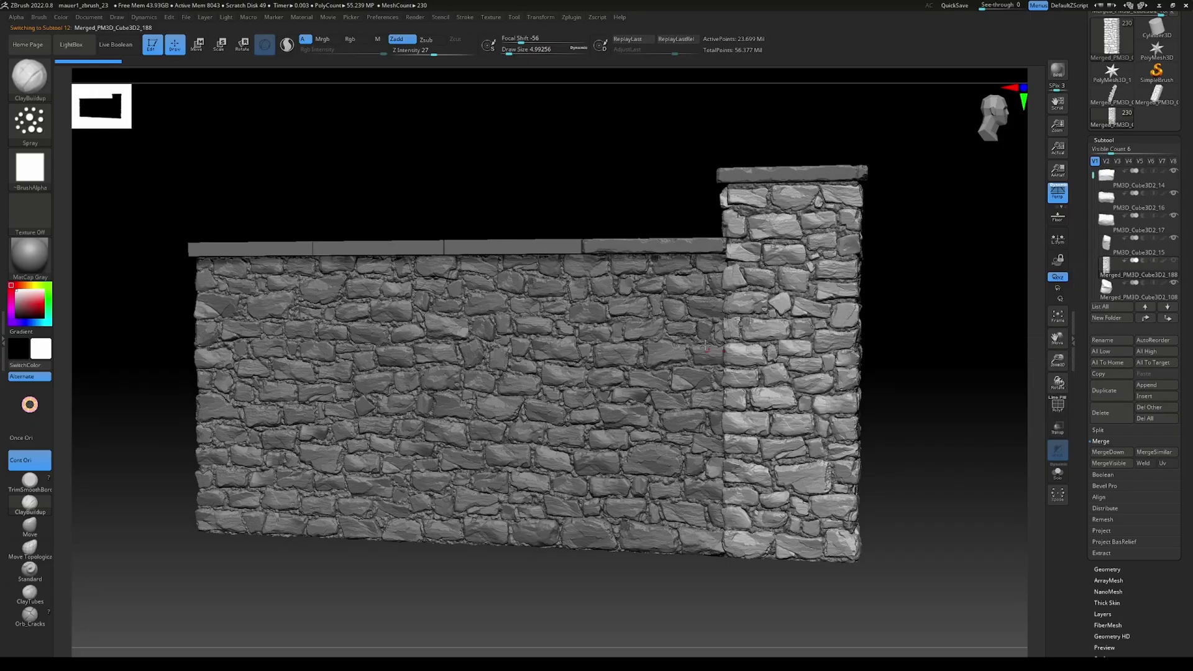
- Hide the pillar's stones, its core mesh and its cap
{"action": "left_click", "coordinate": [707, 242], "text": "alt"}
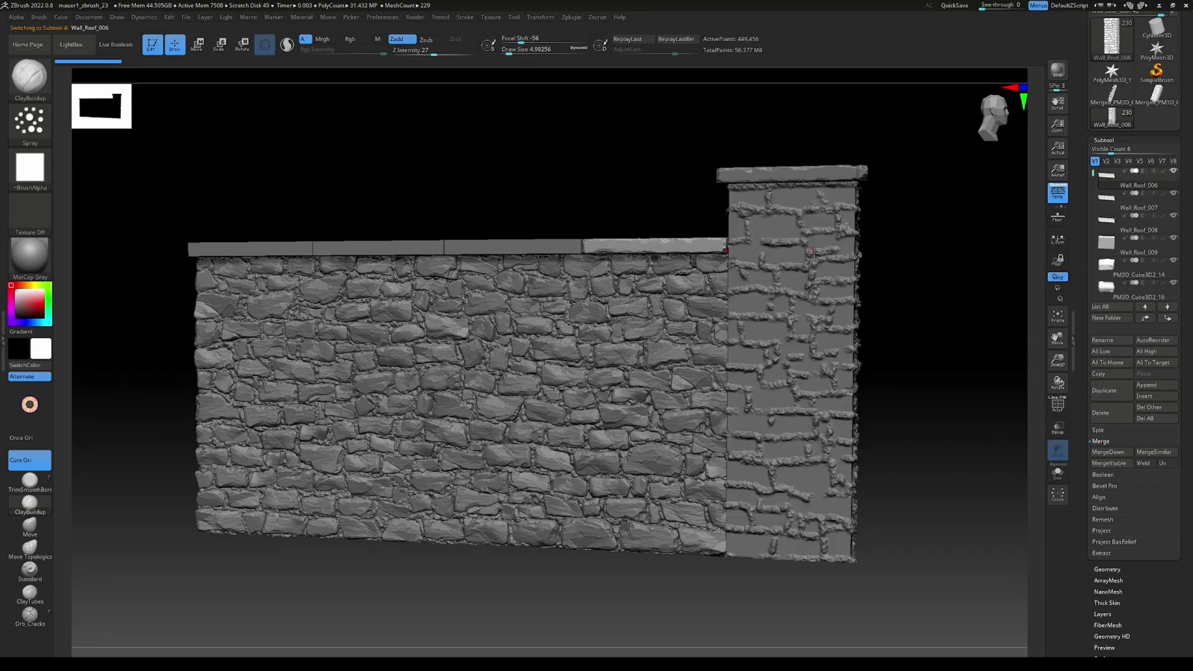
{"action": "left_click", "coordinate": [815, 253], "text": "alt"}
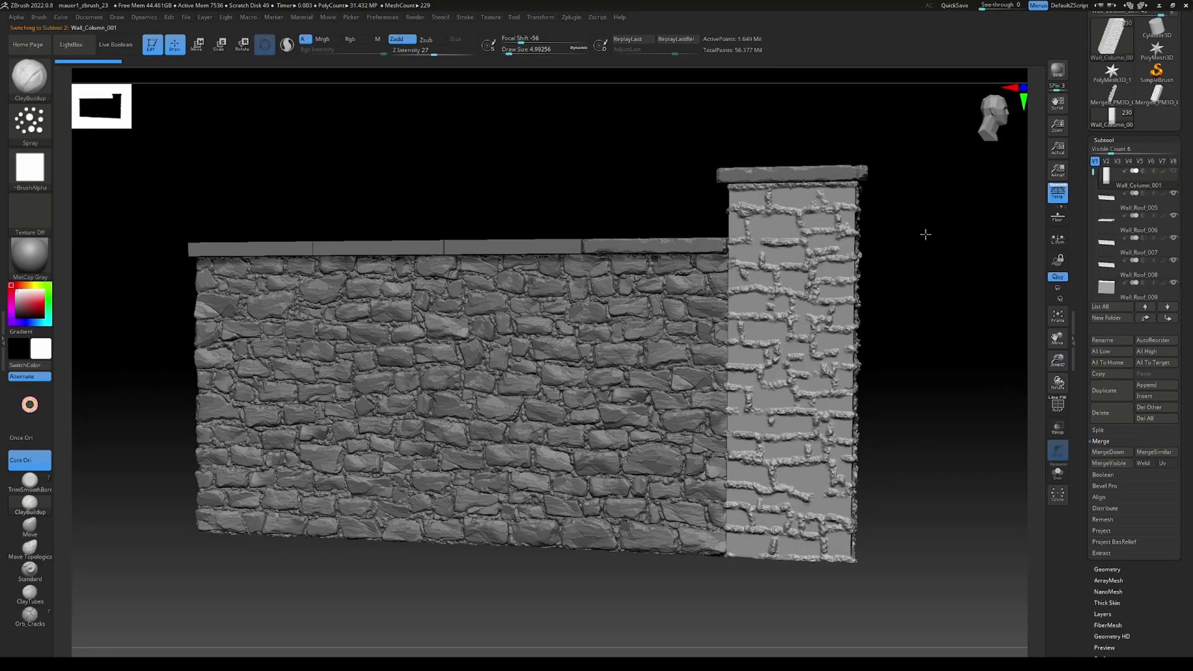
{"action": "left_click_drag", "start_coordinate": [921, 234], "coordinate": [883, 287]}
{"action": "left_click", "coordinate": [855, 192], "text": "alt"}
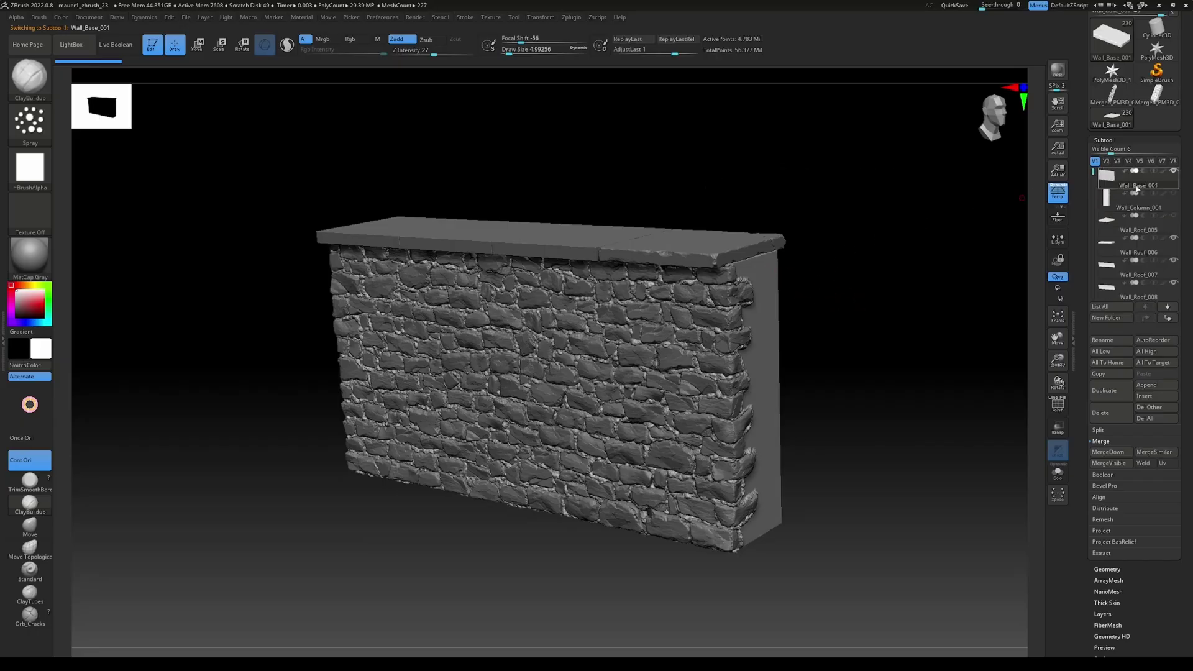
- Hide the wall base and all roof slabs to isolate the wall's stones, with one wall stone selected
{"action": "left_click", "coordinate": [736, 243], "text": "alt"}
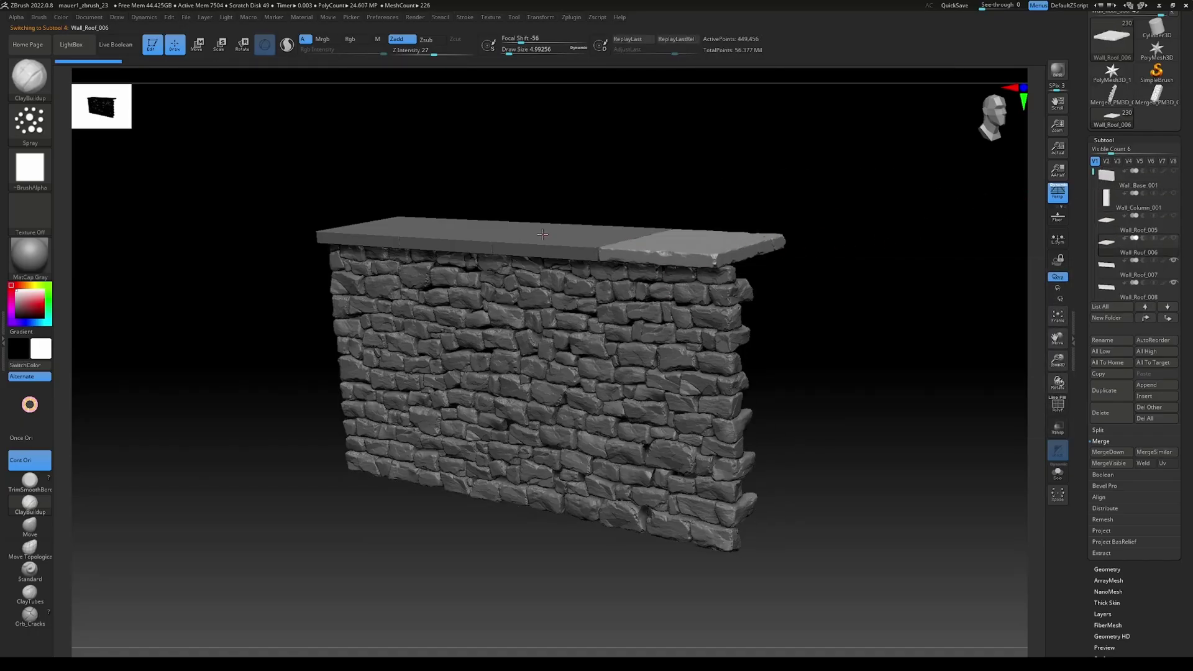
{"action": "left_click", "coordinate": [464, 234], "text": "alt"}
{"action": "left_click", "coordinate": [397, 231], "text": "alt"}
{"action": "left_click", "coordinate": [733, 291], "text": "alt"}
{"action": "left_click_drag", "start_coordinate": [810, 342], "coordinate": [843, 326]}
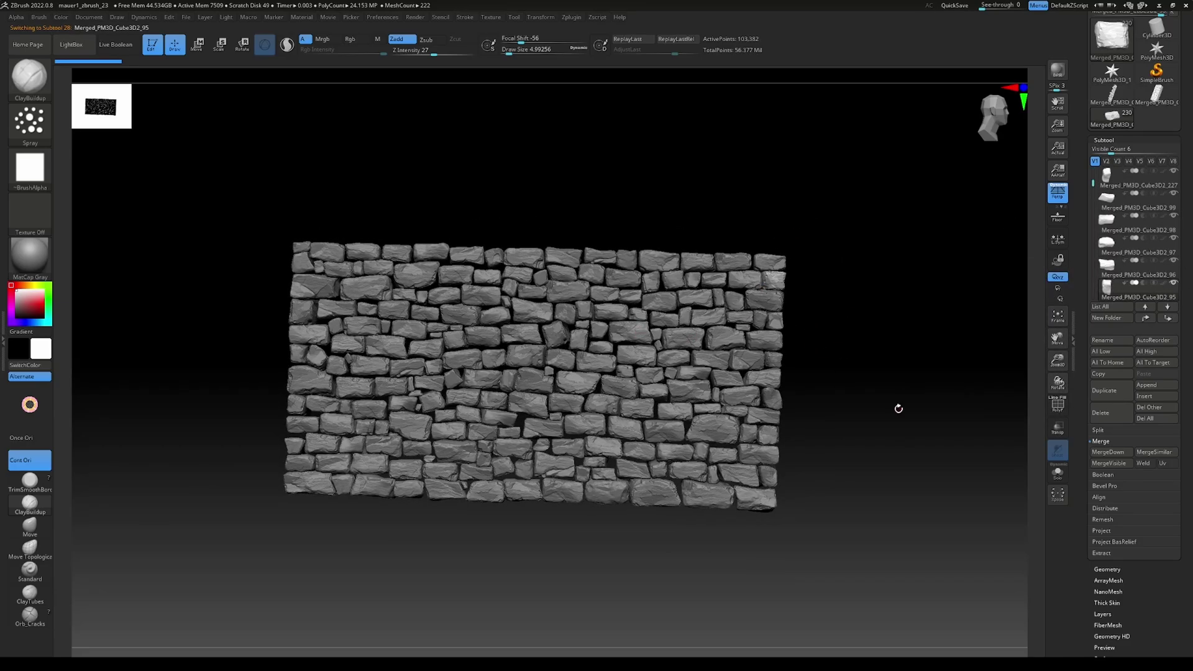
- Merge all visible wall stones into one new mesh using MergeVisible
{"action": "left_click", "coordinate": [1097, 465]}
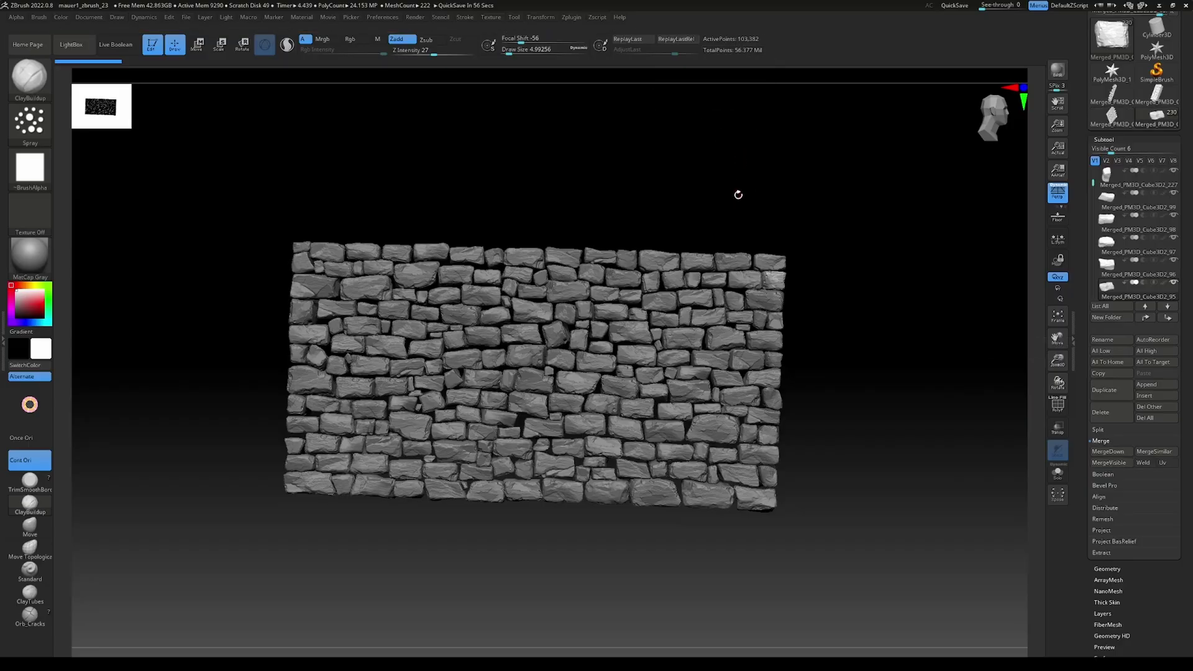
{"action": "left_click_drag", "start_coordinate": [820, 258], "coordinate": [785, 262]}
{"action": "left_click_drag", "start_coordinate": [661, 321], "coordinate": [536, 343]}
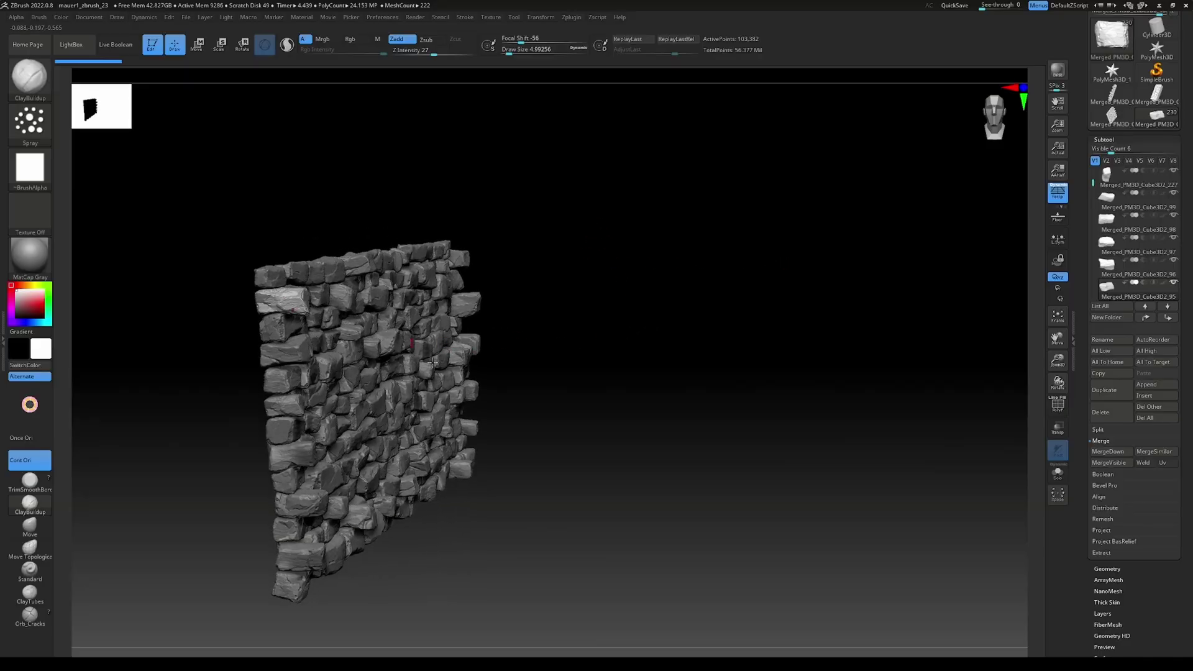
{"action": "left_click_drag", "start_coordinate": [591, 378], "coordinate": [754, 491]}
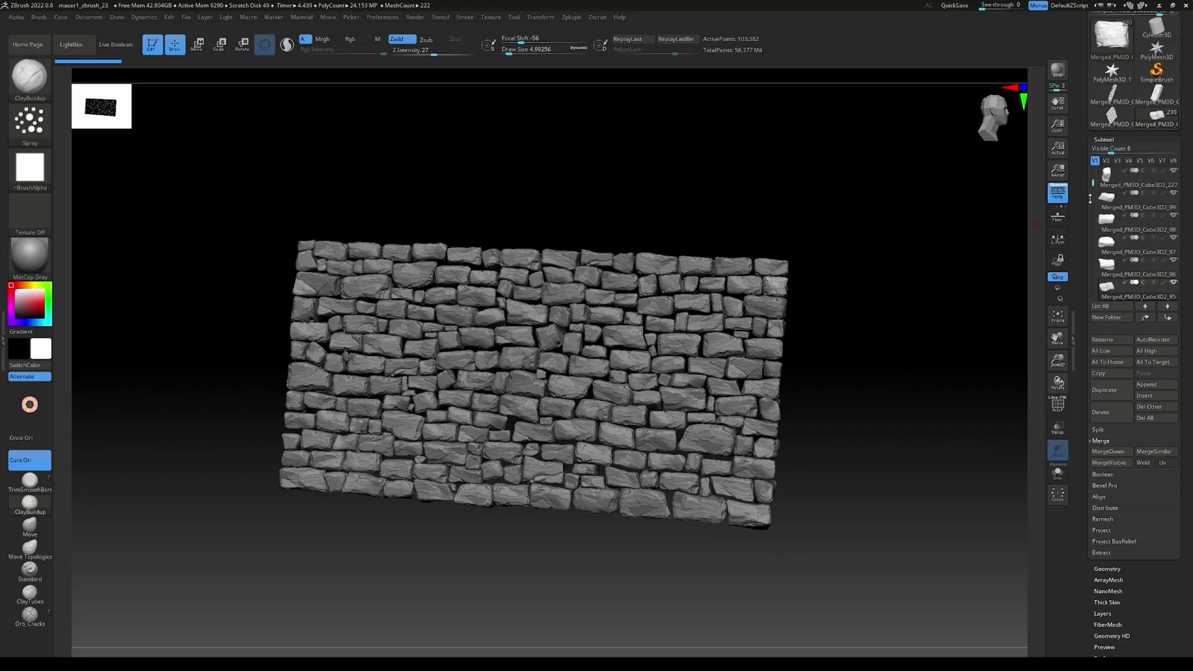
- Show the wall base again and append the merged wall stones Merged_PM3D_Cube3D2_96 as a new subtool
{"action": "left_click_drag", "start_coordinate": [1091, 199], "coordinate": [1094, 297]}
{"action": "left_click", "coordinate": [1174, 170]}
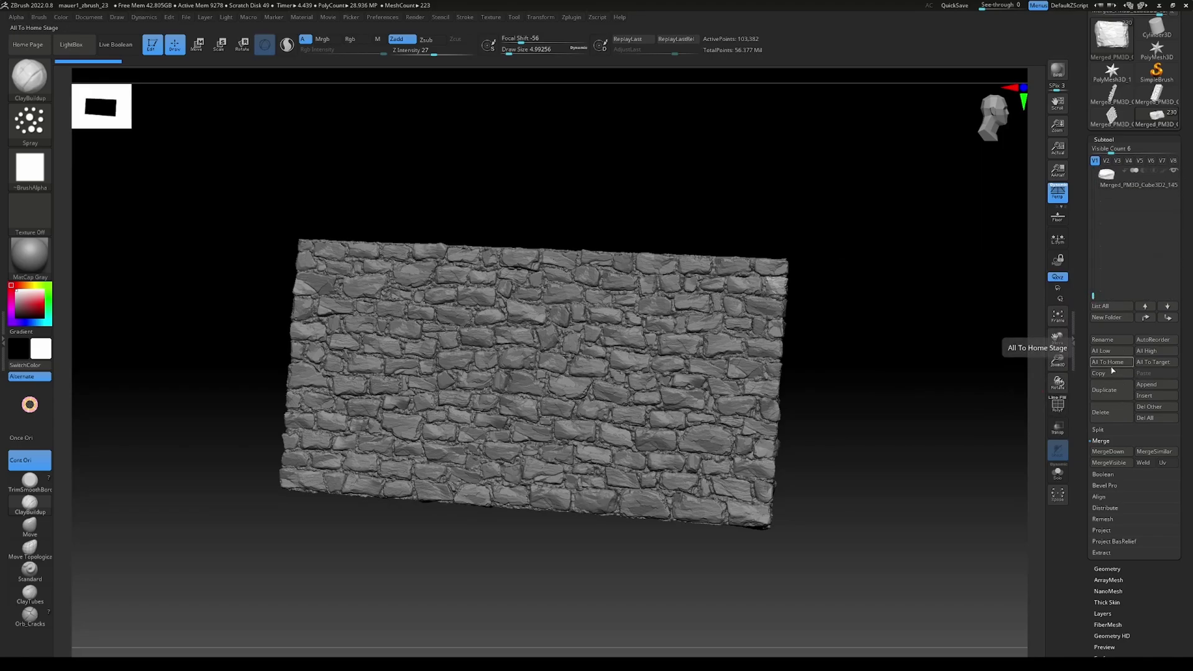
{"action": "left_click", "coordinate": [1144, 388]}
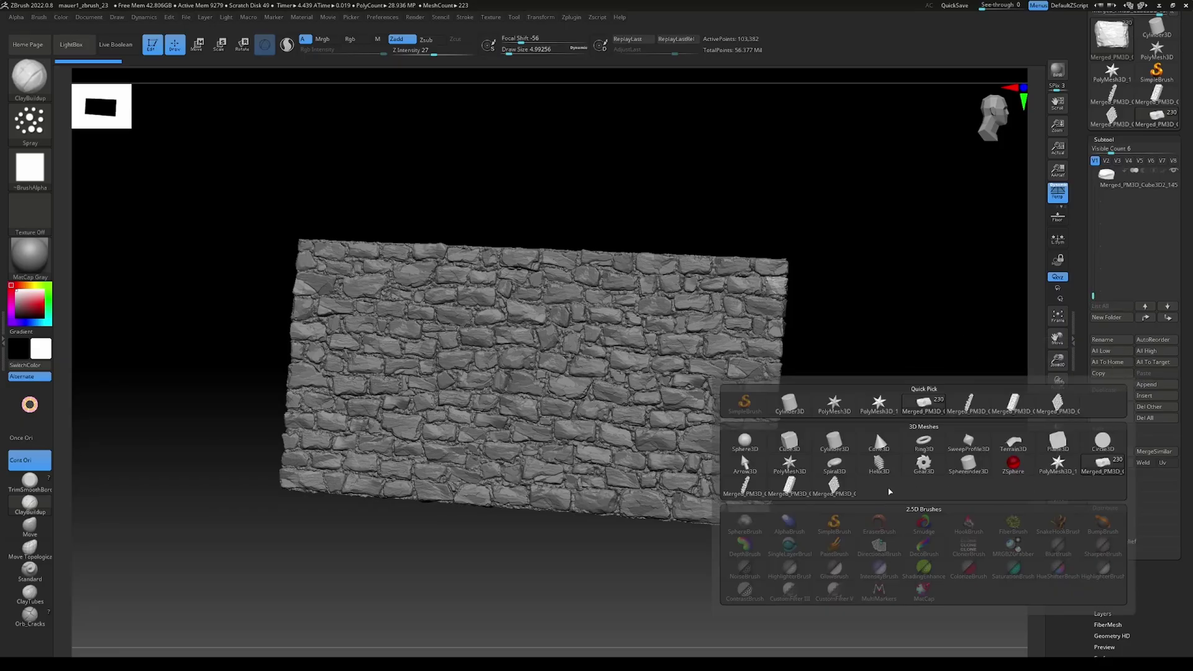
{"action": "mouse_move", "coordinate": [841, 489]}
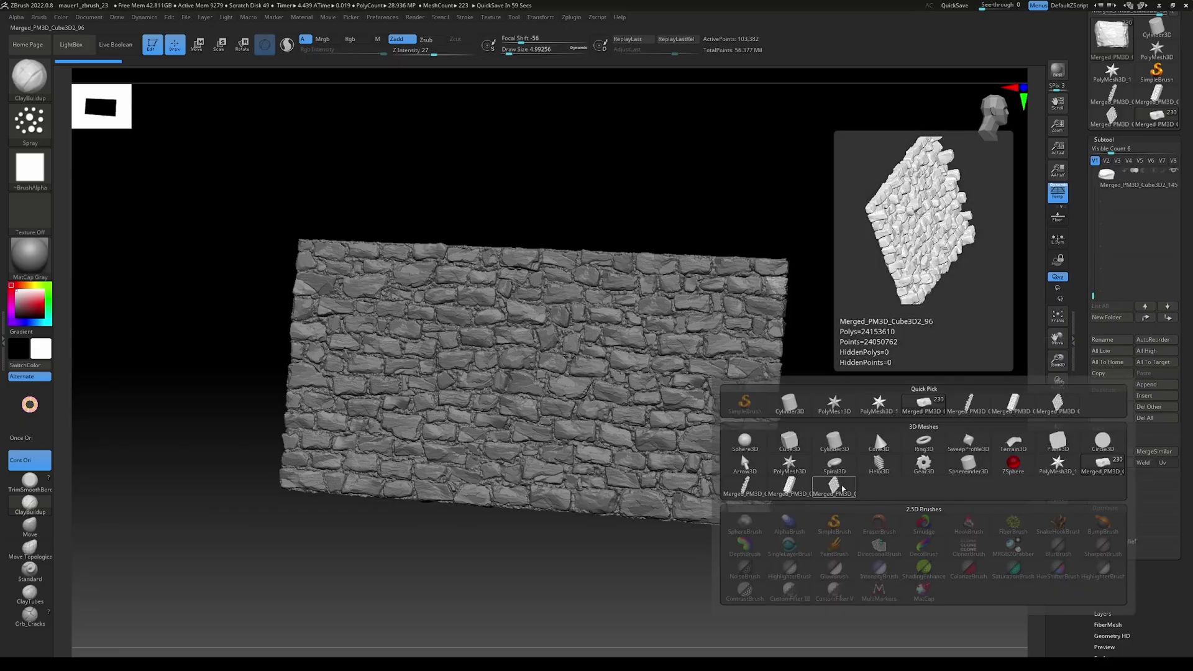
{"action": "left_click", "coordinate": [842, 489]}
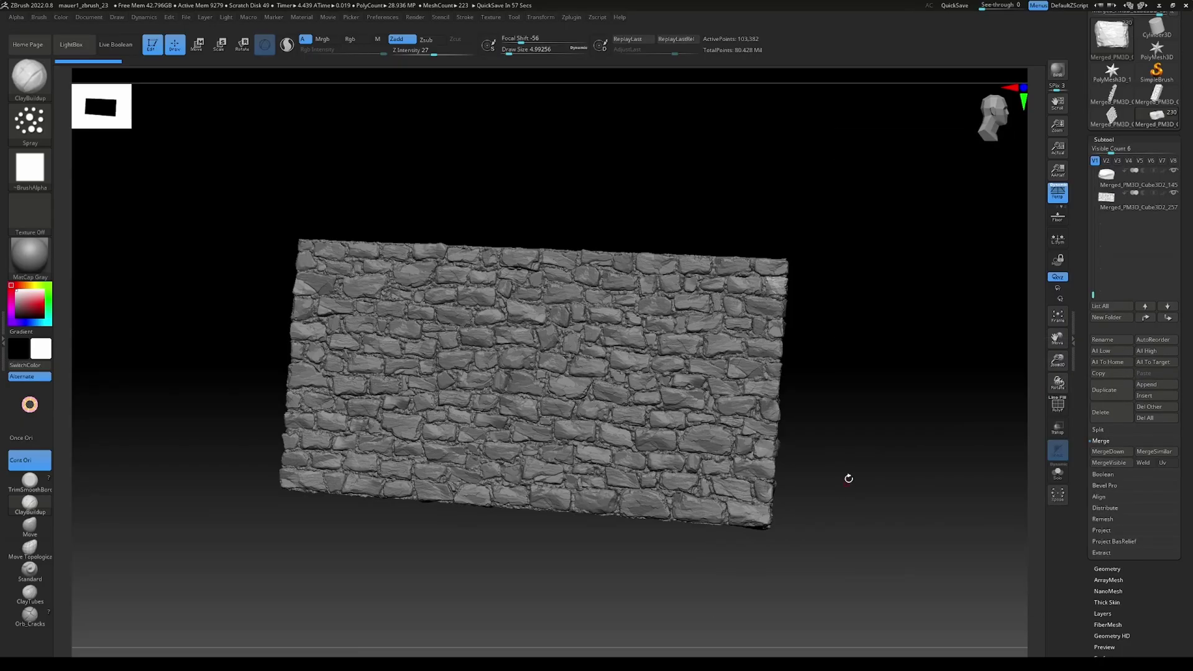
- Select the appended stone mesh, centre the gizmo on it and move it through the wall onto the opposite side
{"action": "left_click_drag", "start_coordinate": [852, 422], "coordinate": [826, 454]}
{"action": "key", "text": "w"}
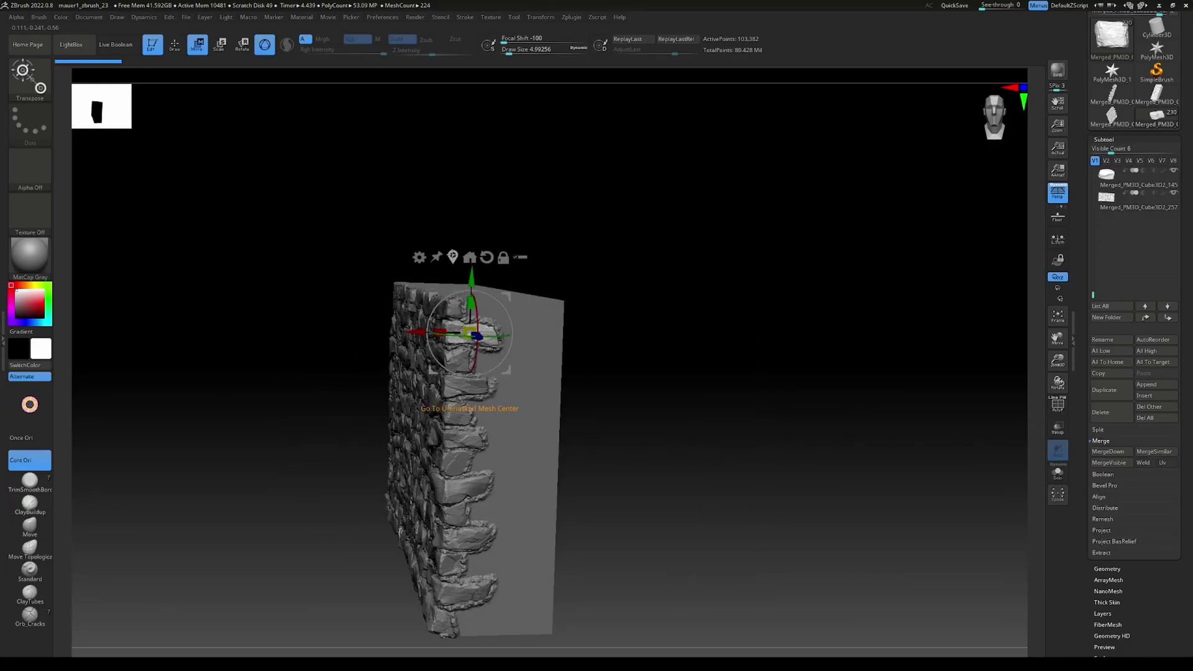
{"action": "left_click", "coordinate": [452, 255]}
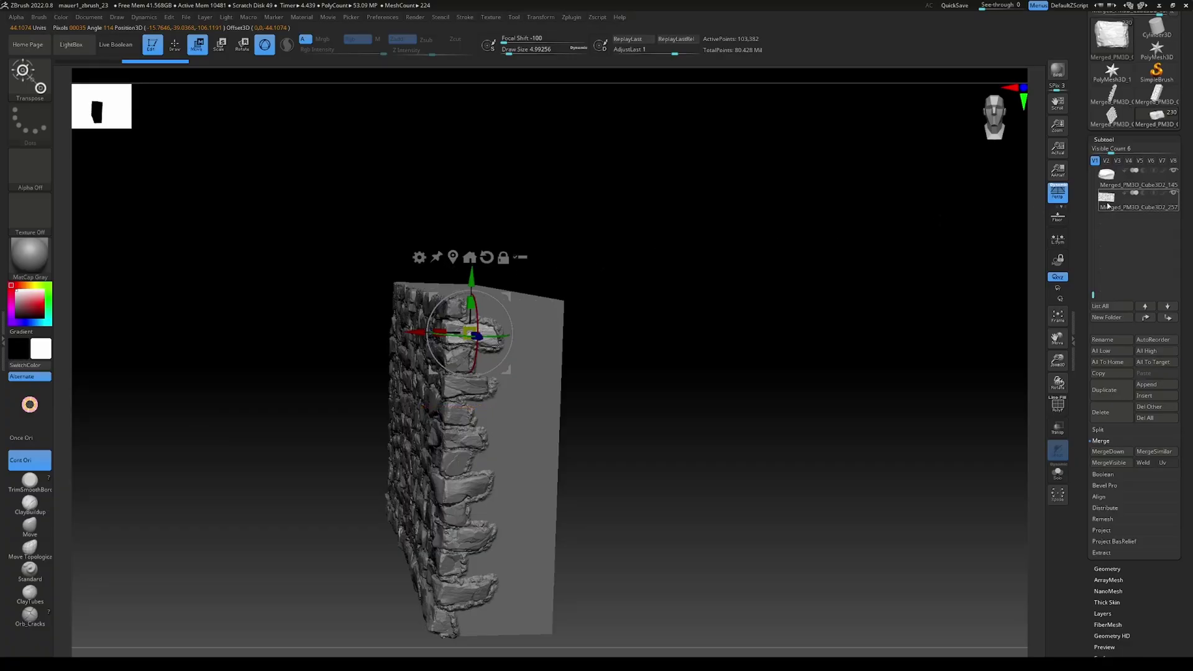
{"action": "left_click", "coordinate": [1108, 202]}
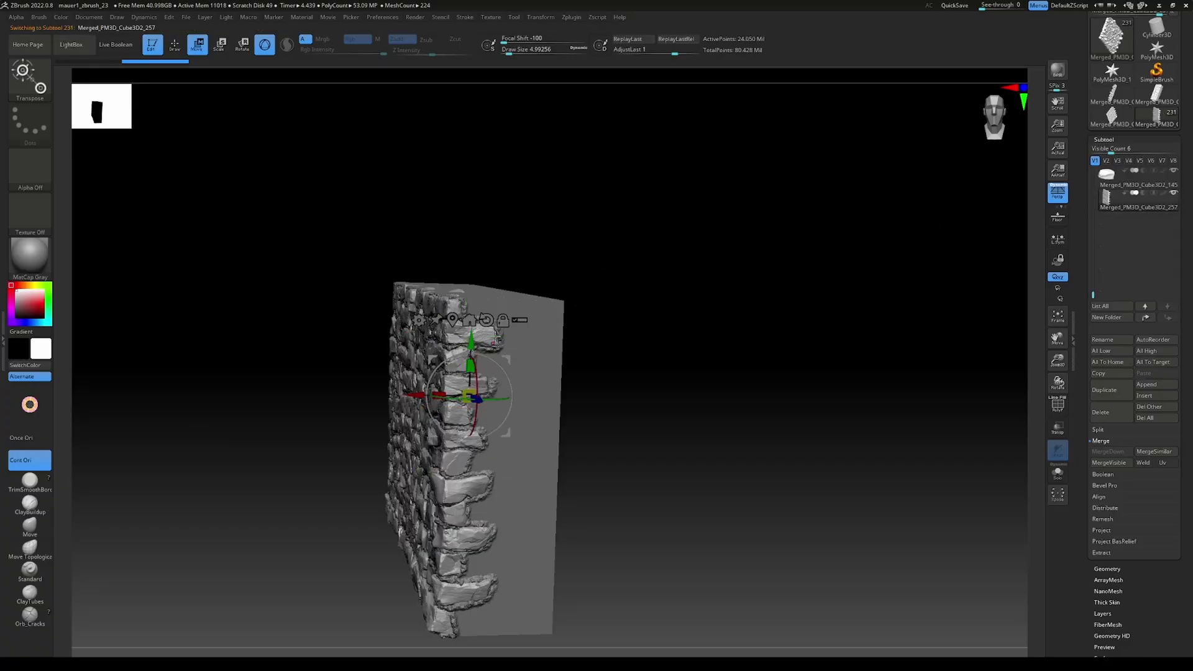
{"action": "left_click", "coordinate": [452, 320]}
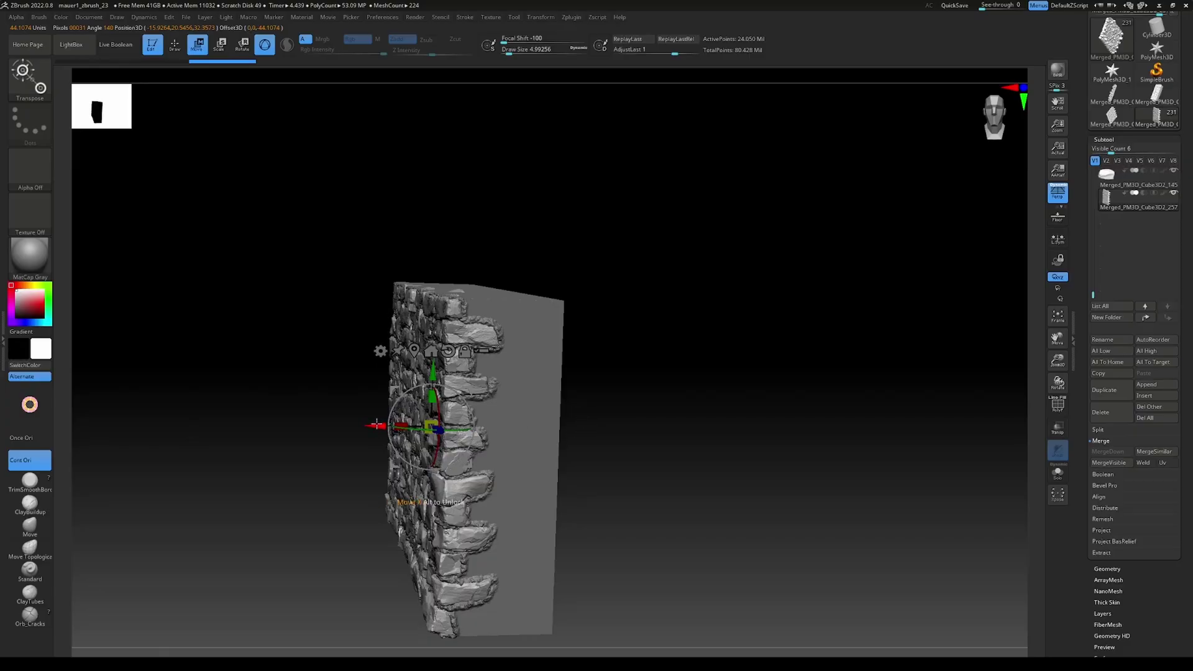
{"action": "left_click_drag", "start_coordinate": [376, 425], "coordinate": [522, 427]}
{"action": "left_click_drag", "start_coordinate": [798, 415], "coordinate": [743, 419]}
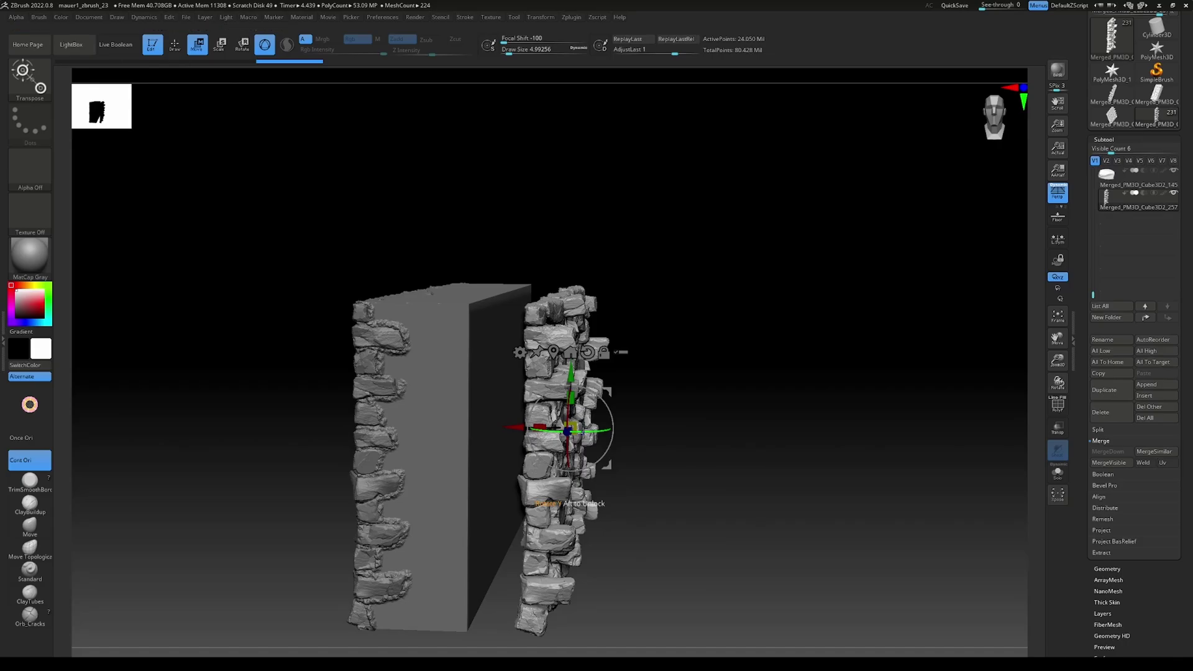
{"action": "left_click_drag", "start_coordinate": [624, 429], "coordinate": [547, 427]}
{"action": "left_click_drag", "start_coordinate": [777, 429], "coordinate": [466, 442]}
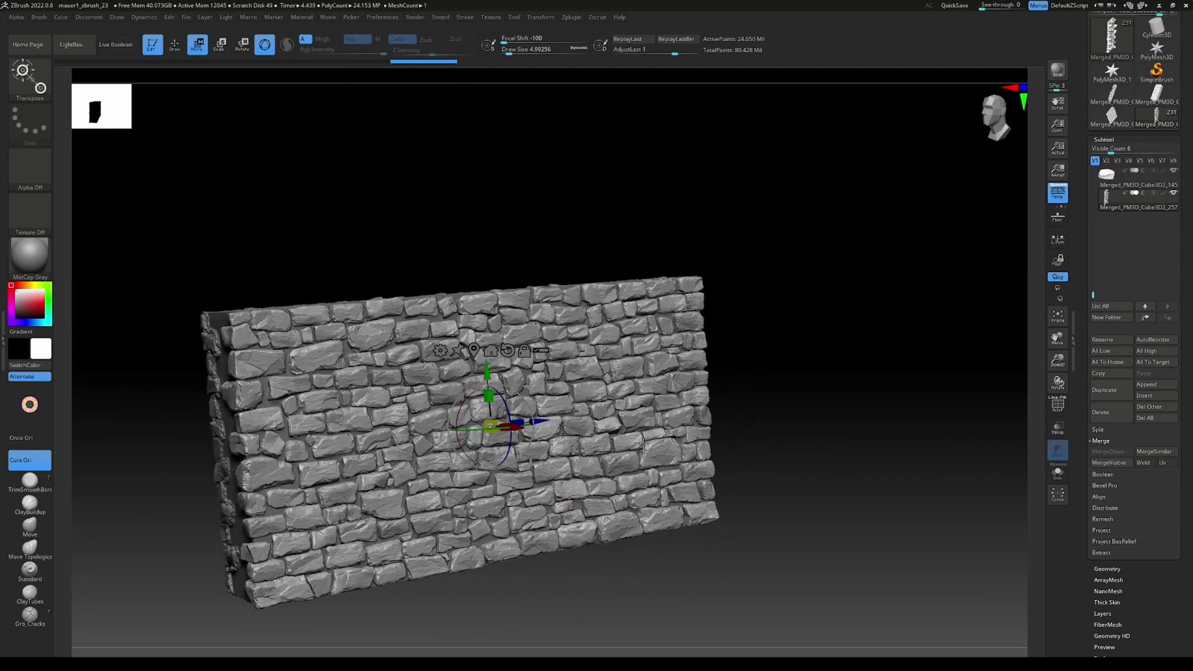
- Flip the appended stone mesh with the Mirror deformation
{"action": "left_click", "coordinate": [1107, 569]}
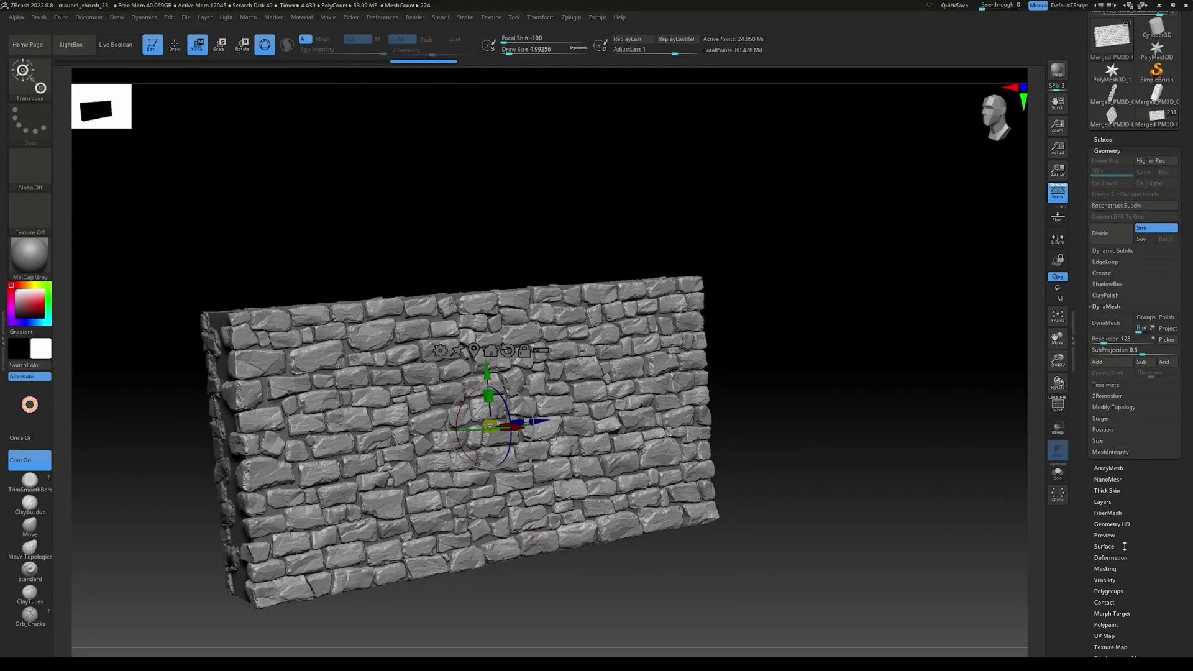
{"action": "left_click", "coordinate": [1118, 557]}
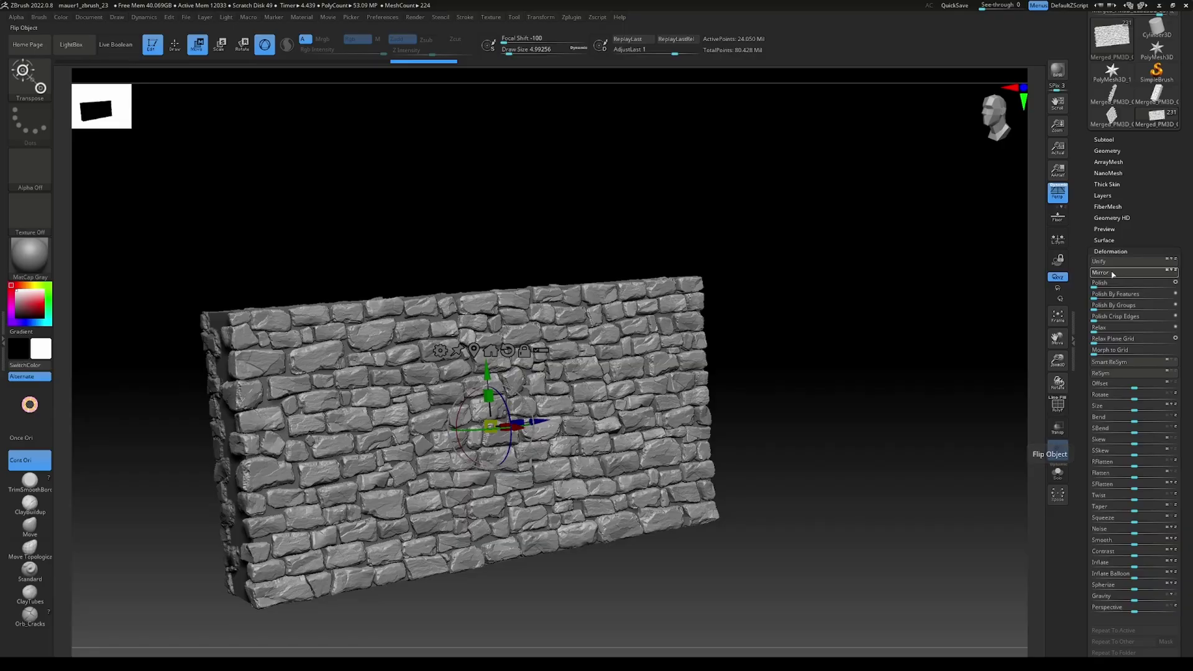
{"action": "left_click_drag", "start_coordinate": [739, 347], "coordinate": [901, 363]}
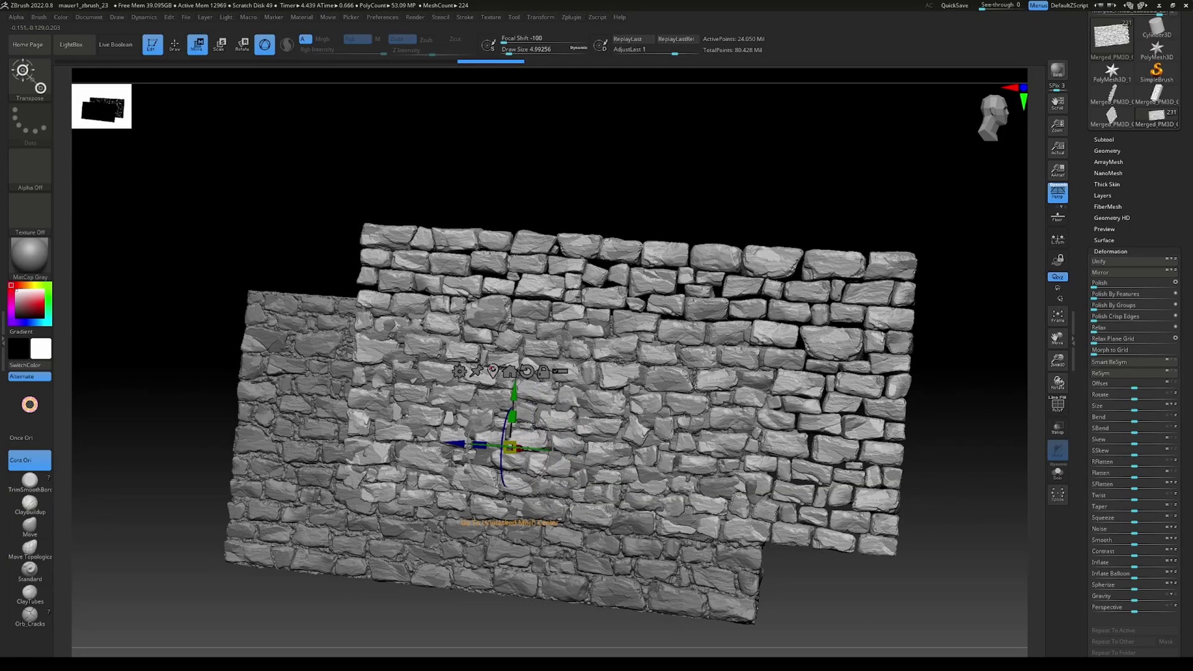
- Centre the gizmo on the mirrored stones and shift them vertically and sideways until they line up with the wall base
{"action": "left_click", "coordinate": [491, 370]}
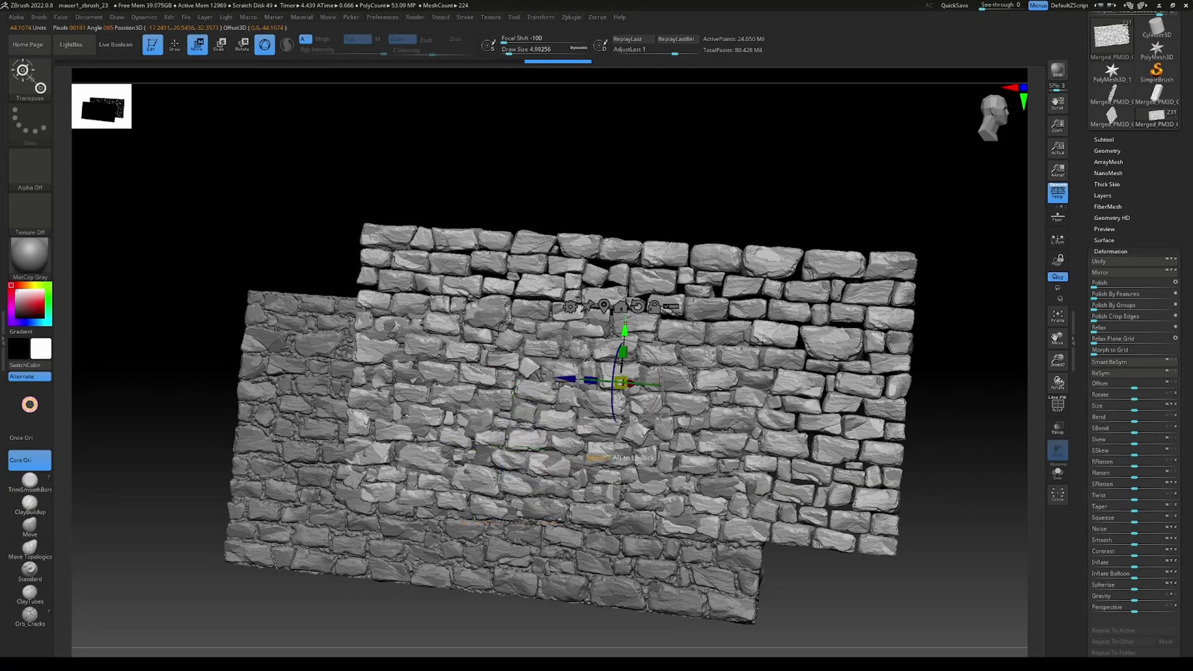
{"action": "left_click_drag", "start_coordinate": [625, 327], "coordinate": [612, 396]}
{"action": "mouse_move", "coordinate": [561, 455]}
{"action": "left_mouse_down"}
{"action": "mouse_move", "coordinate": [441, 443]}
{"action": "mouse_move", "coordinate": [649, 452]}
{"action": "mouse_move", "coordinate": [578, 455]}
{"action": "left_mouse_up"}
{"action": "left_click_drag", "start_coordinate": [443, 447], "coordinate": [503, 447]}
{"action": "left_click_drag", "start_coordinate": [667, 500], "coordinate": [600, 419], "text": "alt"}
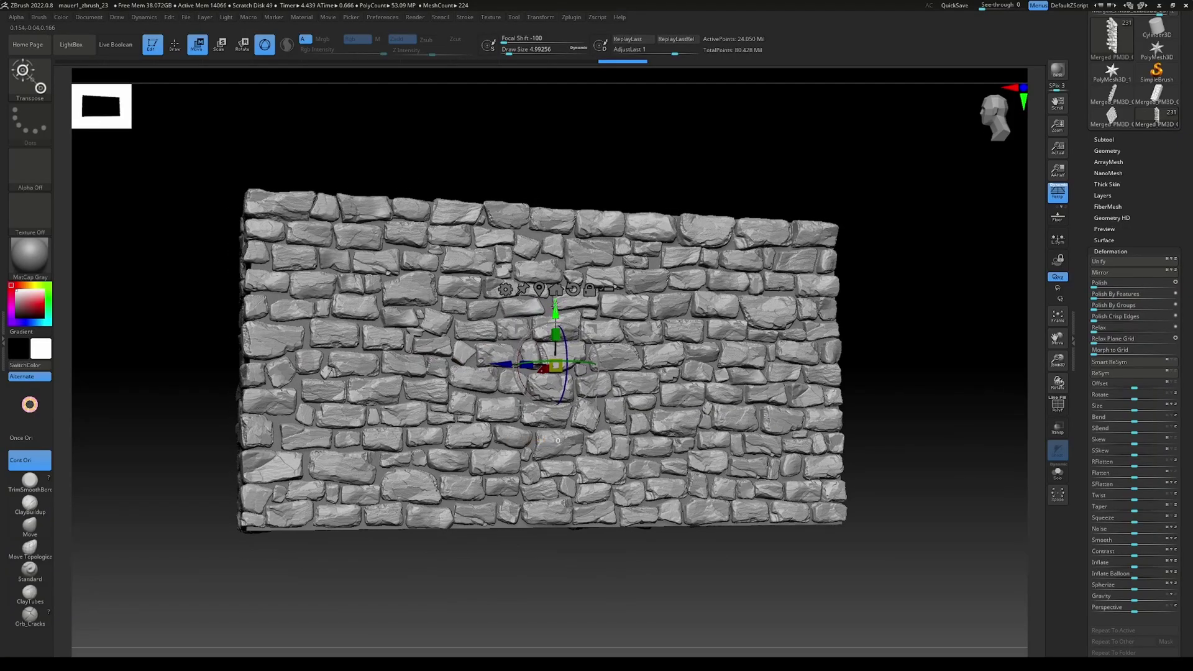
{"action": "left_click_drag", "start_coordinate": [556, 305], "coordinate": [555, 309]}
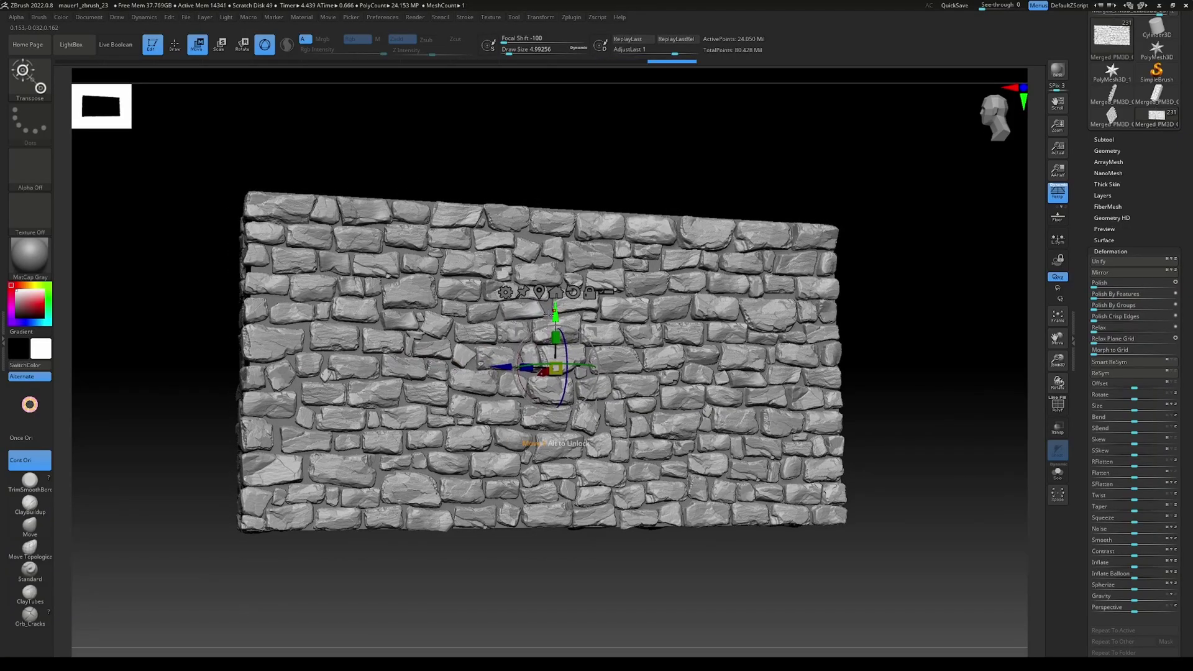
{"action": "left_click_drag", "start_coordinate": [588, 574], "coordinate": [655, 640]}
{"action": "key", "text": "ctrl+shift+z"}
{"action": "left_click_drag", "start_coordinate": [969, 596], "coordinate": [635, 475]}
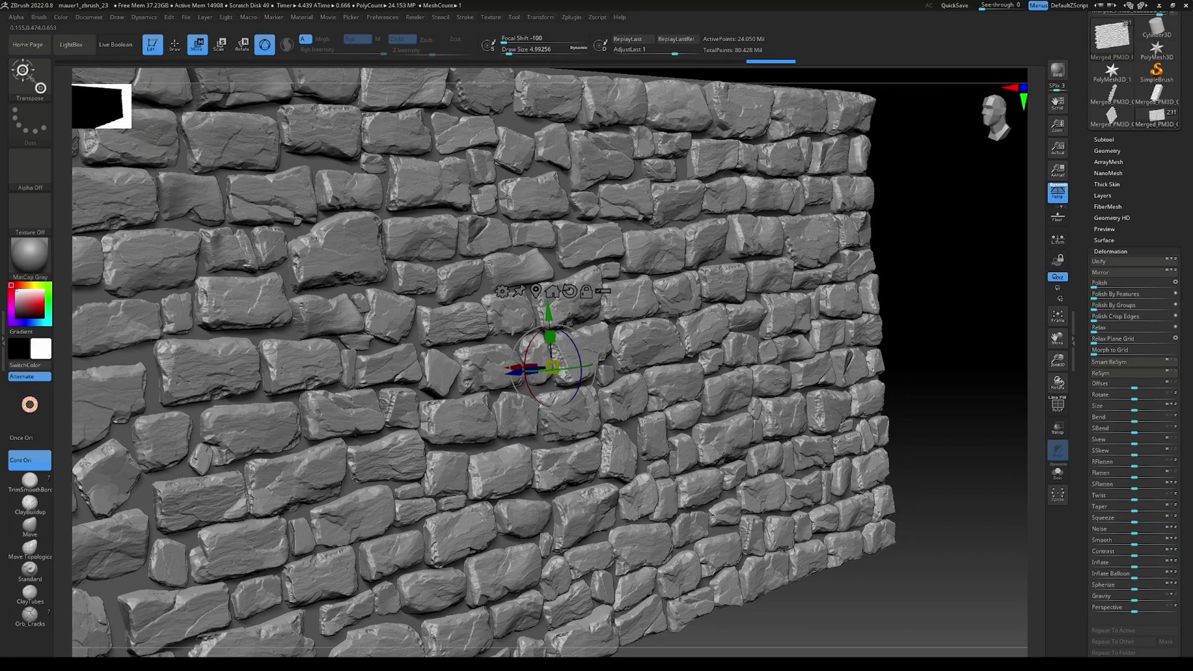
{"action": "left_click_drag", "start_coordinate": [930, 417], "coordinate": [857, 398]}
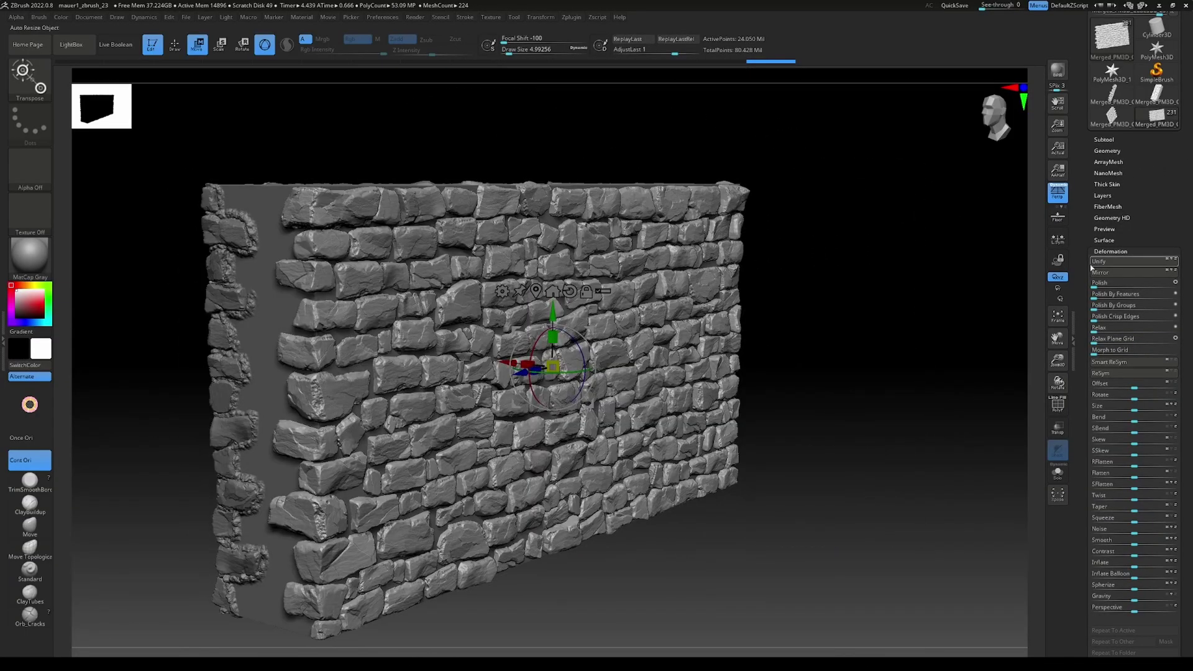
- Show the pillar's core mesh Wall_Column_001 and its merged stones Merged_PM3D_Cube3D2_188
{"action": "left_click", "coordinate": [1116, 143]}
{"action": "left_click_drag", "start_coordinate": [1096, 261], "coordinate": [1093, 216]}
{"action": "left_click", "coordinate": [1173, 242]}
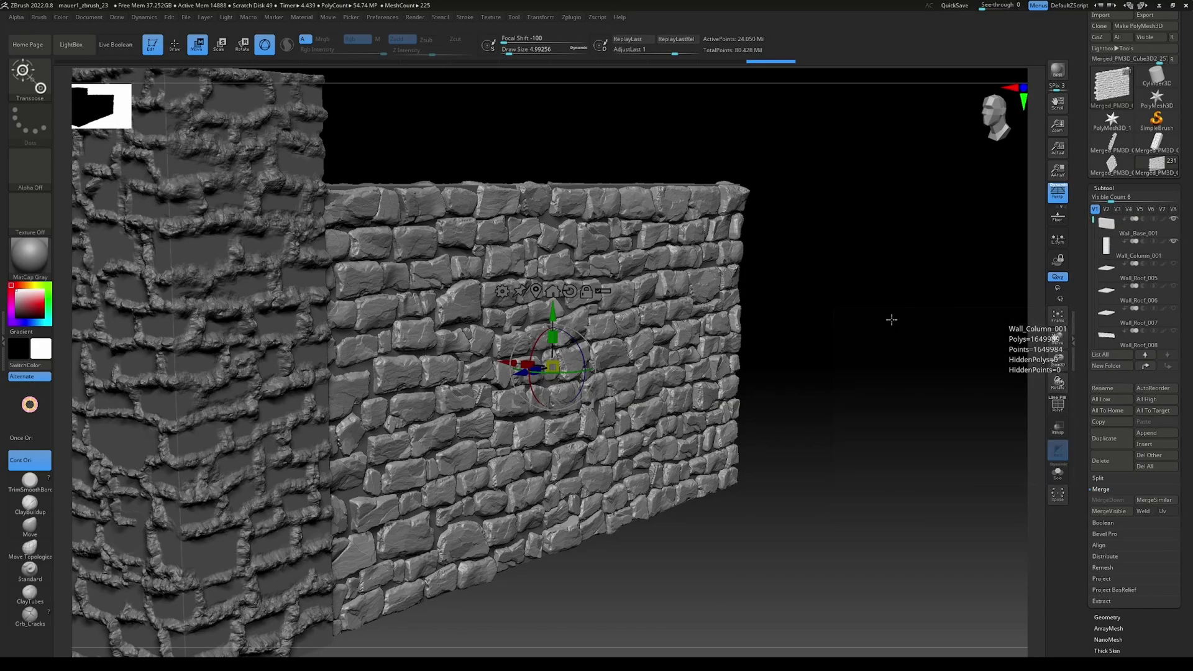
{"action": "scroll", "coordinate": [1092, 221], "scroll_direction": "down", "scroll_amount": 2}
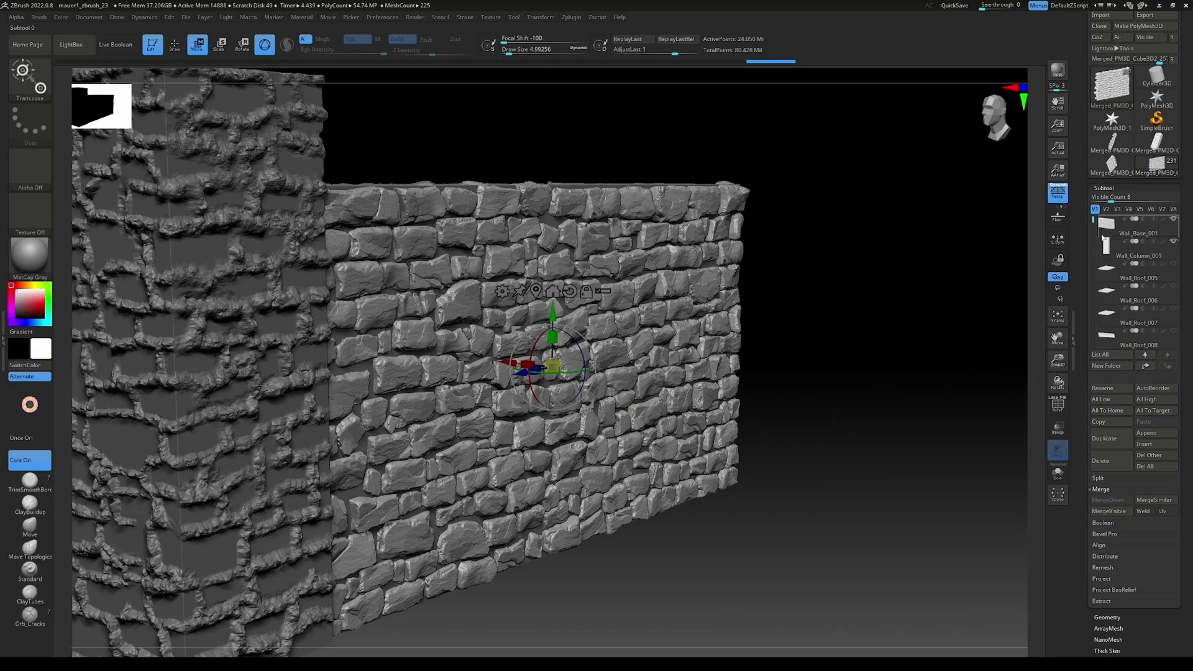
{"action": "left_click_drag", "start_coordinate": [1091, 221], "coordinate": [1092, 224]}
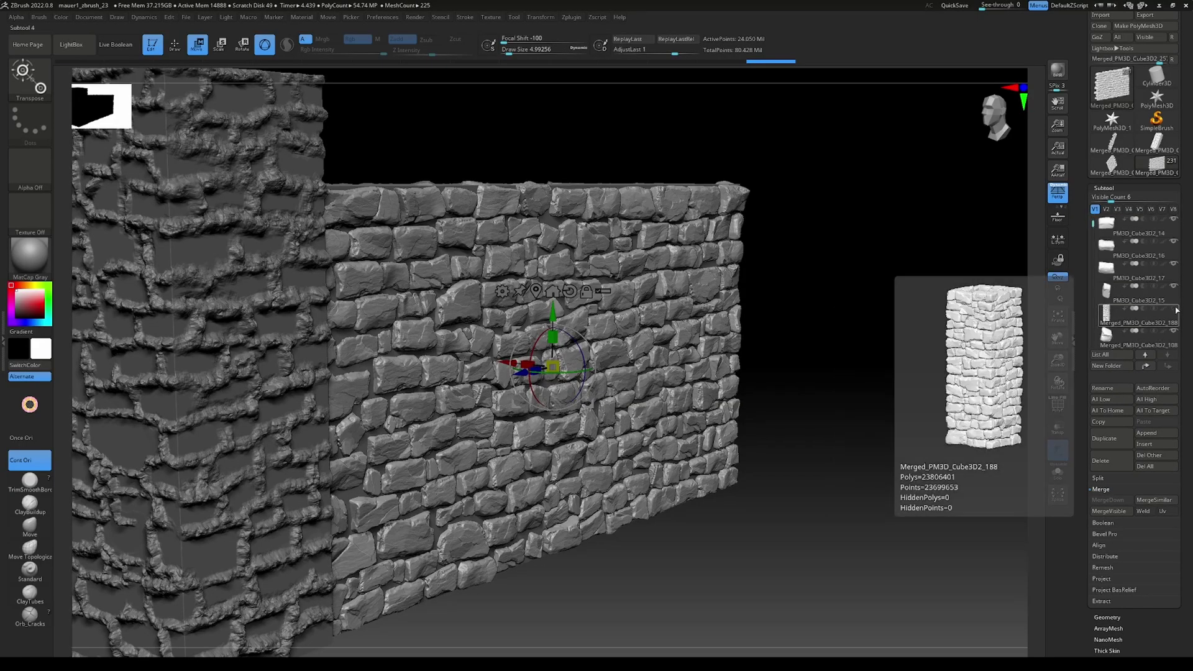
{"action": "left_click", "coordinate": [1173, 308]}
{"action": "left_click_drag", "start_coordinate": [896, 370], "coordinate": [578, 360]}
- Show the pillar cap and the wall's roof slabs, Wall_Roof_005 through Wall_Roof_009
{"action": "left_click_drag", "start_coordinate": [1091, 224], "coordinate": [1091, 220]}
{"action": "left_click", "coordinate": [1174, 265]}
{"action": "left_click", "coordinate": [1176, 284]}
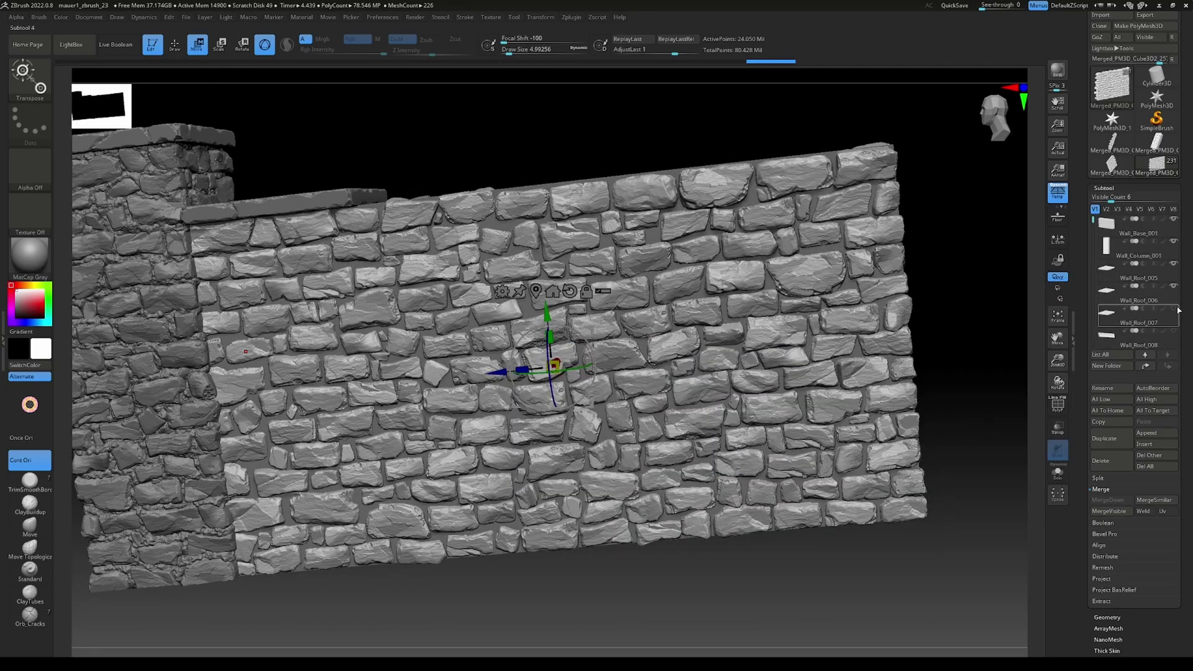
{"action": "left_click", "coordinate": [1174, 308]}
{"action": "left_click", "coordinate": [1174, 330]}
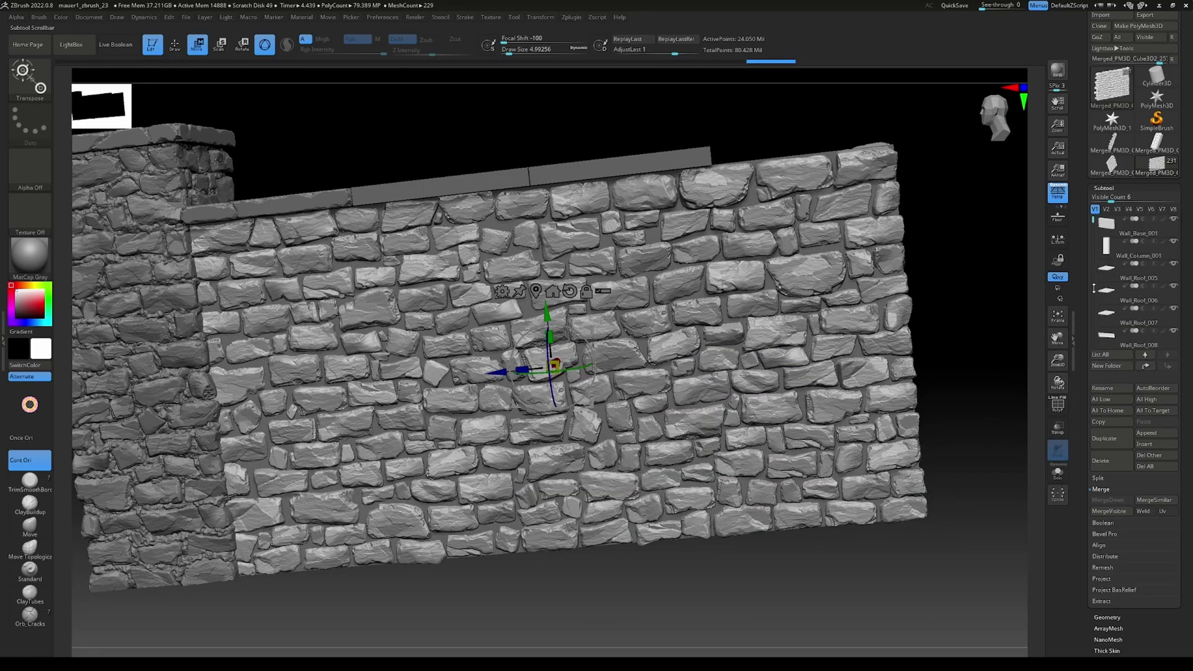
{"action": "left_click_drag", "start_coordinate": [1092, 222], "coordinate": [1092, 224]}
{"action": "left_click", "coordinate": [1173, 243]}
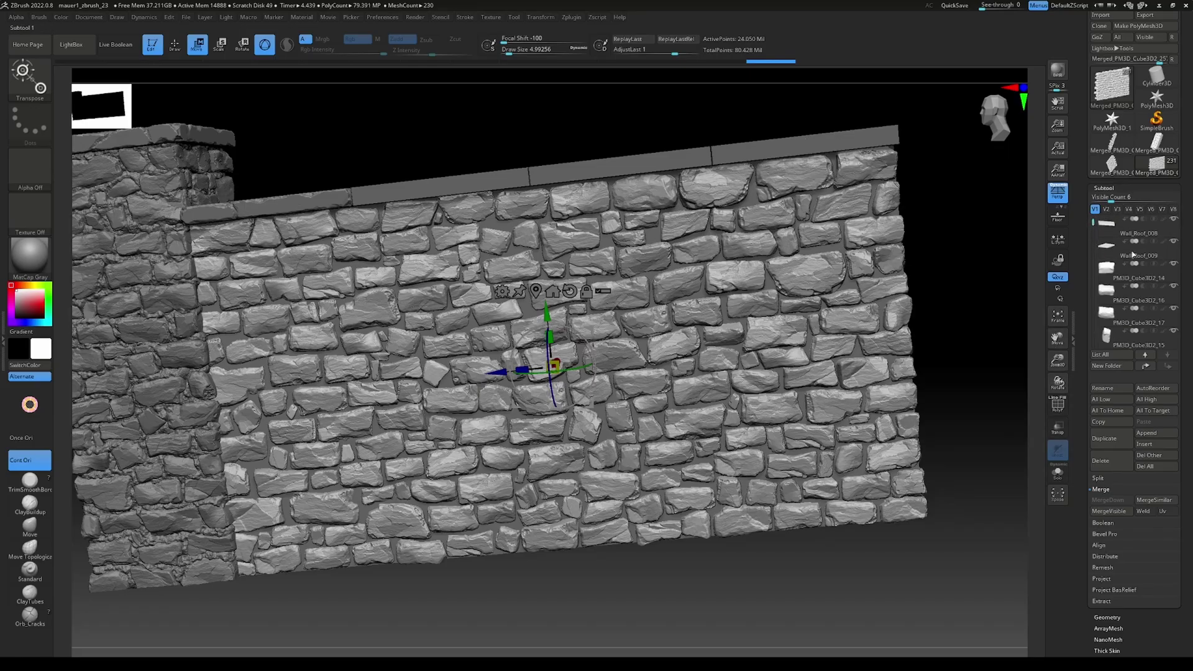
{"action": "left_click_drag", "start_coordinate": [1019, 297], "coordinate": [773, 410]}
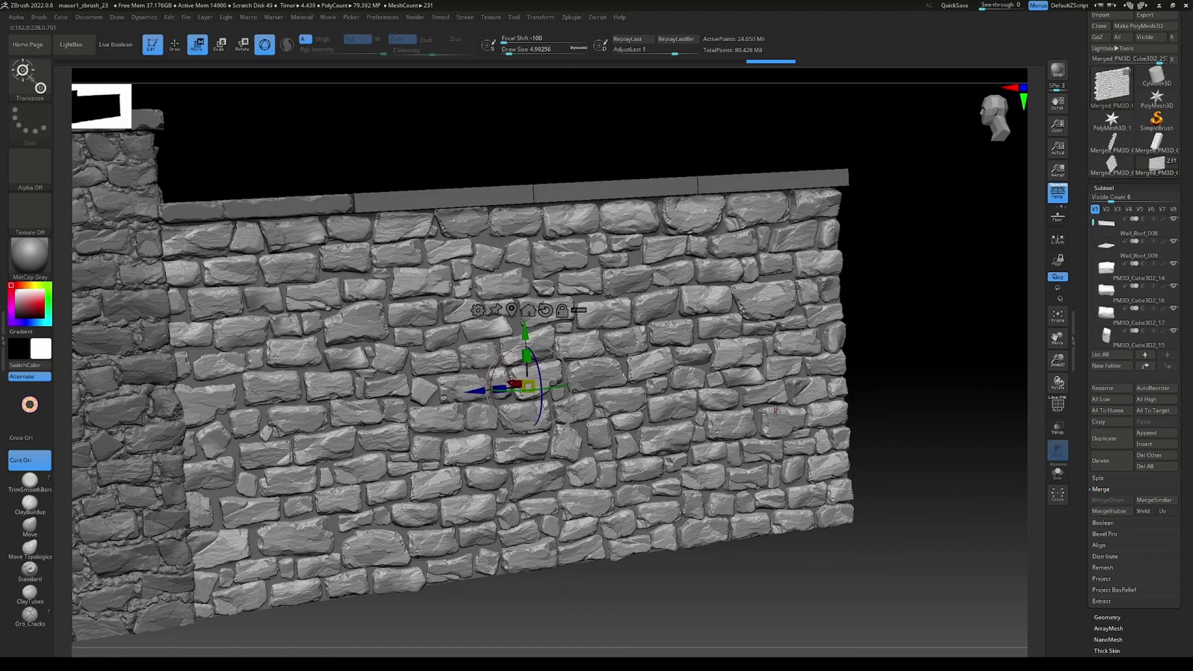
- Select the wall base and spray mortar with ClayBuildup into the joints of the new stones beside the pillar
{"action": "left_click", "coordinate": [584, 430], "text": "alt"}
{"action": "left_click_drag", "start_coordinate": [536, 593], "coordinate": [629, 583], "text": "alt"}
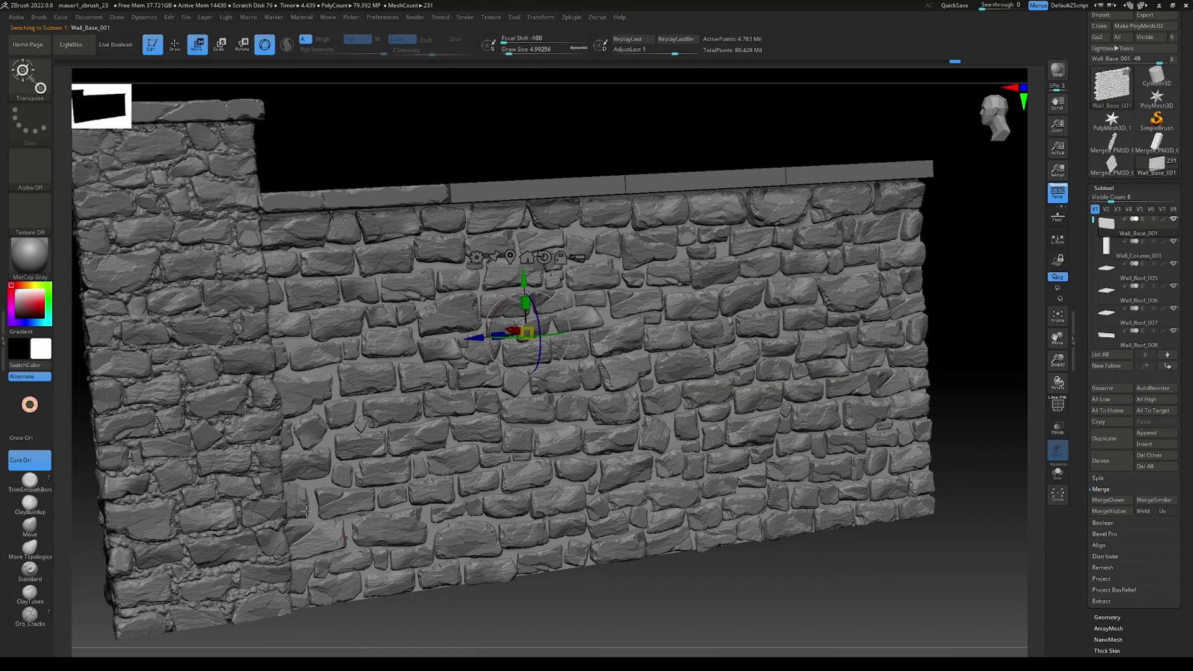
{"action": "left_click", "coordinate": [30, 502]}
{"action": "left_click_drag", "start_coordinate": [515, 604], "coordinate": [517, 643], "text": "alt"}
{"action": "left_click_drag", "start_coordinate": [414, 301], "coordinate": [284, 342]}
{"action": "mouse_move", "coordinate": [372, 339]}
{"action": "left_mouse_down"}
{"action": "mouse_move", "coordinate": [365, 391]}
{"action": "mouse_move", "coordinate": [405, 417]}
{"action": "left_mouse_up"}
{"action": "left_click_drag", "start_coordinate": [354, 619], "coordinate": [606, 630], "text": "alt"}
{"action": "left_click_drag", "start_coordinate": [357, 654], "coordinate": [533, 636], "text": "alt"}
- Continue spraying rough mortar into the joints across the rest of the wall's newly covered side
{"action": "mouse_move", "coordinate": [355, 305]}
{"action": "left_mouse_down"}
{"action": "mouse_move", "coordinate": [332, 302]}
{"action": "mouse_move", "coordinate": [429, 398]}
{"action": "mouse_move", "coordinate": [488, 398]}
{"action": "mouse_move", "coordinate": [476, 460]}
{"action": "mouse_move", "coordinate": [351, 522]}
{"action": "mouse_move", "coordinate": [432, 590]}
{"action": "mouse_move", "coordinate": [351, 605]}
{"action": "mouse_move", "coordinate": [463, 577]}
{"action": "mouse_move", "coordinate": [479, 542]}
{"action": "mouse_move", "coordinate": [539, 522]}
{"action": "mouse_move", "coordinate": [635, 395]}
{"action": "mouse_move", "coordinate": [494, 304]}
{"action": "mouse_move", "coordinate": [357, 299]}
{"action": "mouse_move", "coordinate": [415, 266]}
{"action": "mouse_move", "coordinate": [393, 309]}
{"action": "mouse_move", "coordinate": [543, 302]}
{"action": "mouse_move", "coordinate": [546, 355]}
{"action": "mouse_move", "coordinate": [689, 351]}
{"action": "left_mouse_up"}
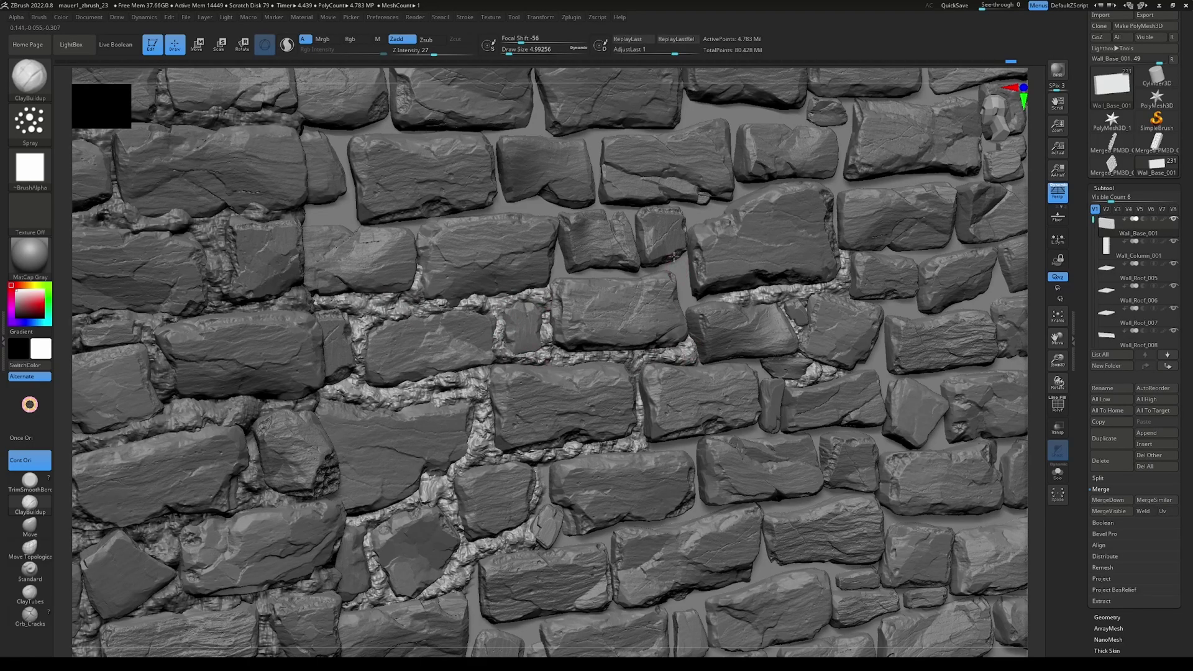
{"action": "mouse_move", "coordinate": [674, 257]}
{"action": "left_mouse_down"}
{"action": "mouse_move", "coordinate": [683, 292]}
{"action": "mouse_move", "coordinate": [719, 298]}
{"action": "mouse_move", "coordinate": [560, 267]}
{"action": "mouse_move", "coordinate": [557, 253]}
{"action": "left_mouse_up"}
{"action": "left_click_drag", "start_coordinate": [562, 357], "coordinate": [647, 359]}
{"action": "right_click_drag", "start_coordinate": [365, 544], "coordinate": [432, 314], "text": "alt"}
{"action": "mouse_move", "coordinate": [540, 357]}
{"action": "left_mouse_down"}
{"action": "mouse_move", "coordinate": [422, 447]}
{"action": "mouse_move", "coordinate": [488, 532]}
{"action": "left_mouse_up"}
{"action": "left_click_drag", "start_coordinate": [488, 531], "coordinate": [575, 545]}
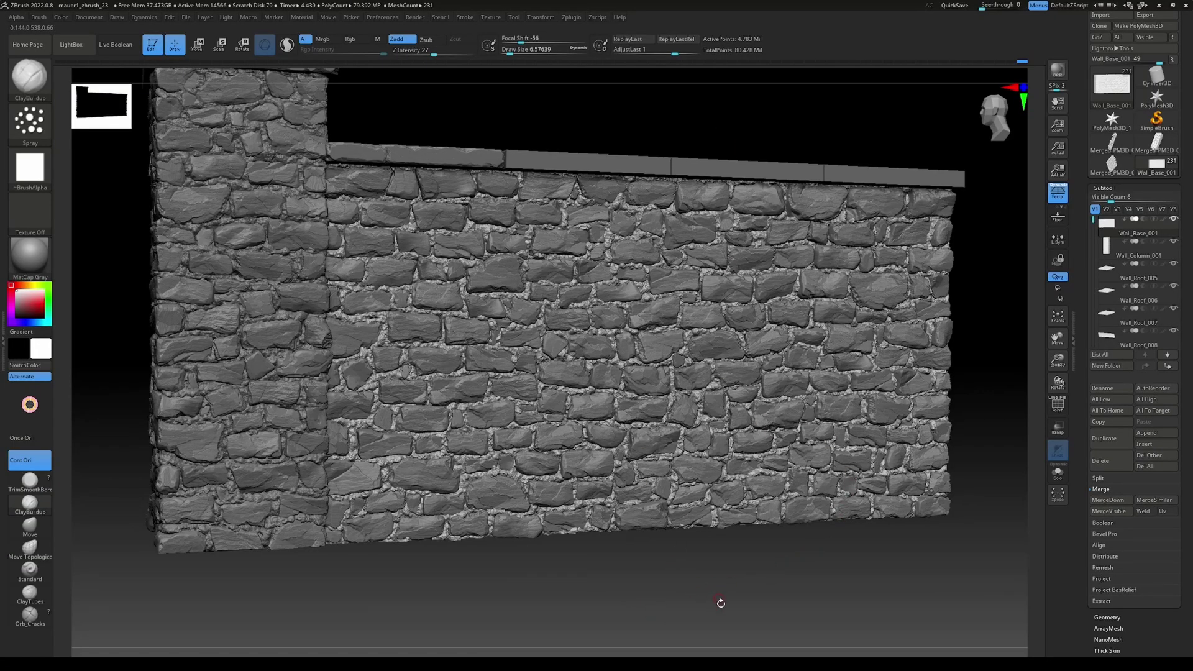
- Hide the pillar's core mesh and its merged stones to expose the wall end behind them
{"action": "left_click_drag", "start_coordinate": [756, 594], "coordinate": [783, 482]}
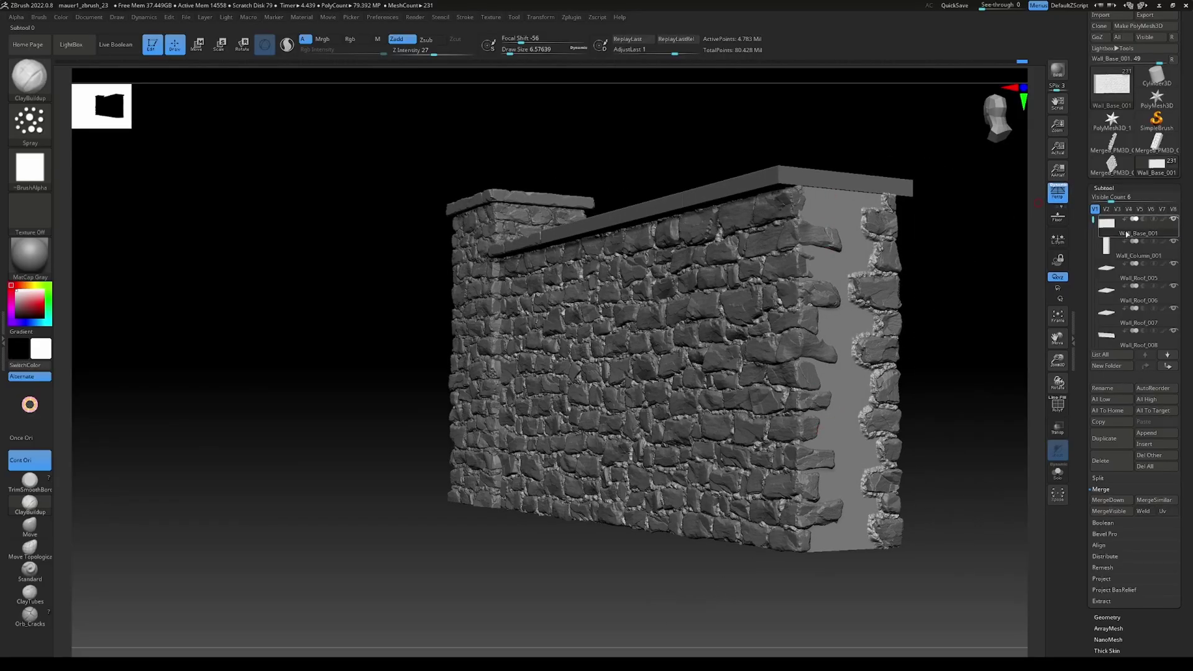
{"action": "left_click", "coordinate": [1137, 268]}
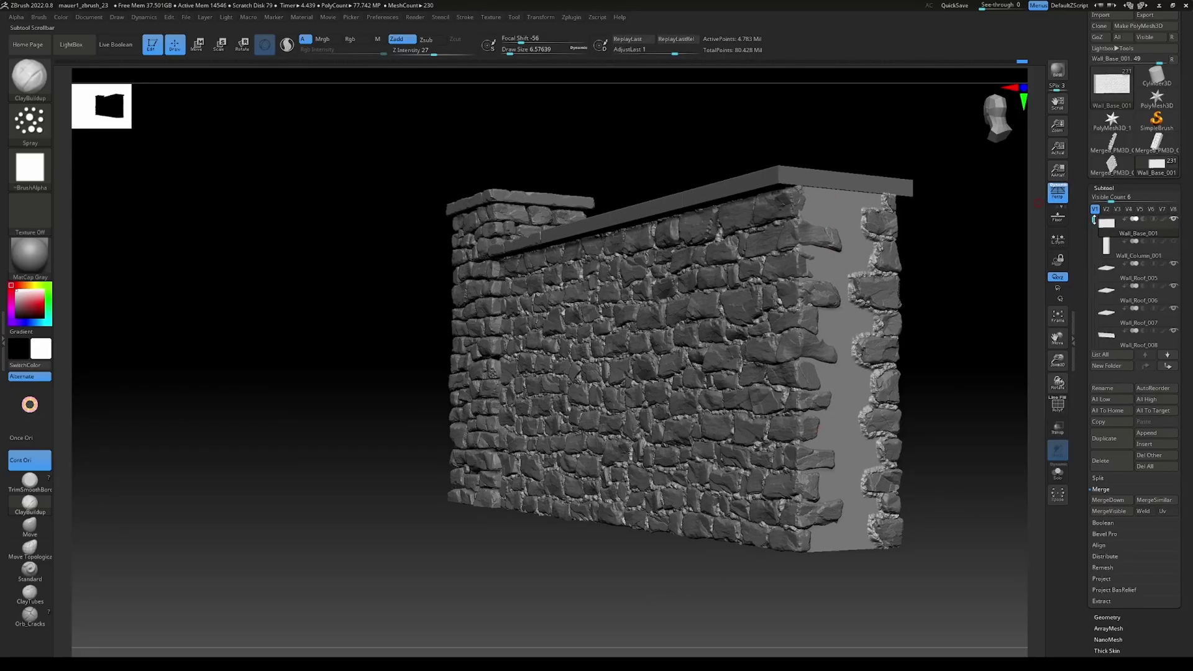
{"action": "left_click_drag", "start_coordinate": [1093, 219], "coordinate": [1093, 224]}
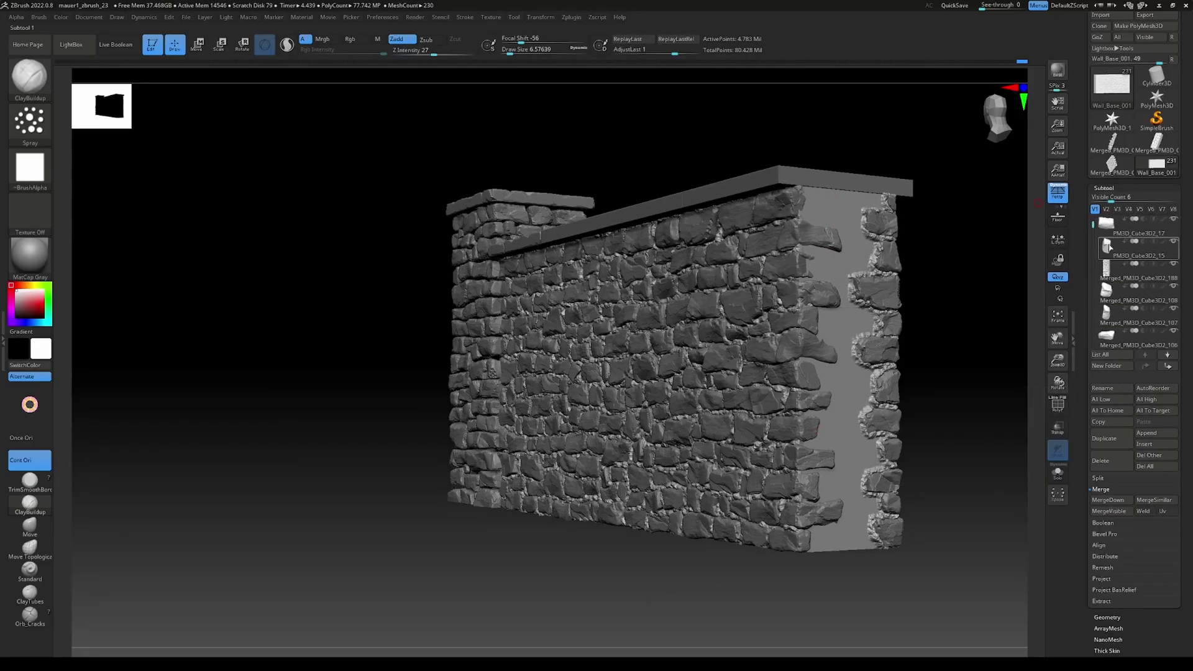
{"action": "left_click", "coordinate": [1173, 264]}
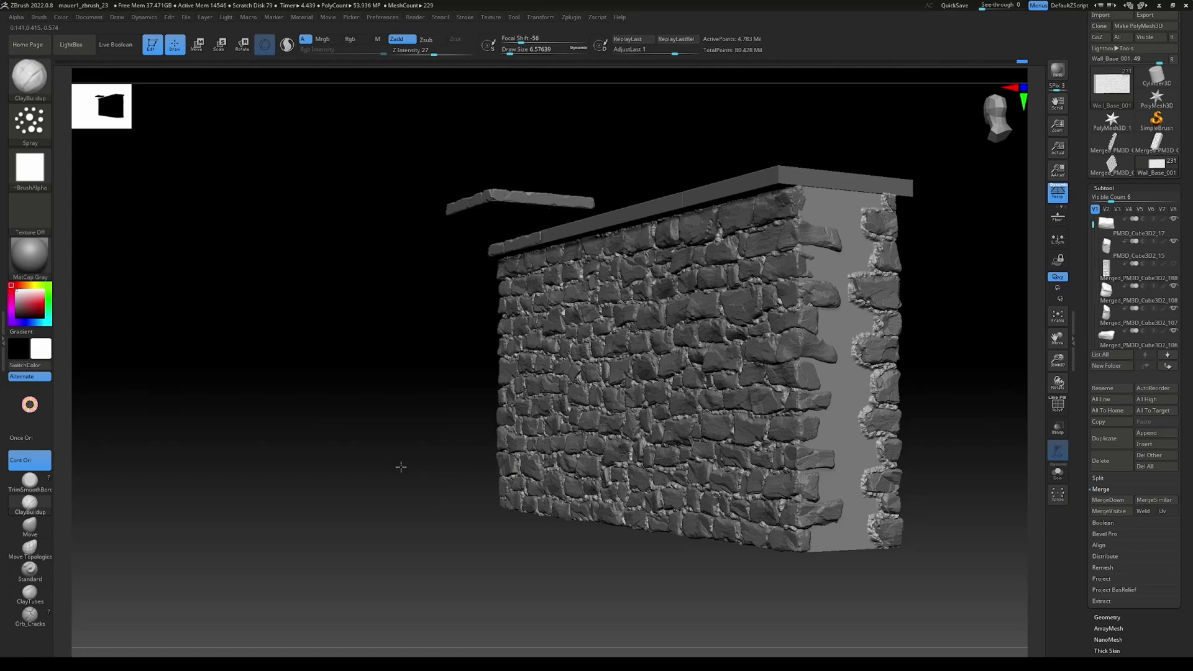
- Spray mortar into the remaining joints of the newly covered side, out to the wall end exposed behind the pillar
{"action": "left_click_drag", "start_coordinate": [402, 467], "coordinate": [760, 504]}
{"action": "left_click_drag", "start_coordinate": [532, 581], "coordinate": [699, 529], "text": "alt"}
{"action": "left_click_drag", "start_coordinate": [968, 442], "coordinate": [974, 360], "text": "alt"}
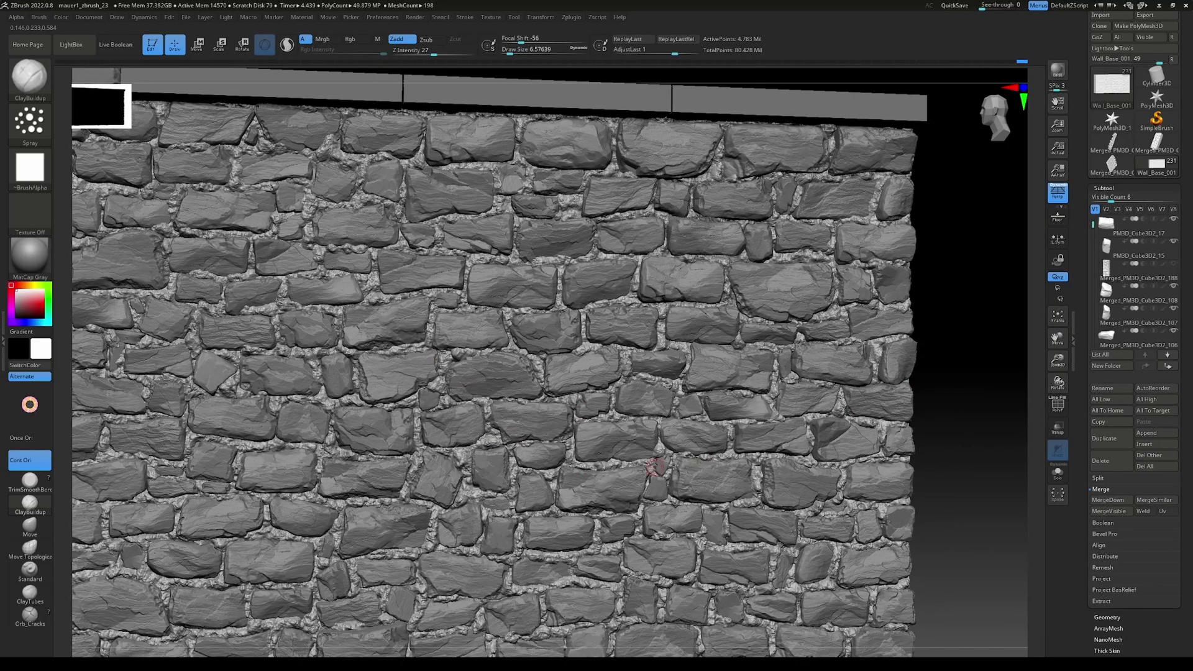
{"action": "left_click_drag", "start_coordinate": [994, 426], "coordinate": [1013, 354], "text": "alt"}
{"action": "left_click_drag", "start_coordinate": [366, 623], "coordinate": [531, 630], "text": "alt"}
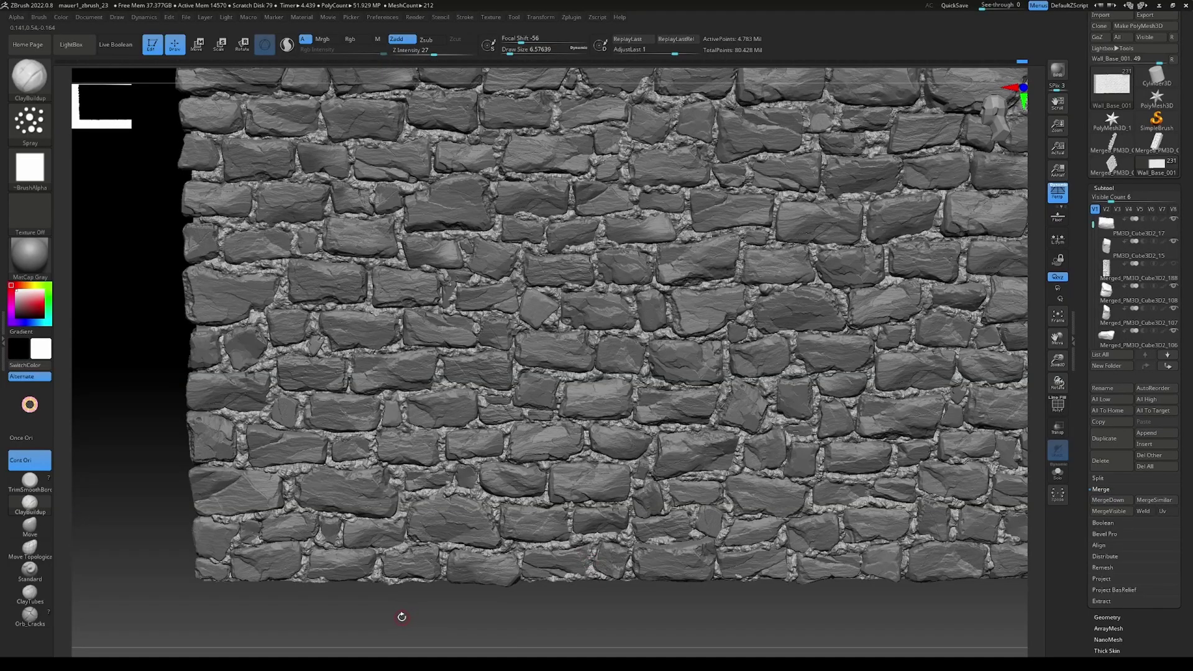
{"action": "left_click_drag", "start_coordinate": [395, 621], "coordinate": [861, 412]}
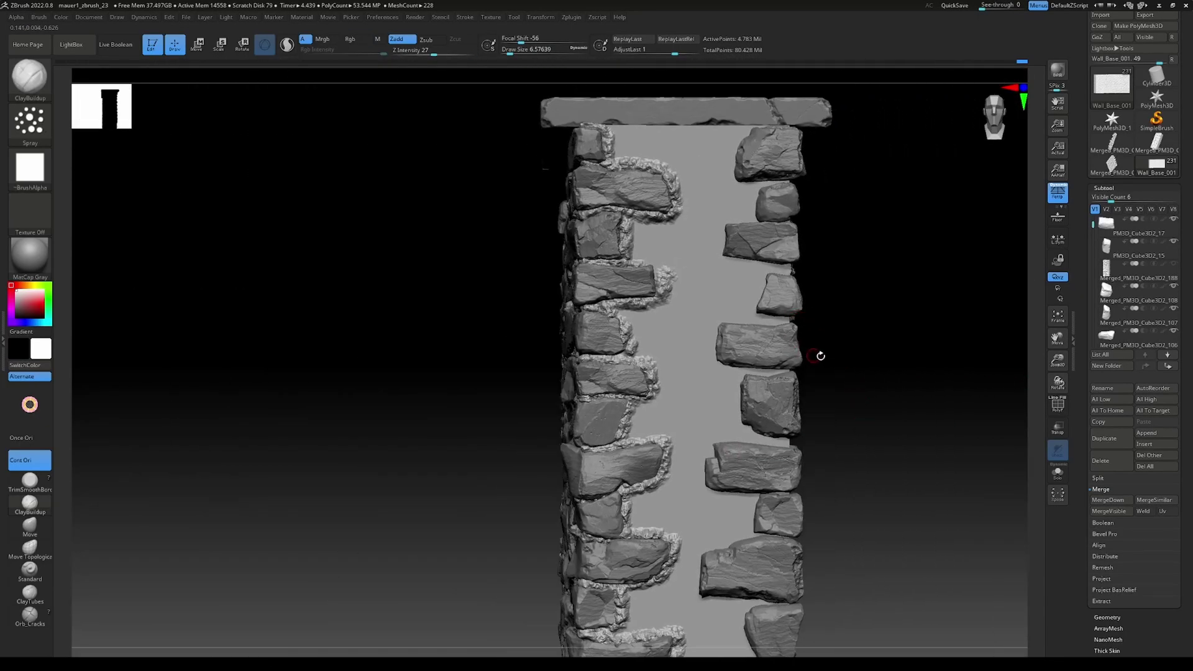
- Spray mortar around the upper corner stones on the bare side of the exposed wall end, smoothing it at the joints
{"action": "mouse_move", "coordinate": [909, 366]}
{"action": "left_mouse_down", "text": "alt"}
{"action": "mouse_move", "coordinate": [935, 354]}
{"action": "mouse_move", "coordinate": [918, 378]}
{"action": "left_mouse_up", "text": "alt"}
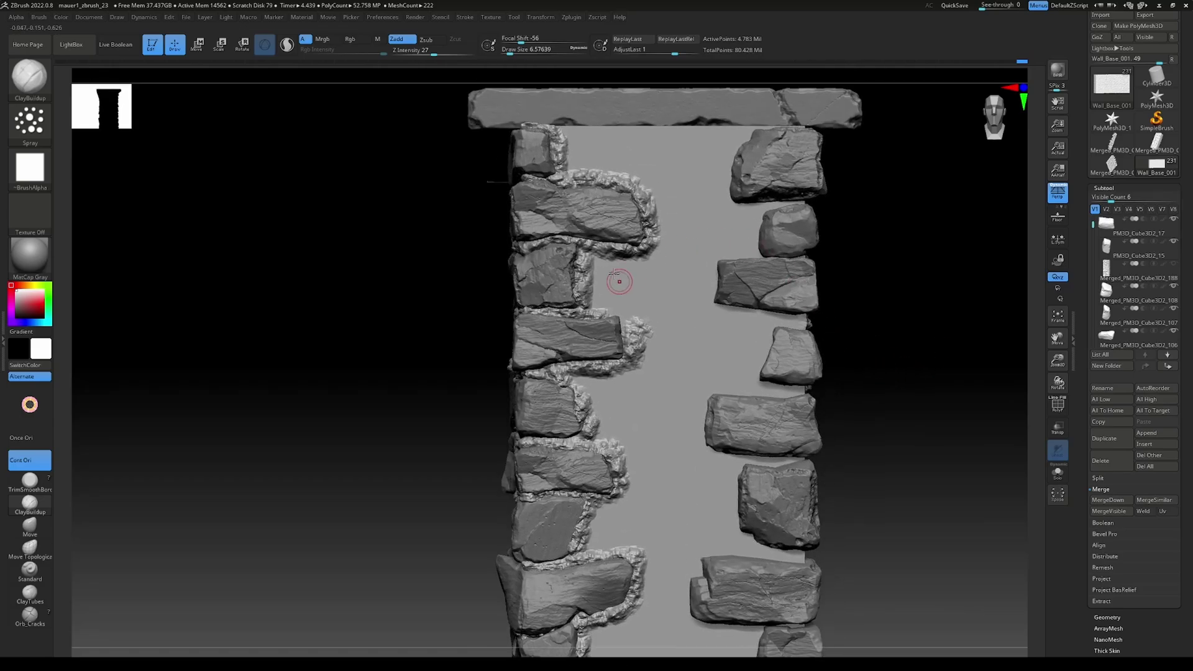
{"action": "mouse_move", "coordinate": [734, 140]}
{"action": "left_mouse_down"}
{"action": "mouse_move", "coordinate": [766, 121]}
{"action": "mouse_move", "coordinate": [808, 125]}
{"action": "left_mouse_up"}
{"action": "left_click_drag", "start_coordinate": [953, 234], "coordinate": [930, 258]}
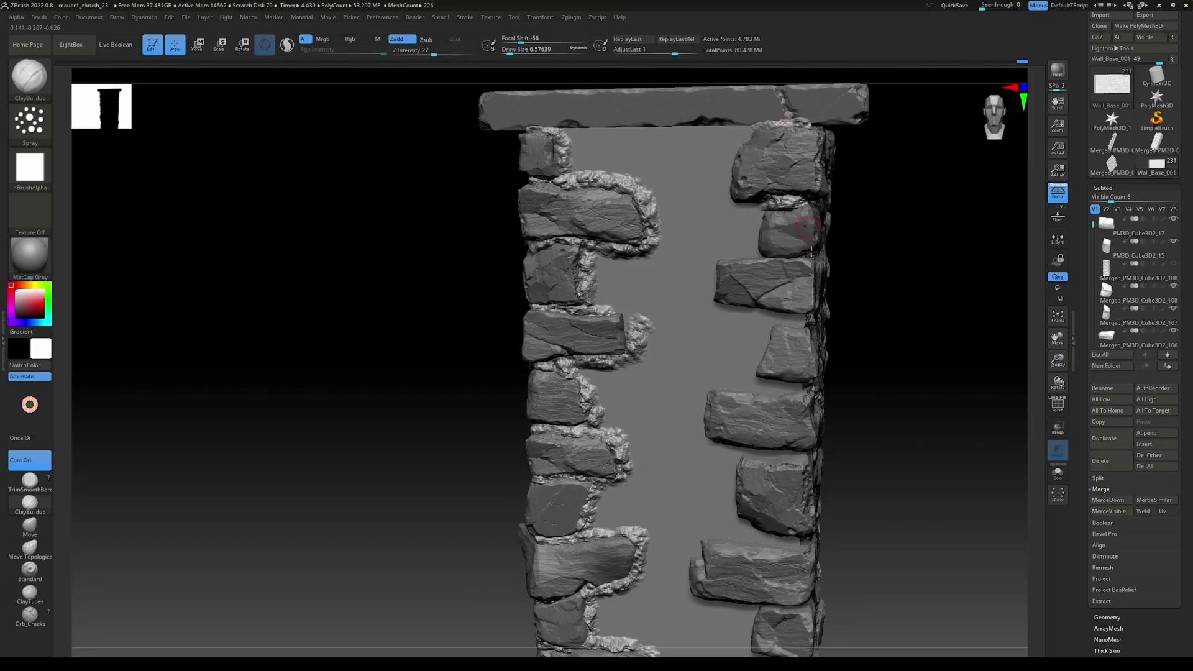
{"action": "left_click_drag", "start_coordinate": [887, 345], "coordinate": [796, 257]}
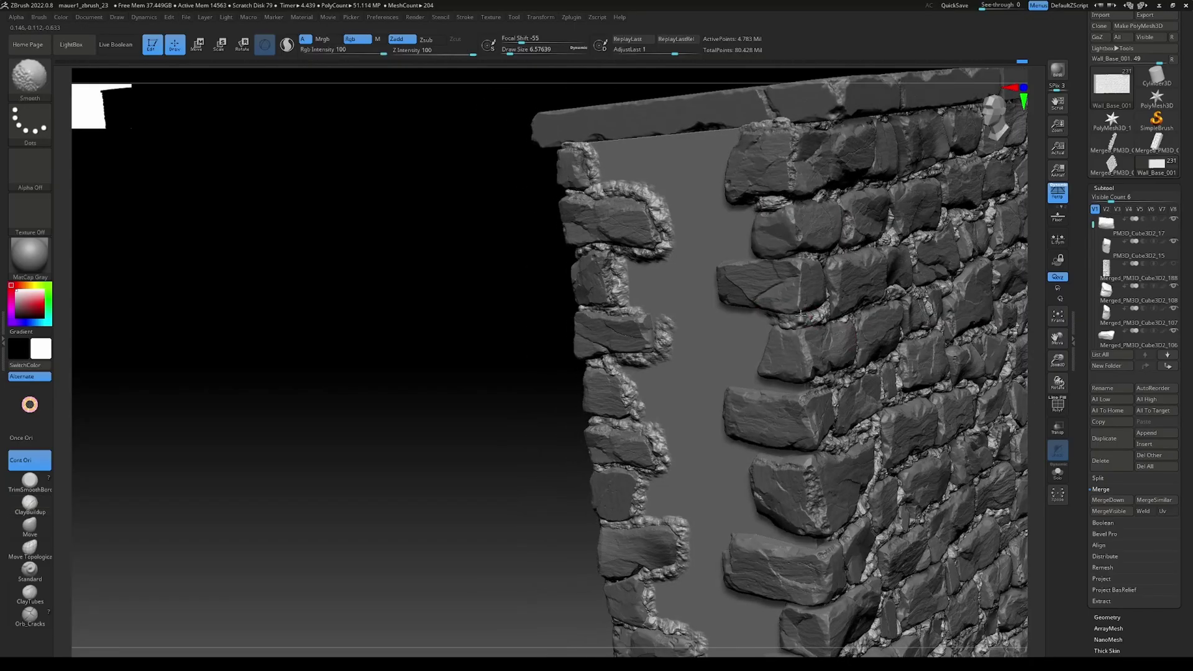
{"action": "key", "text": "shift"}
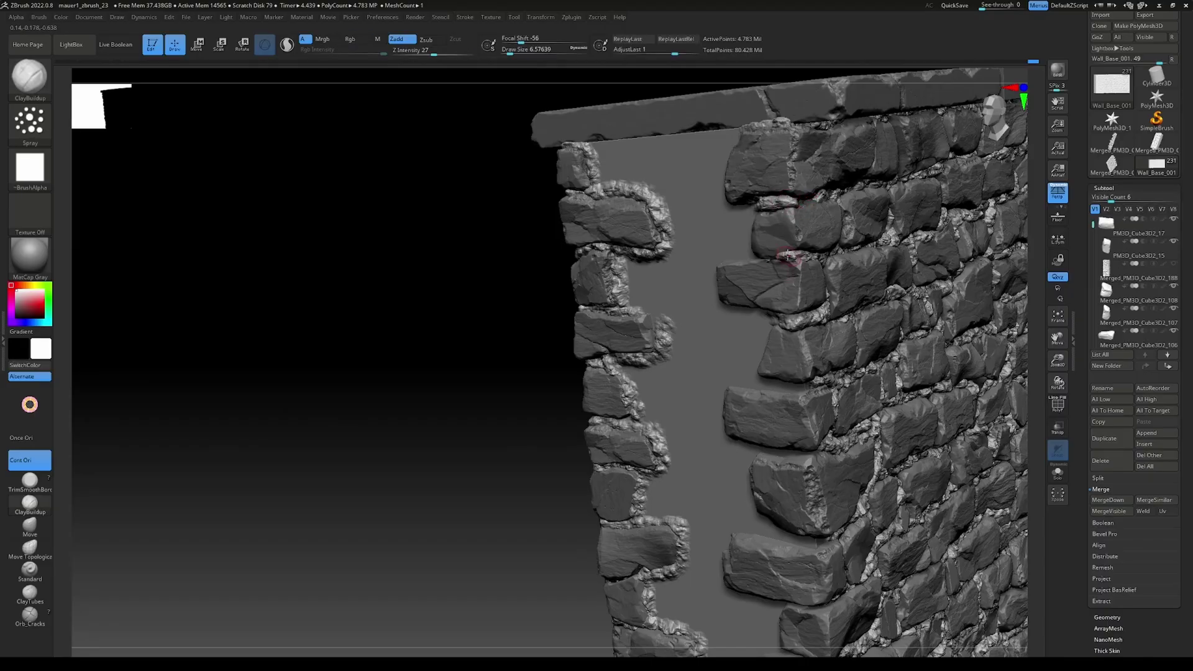
{"action": "key", "text": "shift"}
{"action": "key", "text": "shift"}
{"action": "left_click", "coordinate": [780, 384]}
{"action": "left_click", "coordinate": [807, 386]}
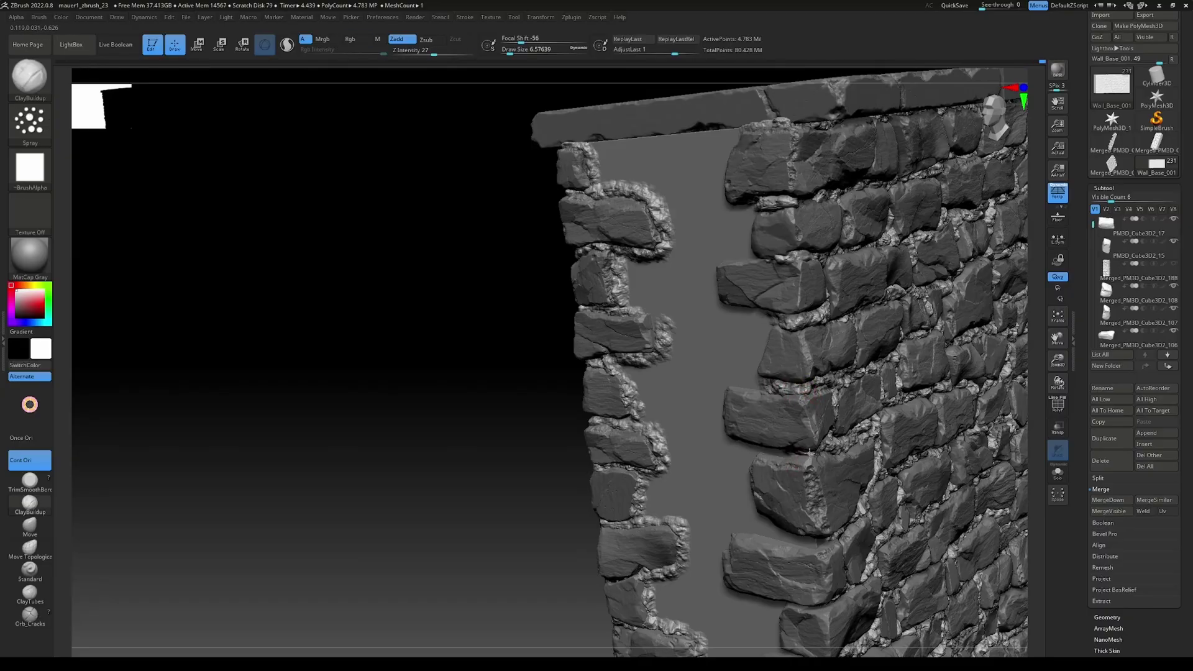
- Continue the mortar down the stone edges in the middle section of the wall end
{"action": "left_click_drag", "start_coordinate": [792, 451], "coordinate": [749, 454]}
{"action": "left_click_drag", "start_coordinate": [487, 504], "coordinate": [572, 500]}
{"action": "mouse_move", "coordinate": [759, 208]}
{"action": "left_mouse_down"}
{"action": "mouse_move", "coordinate": [719, 300]}
{"action": "mouse_move", "coordinate": [750, 313]}
{"action": "mouse_move", "coordinate": [725, 307]}
{"action": "mouse_move", "coordinate": [767, 348]}
{"action": "mouse_move", "coordinate": [754, 382]}
{"action": "mouse_move", "coordinate": [724, 395]}
{"action": "mouse_move", "coordinate": [744, 491]}
{"action": "mouse_move", "coordinate": [798, 544]}
{"action": "left_mouse_up"}
{"action": "mouse_move", "coordinate": [913, 522]}
{"action": "left_mouse_down", "text": "alt"}
{"action": "mouse_move", "coordinate": [918, 437]}
{"action": "mouse_move", "coordinate": [892, 410]}
{"action": "mouse_move", "coordinate": [878, 474]}
{"action": "mouse_move", "coordinate": [944, 477]}
{"action": "left_mouse_up", "text": "alt"}
{"action": "left_click_drag", "start_coordinate": [944, 477], "coordinate": [876, 473]}
{"action": "left_click_drag", "start_coordinate": [756, 377], "coordinate": [749, 383], "text": "shift"}
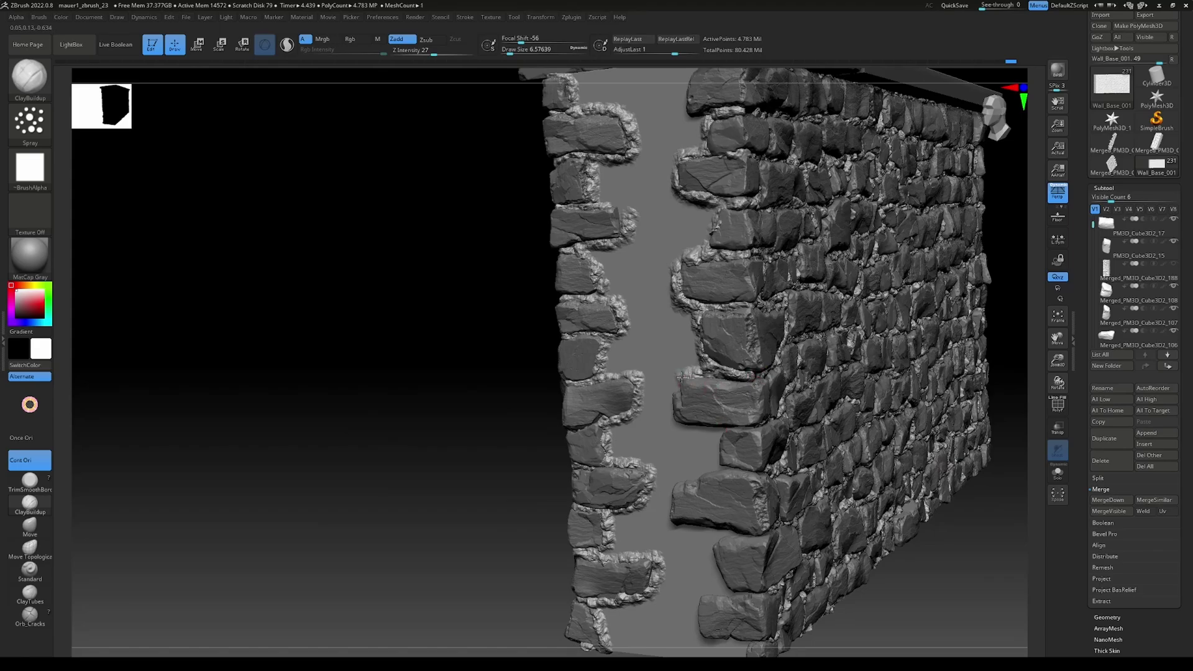
- Fill the joints and outline the lowest stones of the wall end with mortar down to the wall's base
{"action": "mouse_move", "coordinate": [691, 426]}
{"action": "left_mouse_down"}
{"action": "mouse_move", "coordinate": [727, 428]}
{"action": "mouse_move", "coordinate": [731, 458]}
{"action": "mouse_move", "coordinate": [753, 474]}
{"action": "mouse_move", "coordinate": [671, 518]}
{"action": "mouse_move", "coordinate": [748, 536]}
{"action": "mouse_move", "coordinate": [748, 591]}
{"action": "left_mouse_up"}
{"action": "right_click_drag", "start_coordinate": [733, 584], "coordinate": [668, 459], "text": "ctrl"}
{"action": "right_click_drag", "start_coordinate": [628, 627], "coordinate": [623, 565], "text": "alt"}
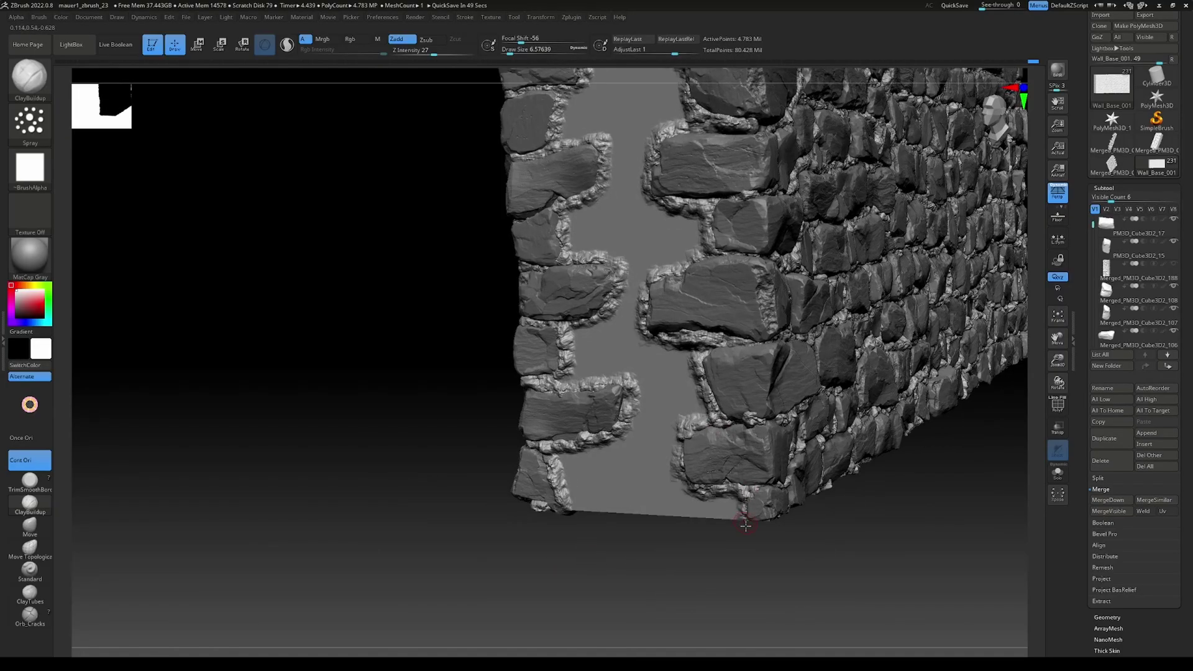
{"action": "left_click_drag", "start_coordinate": [734, 577], "coordinate": [721, 574]}
{"action": "mouse_move", "coordinate": [617, 573]}
{"action": "left_mouse_down"}
{"action": "mouse_move", "coordinate": [649, 575]}
{"action": "mouse_move", "coordinate": [691, 448]}
{"action": "left_mouse_up"}
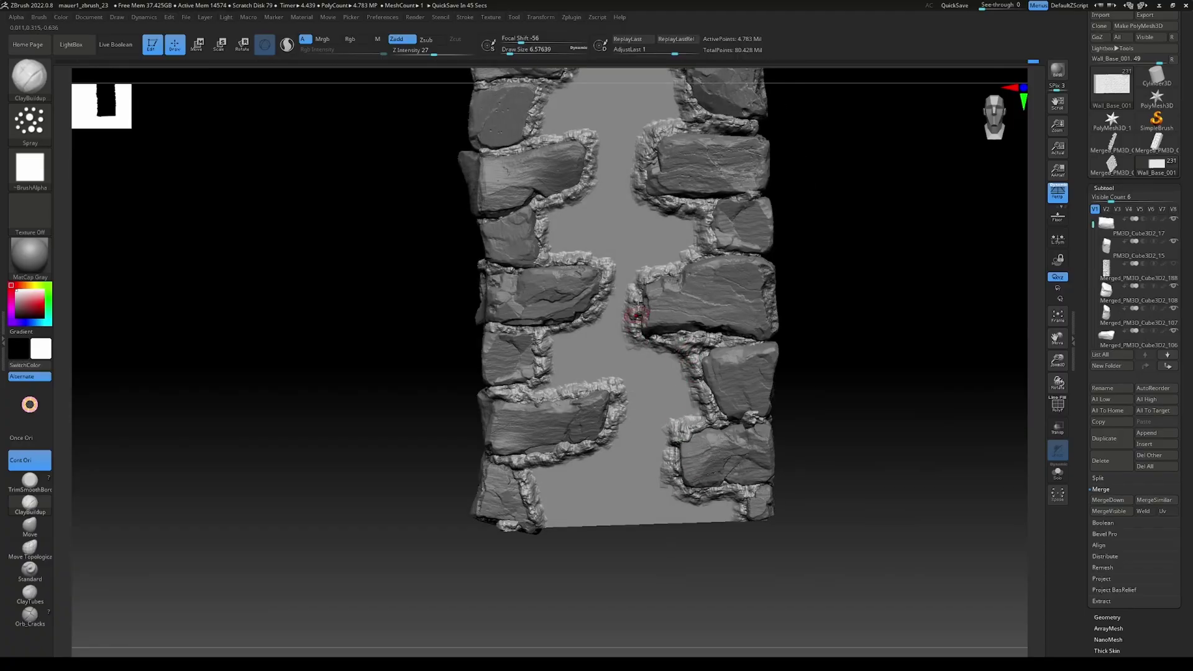
- Spray mortar along the joints of the untreated corner stones on the wall's opposite end
{"action": "left_click_drag", "start_coordinate": [606, 580], "coordinate": [755, 601]}
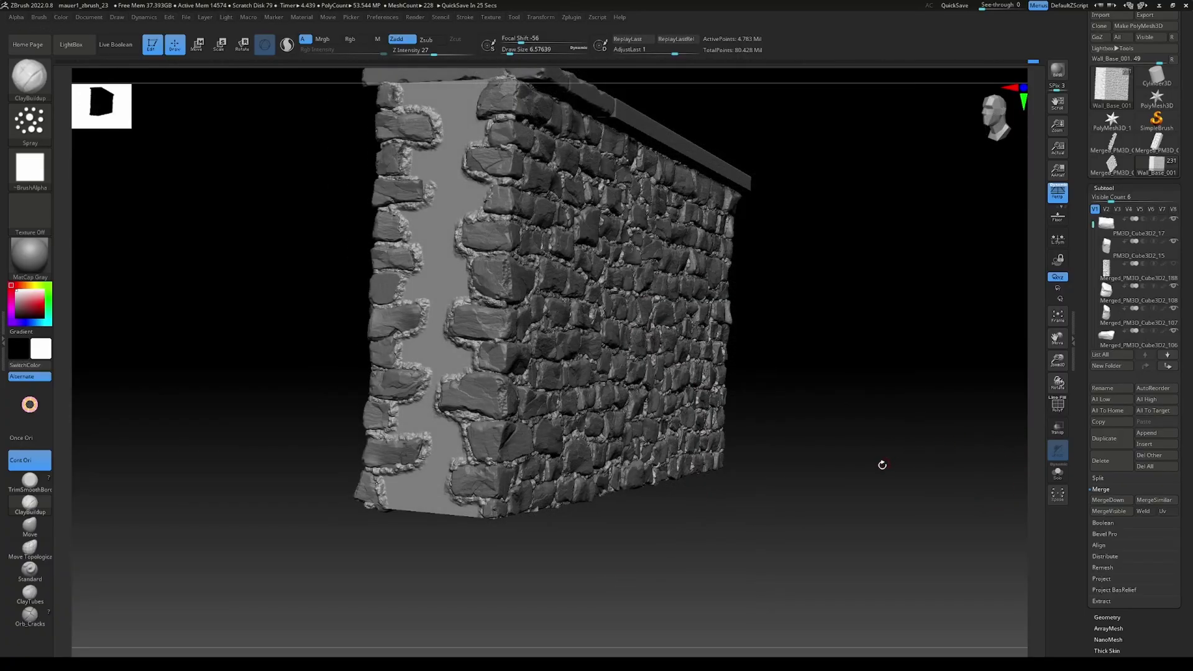
{"action": "left_click_drag", "start_coordinate": [882, 464], "coordinate": [854, 551]}
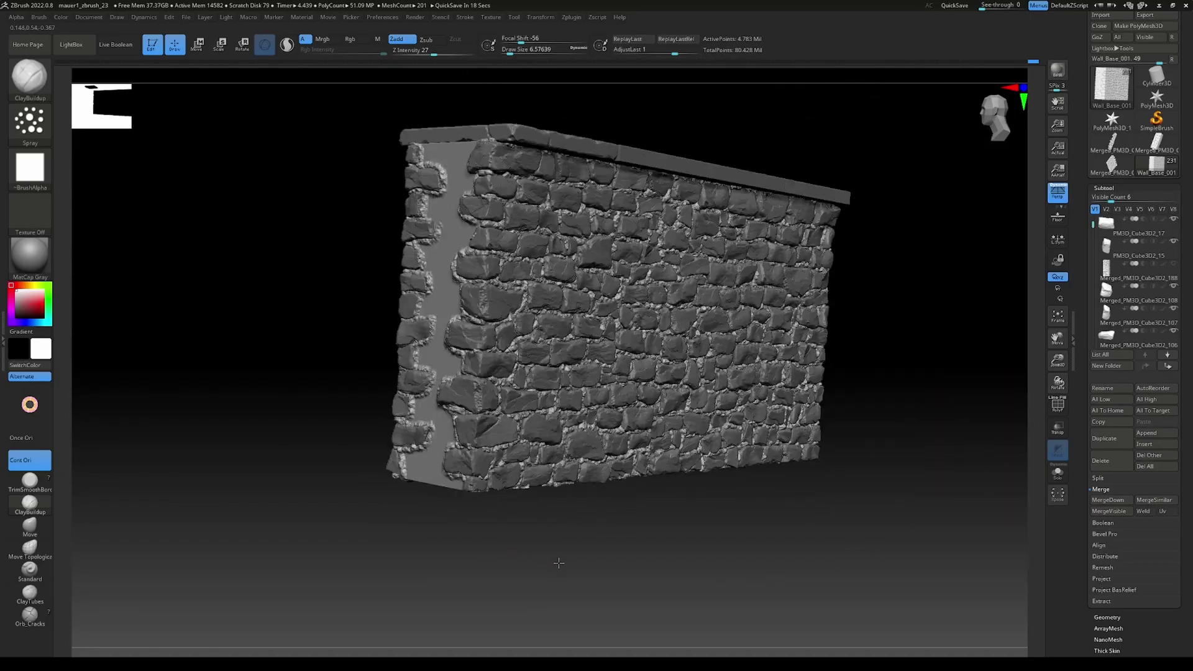
{"action": "left_click_drag", "start_coordinate": [559, 567], "coordinate": [790, 512]}
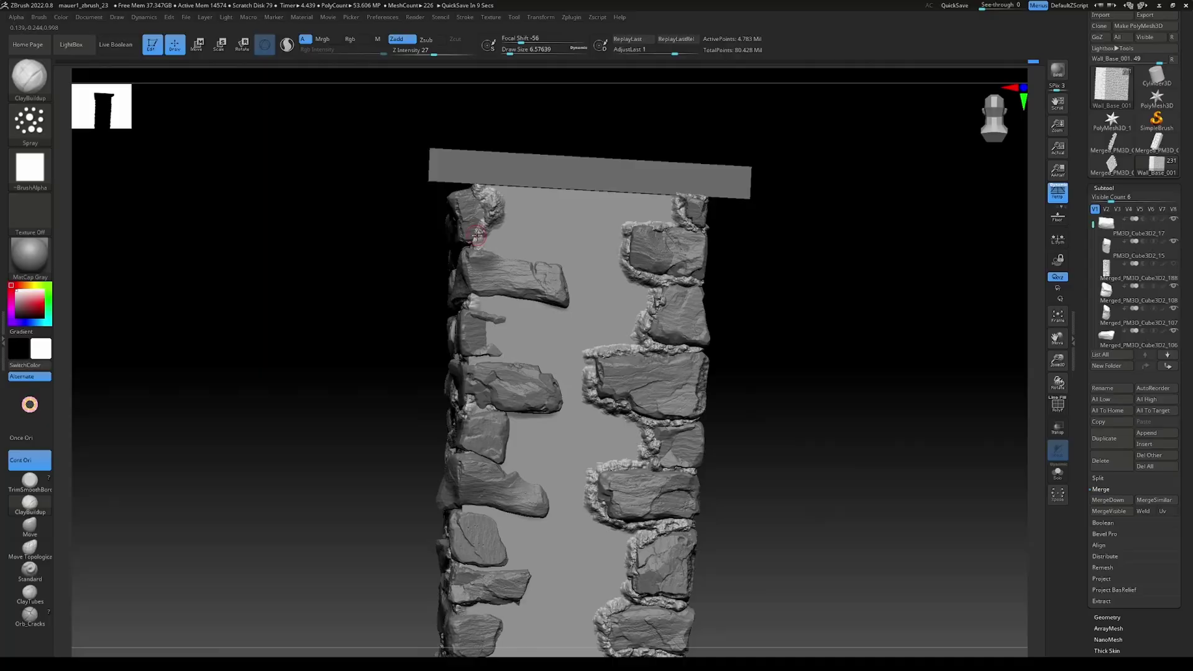
{"action": "mouse_move", "coordinate": [479, 226]}
{"action": "left_mouse_down"}
{"action": "mouse_move", "coordinate": [559, 233]}
{"action": "mouse_move", "coordinate": [572, 284]}
{"action": "mouse_move", "coordinate": [492, 319]}
{"action": "mouse_move", "coordinate": [550, 367]}
{"action": "mouse_move", "coordinate": [475, 412]}
{"action": "left_mouse_up"}
{"action": "left_click_drag", "start_coordinate": [492, 457], "coordinate": [530, 513]}
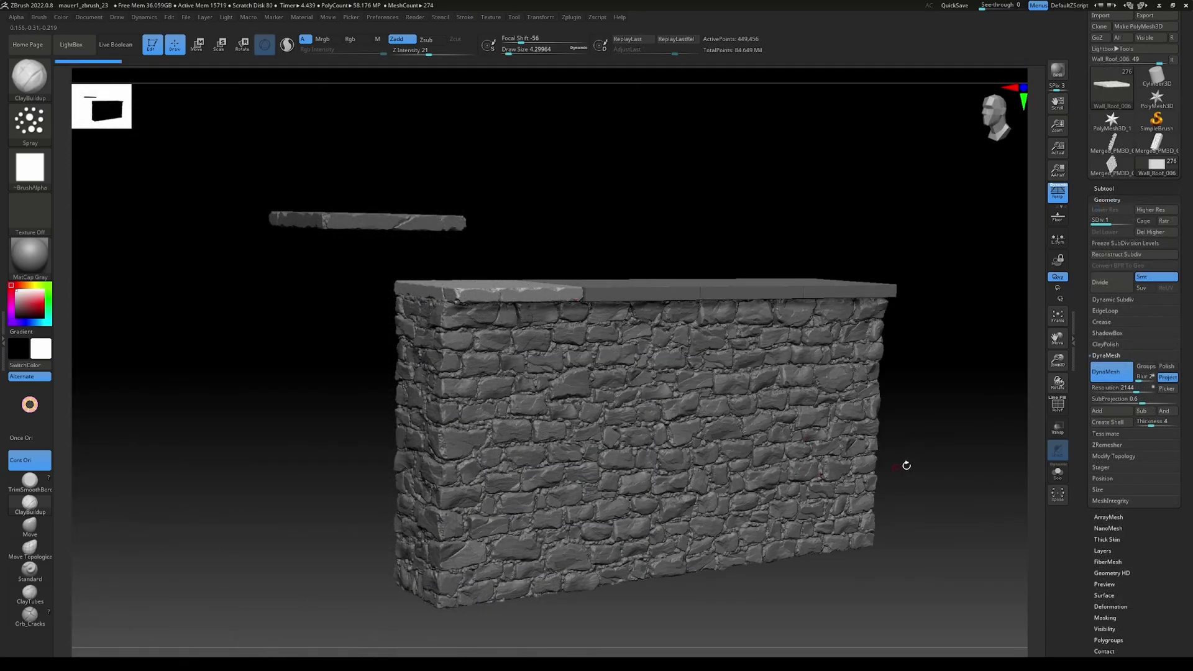
- Examine the stone wall and its roof slabs from both sides, from the end and from above
{"action": "mouse_move", "coordinate": [906, 465]}
{"action": "left_mouse_down", "text": "alt"}
{"action": "mouse_move", "coordinate": [926, 441]}
{"action": "mouse_move", "coordinate": [917, 448]}
{"action": "left_mouse_up", "text": "alt"}
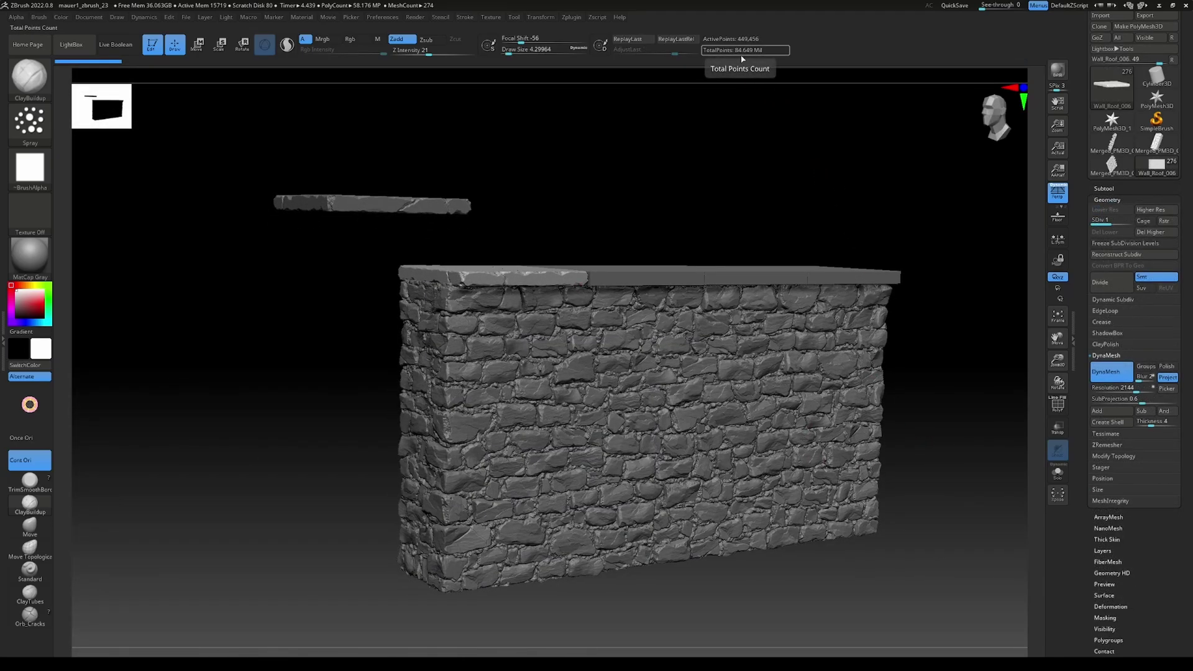
{"action": "left_click_drag", "start_coordinate": [781, 188], "coordinate": [540, 223]}
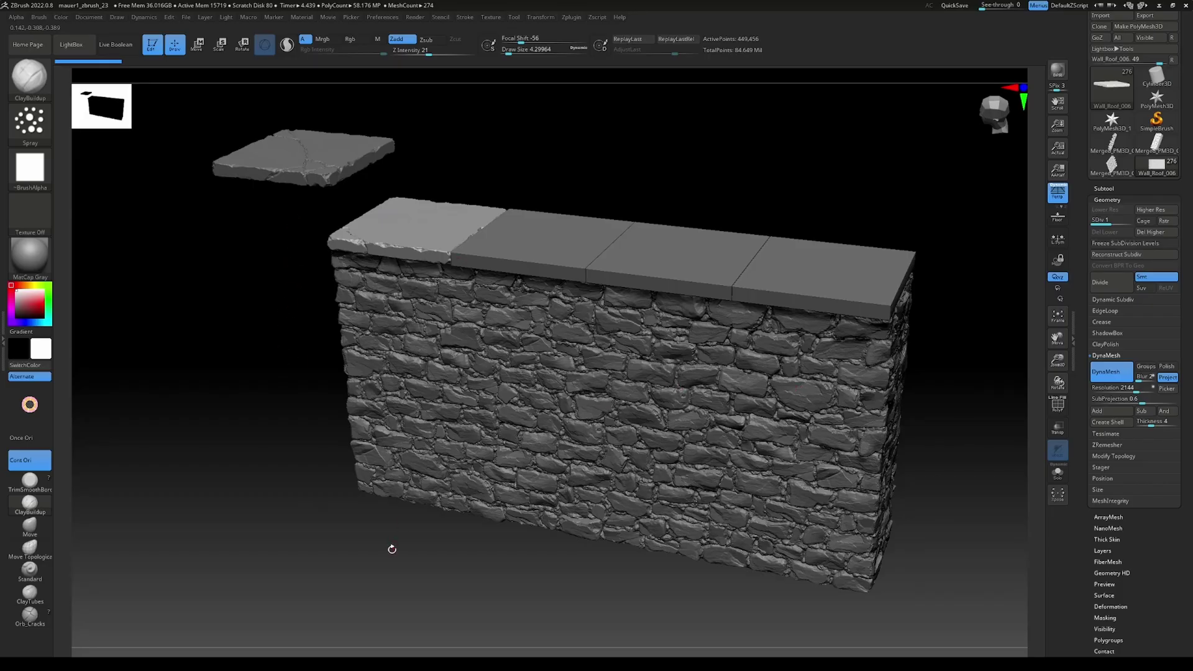
{"action": "left_click_drag", "start_coordinate": [391, 549], "coordinate": [410, 533]}
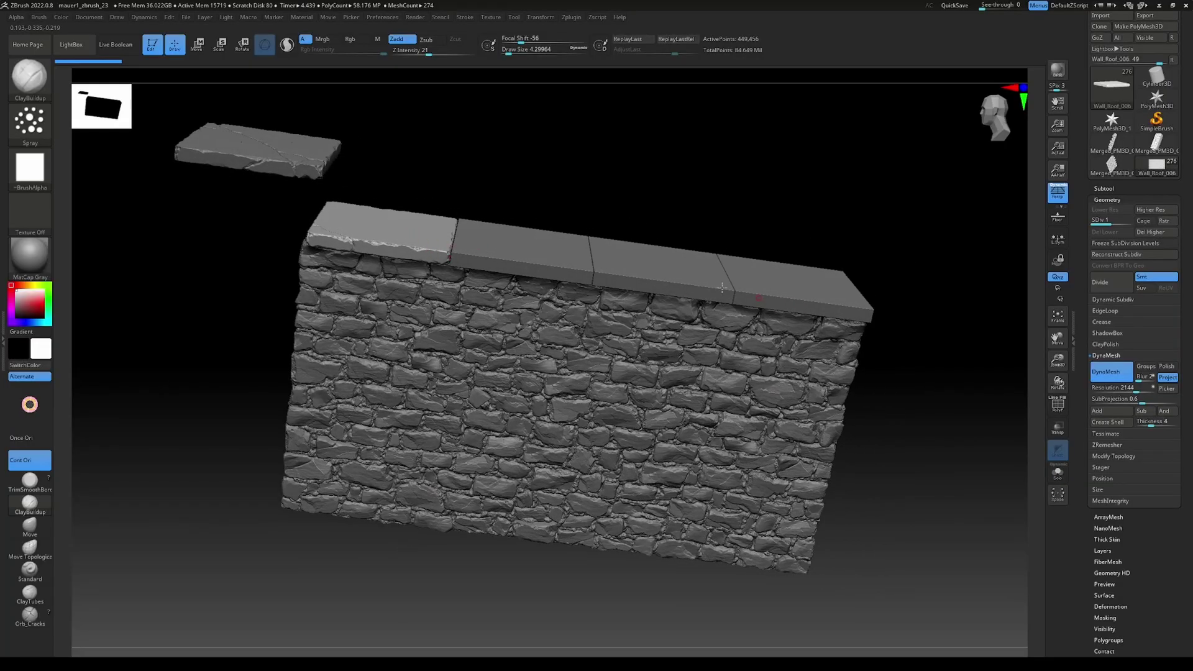
{"action": "left_click_drag", "start_coordinate": [921, 443], "coordinate": [482, 570]}
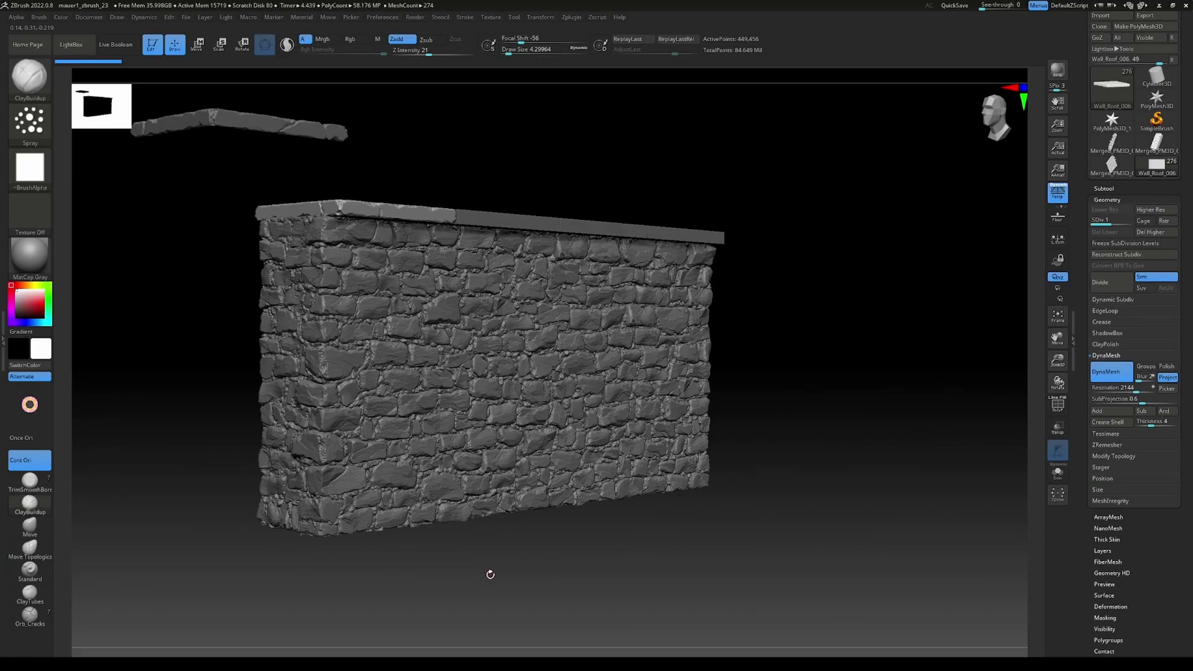
{"action": "left_click_drag", "start_coordinate": [487, 578], "coordinate": [301, 263], "text": "alt"}
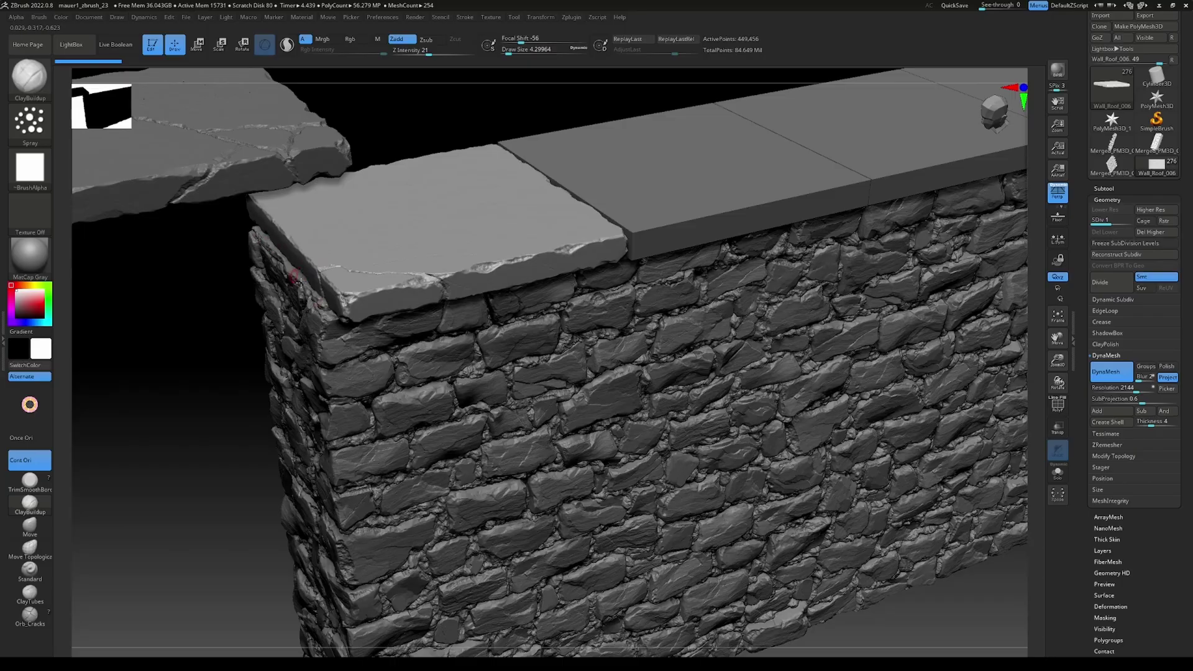
{"action": "left_click_drag", "start_coordinate": [193, 325], "coordinate": [379, 311], "text": "alt"}
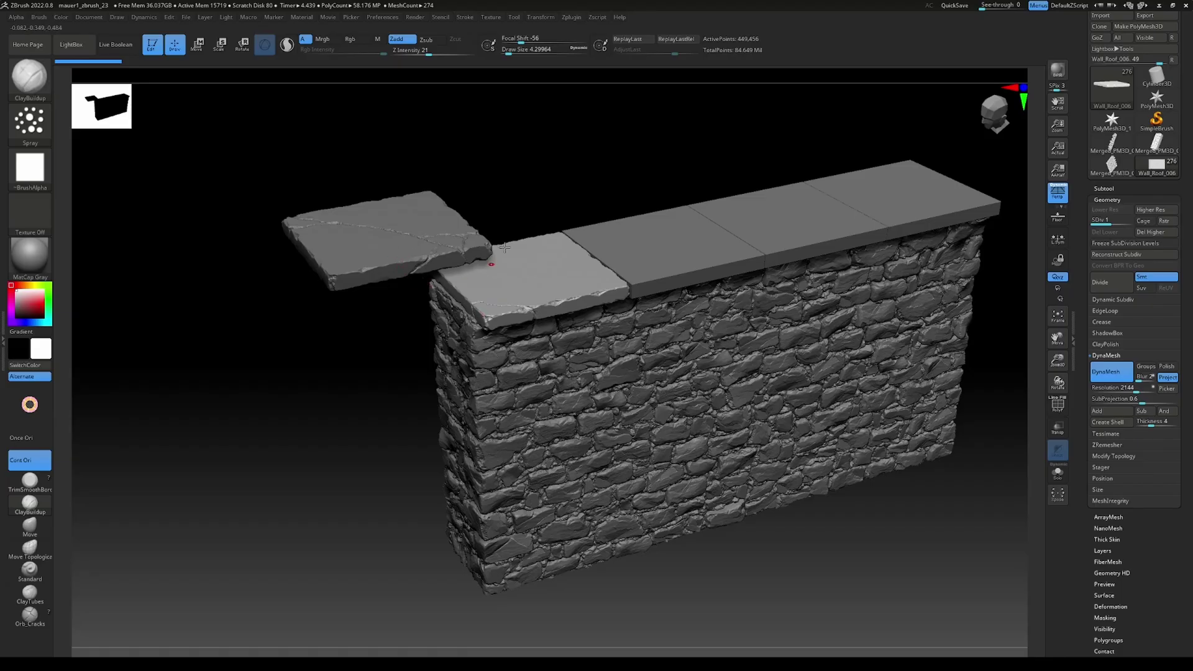
{"action": "left_click_drag", "start_coordinate": [509, 238], "coordinate": [528, 197]}
- Delete the three plain roof slabs on top of the wall, keeping the sculpted slab
{"action": "left_click", "coordinate": [728, 231], "text": "alt"}
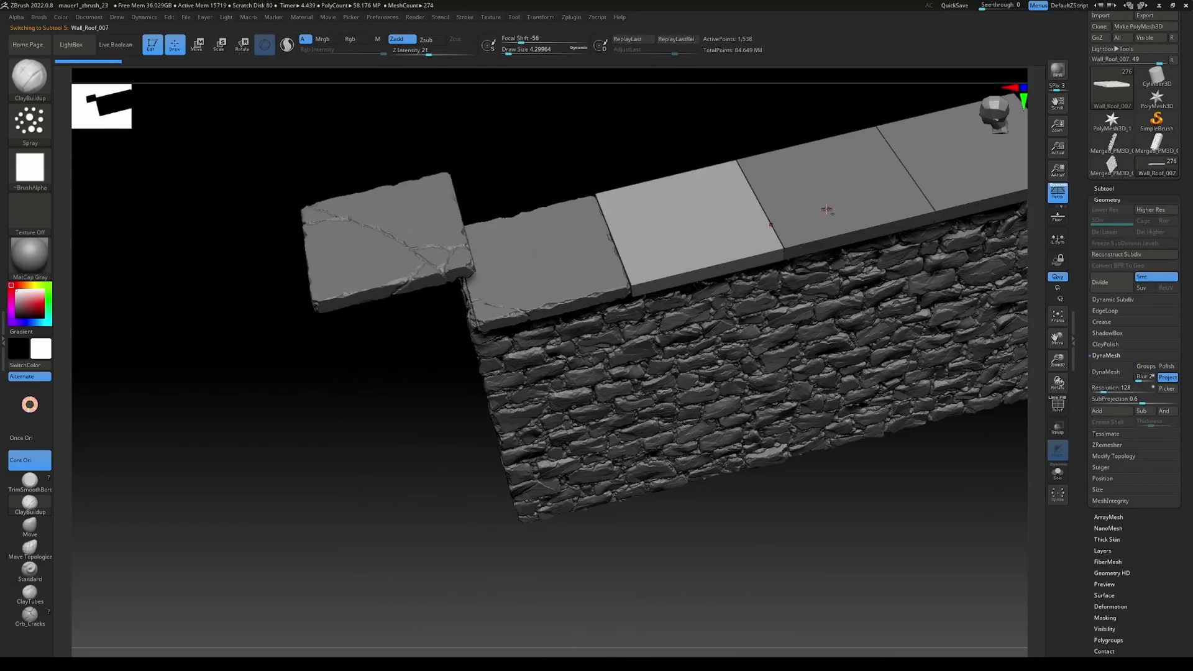
{"action": "left_click", "coordinate": [1103, 189]}
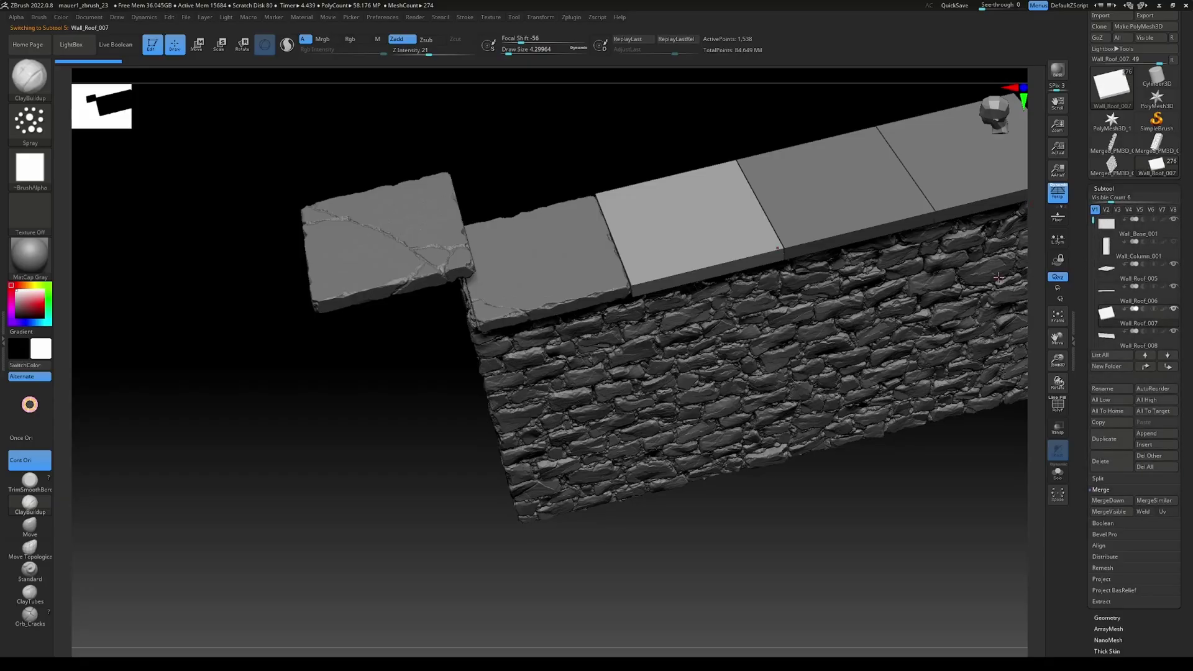
{"action": "left_click", "coordinate": [1110, 440]}
{"action": "left_click", "coordinate": [1026, 479]}
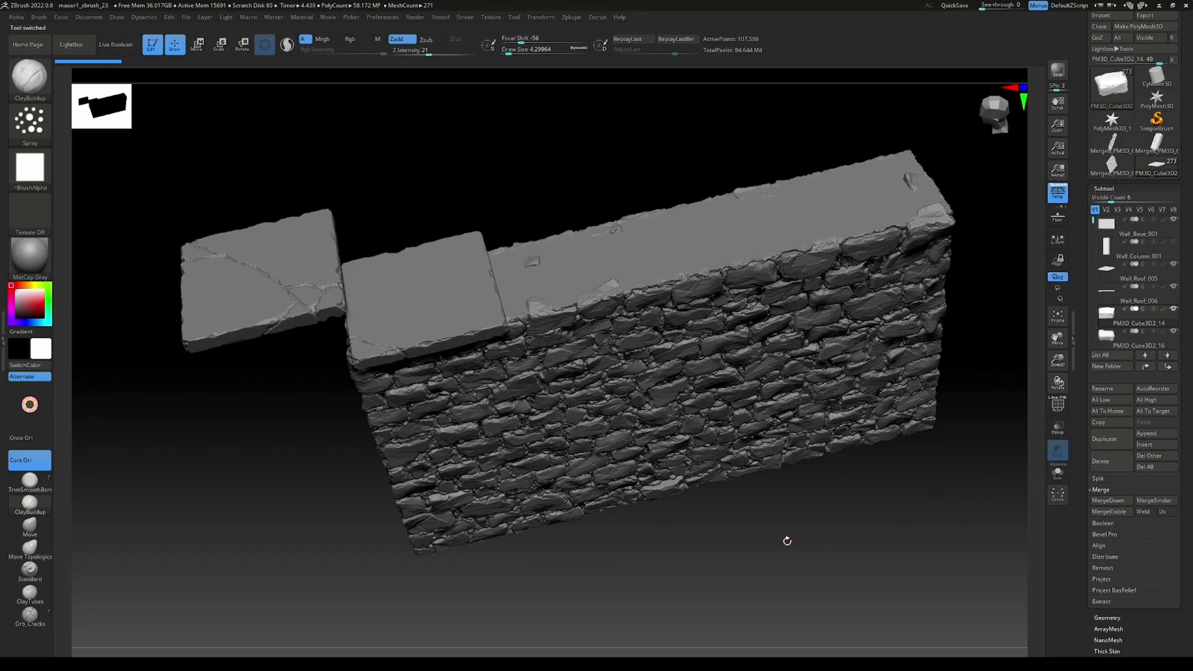
- Unhide the pillar's core mesh and its merged stones
{"action": "left_click", "coordinate": [1153, 251]}
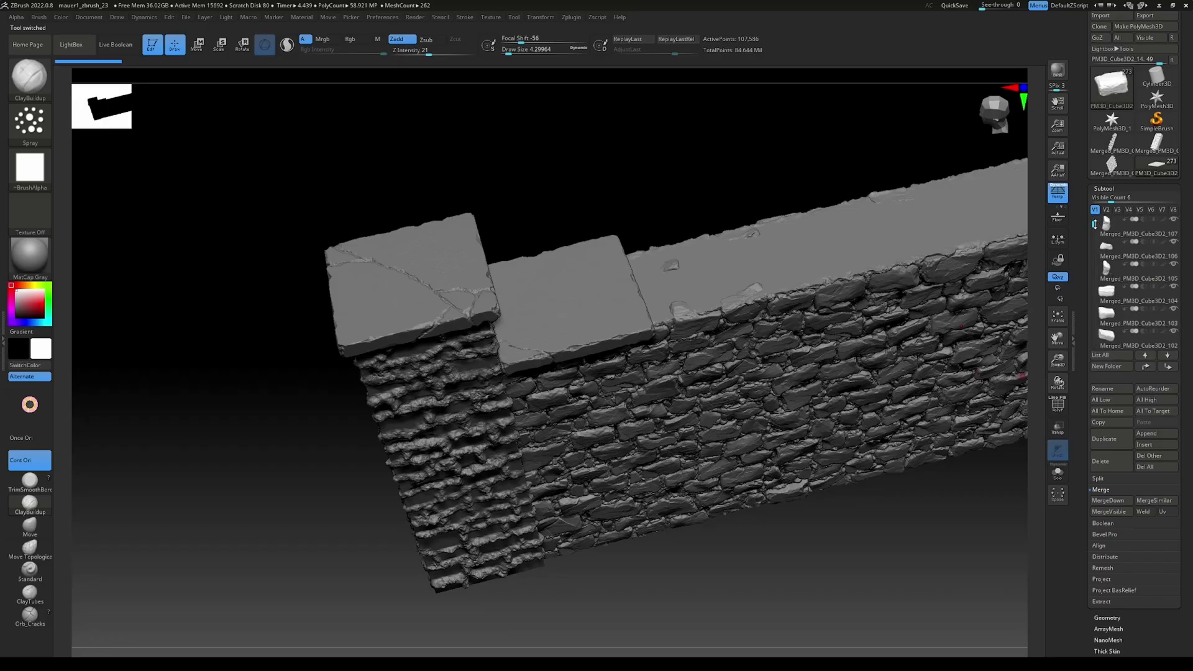
{"action": "left_click_drag", "start_coordinate": [1095, 224], "coordinate": [1095, 221]}
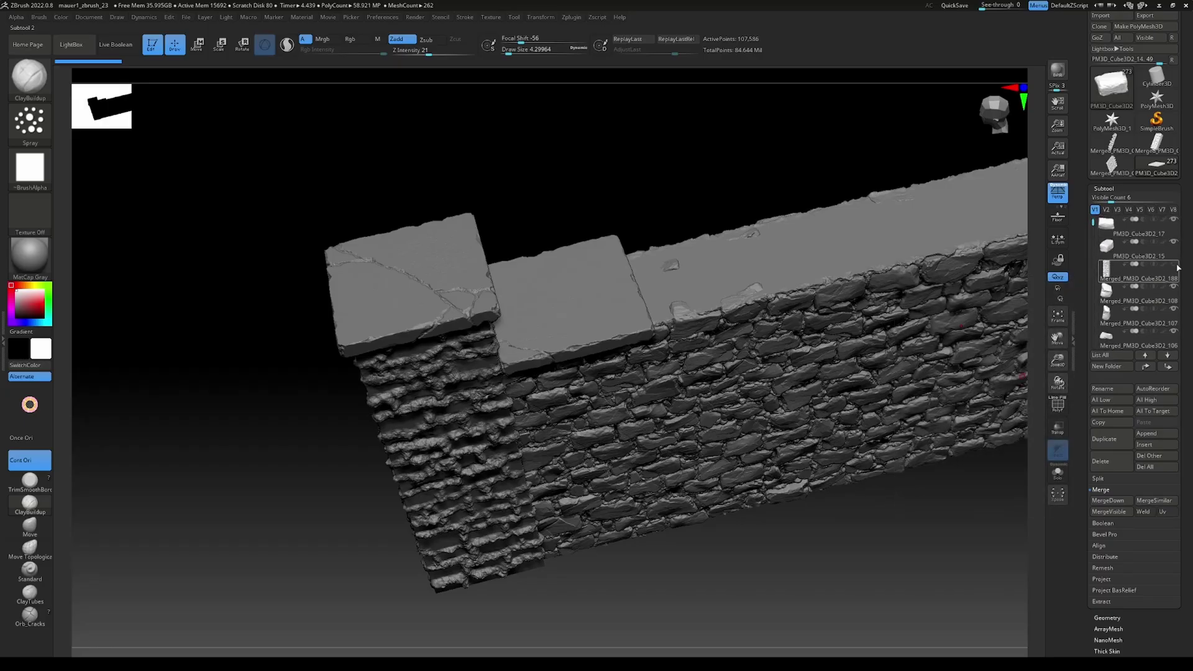
{"action": "left_click_drag", "start_coordinate": [714, 528], "coordinate": [693, 428]}
- Centre the gizmo on the wall's sculpted roof slab and scale the slab up slightly
{"action": "left_click", "coordinate": [702, 298], "text": "alt"}
{"action": "key", "text": "r"}
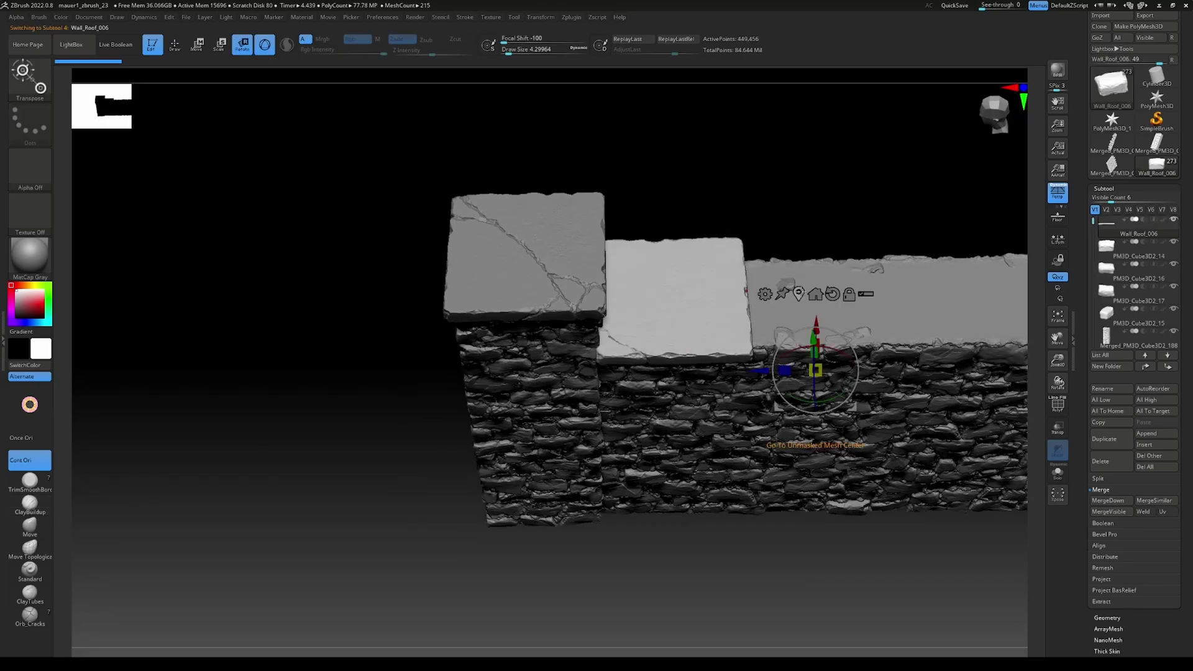
{"action": "left_click", "coordinate": [815, 294]}
{"action": "left_click_drag", "start_coordinate": [680, 299], "coordinate": [681, 299]}
- Select the pillar's cap slab and scale it up slightly around its centre
{"action": "left_click", "coordinate": [541, 240], "text": "alt"}
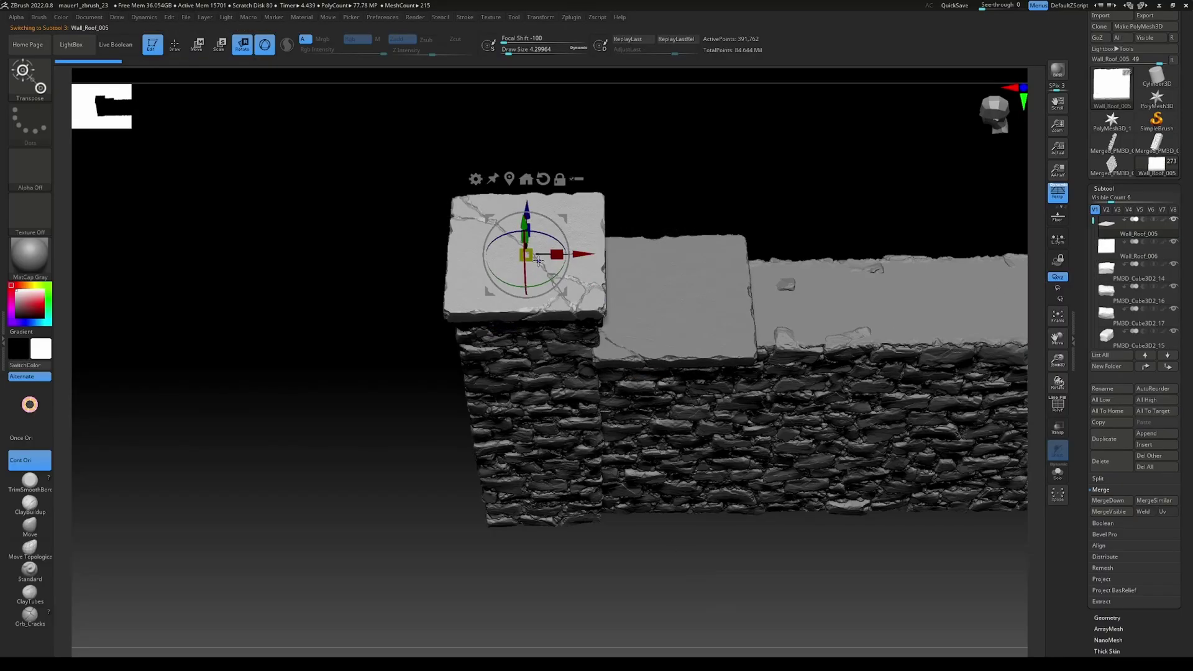
{"action": "left_click", "coordinate": [532, 257]}
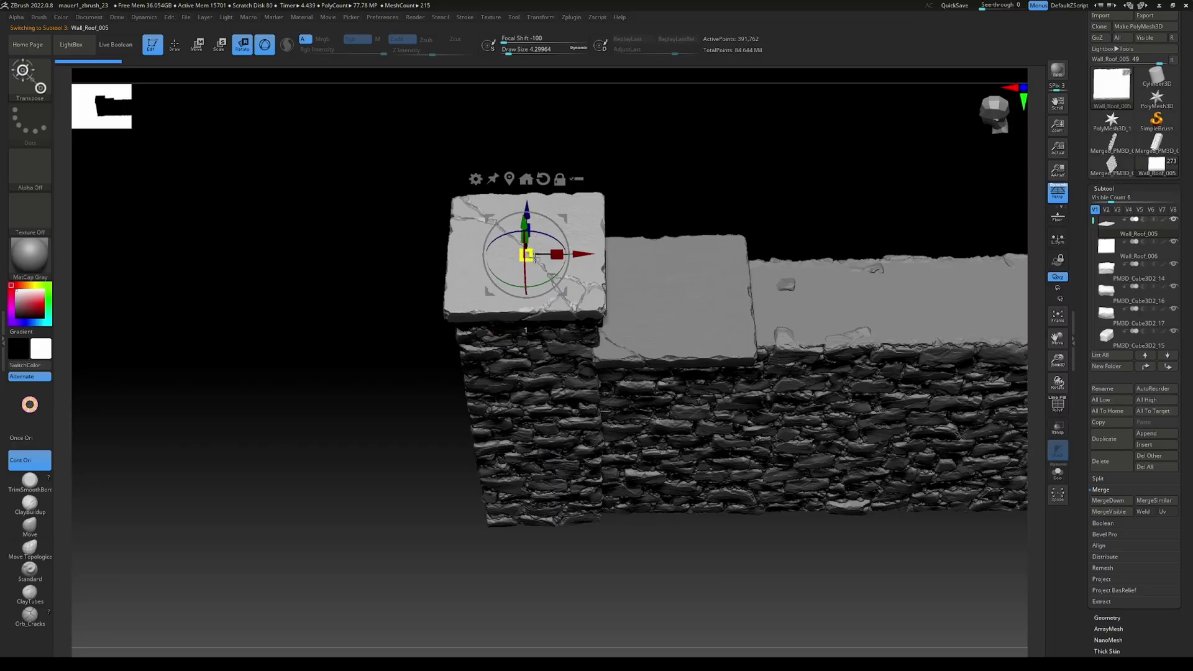
{"action": "left_click_drag", "start_coordinate": [535, 258], "coordinate": [538, 256]}
{"action": "left_click_drag", "start_coordinate": [666, 157], "coordinate": [665, 107]}
{"action": "left_click_drag", "start_coordinate": [687, 230], "coordinate": [849, 258], "text": "alt"}
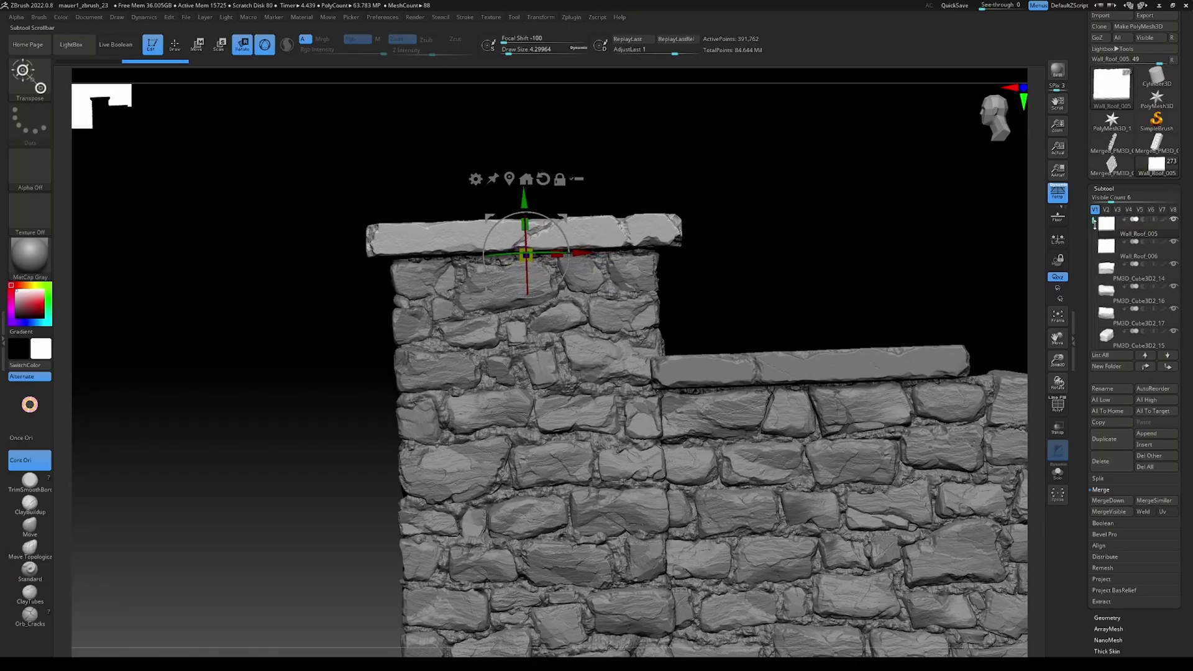
- Hide the pillar's core mesh and its merged stones to expose the wall end and the cap slab's underside
{"action": "left_click_drag", "start_coordinate": [1093, 221], "coordinate": [1093, 225]}
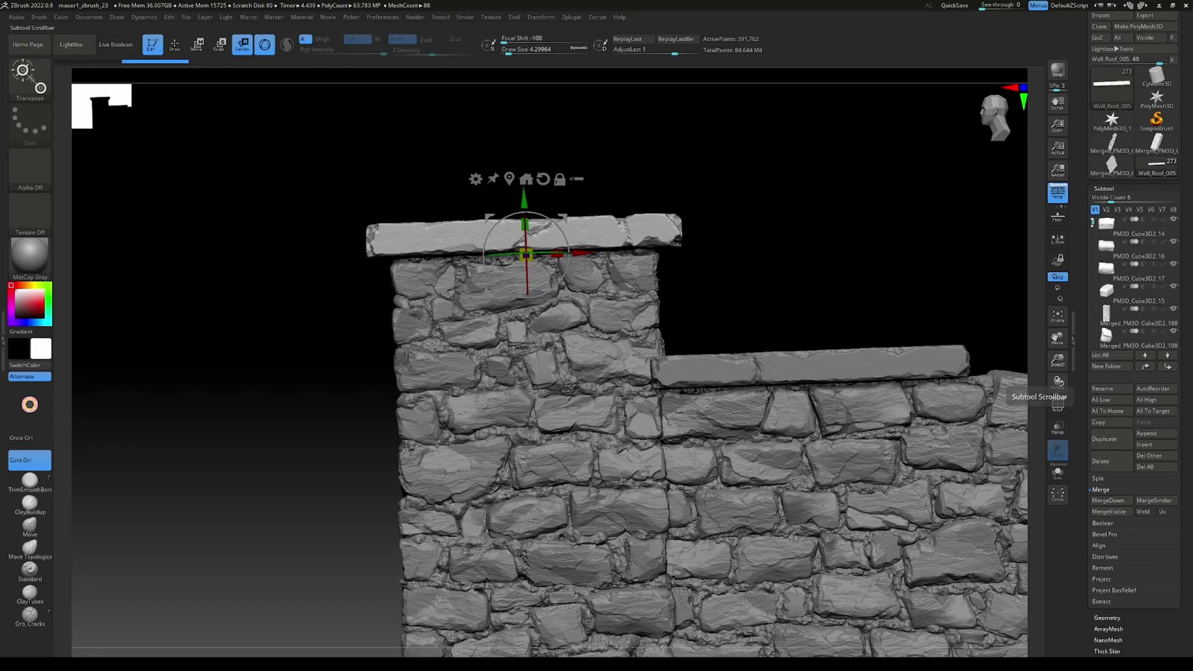
{"action": "scroll", "coordinate": [1130, 261], "scroll_direction": "up", "scroll_amount": 4}
{"action": "left_click", "coordinate": [1173, 242]}
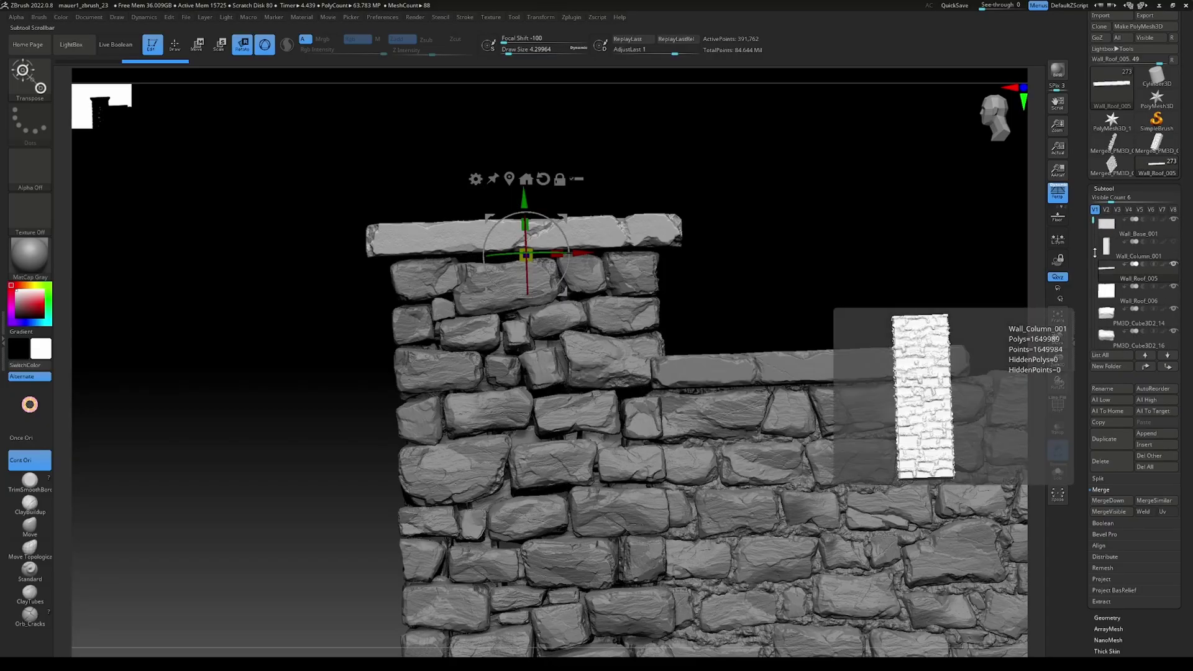
{"action": "scroll", "coordinate": [1130, 280], "scroll_direction": "down", "scroll_amount": 3}
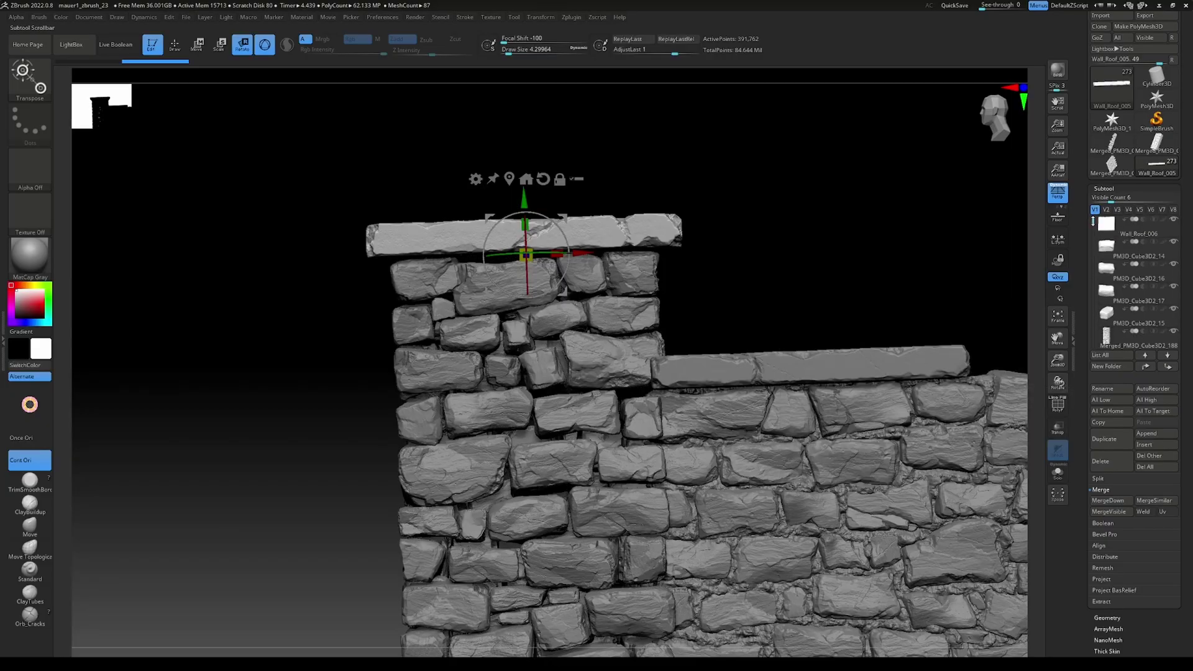
{"action": "left_click", "coordinate": [1173, 331]}
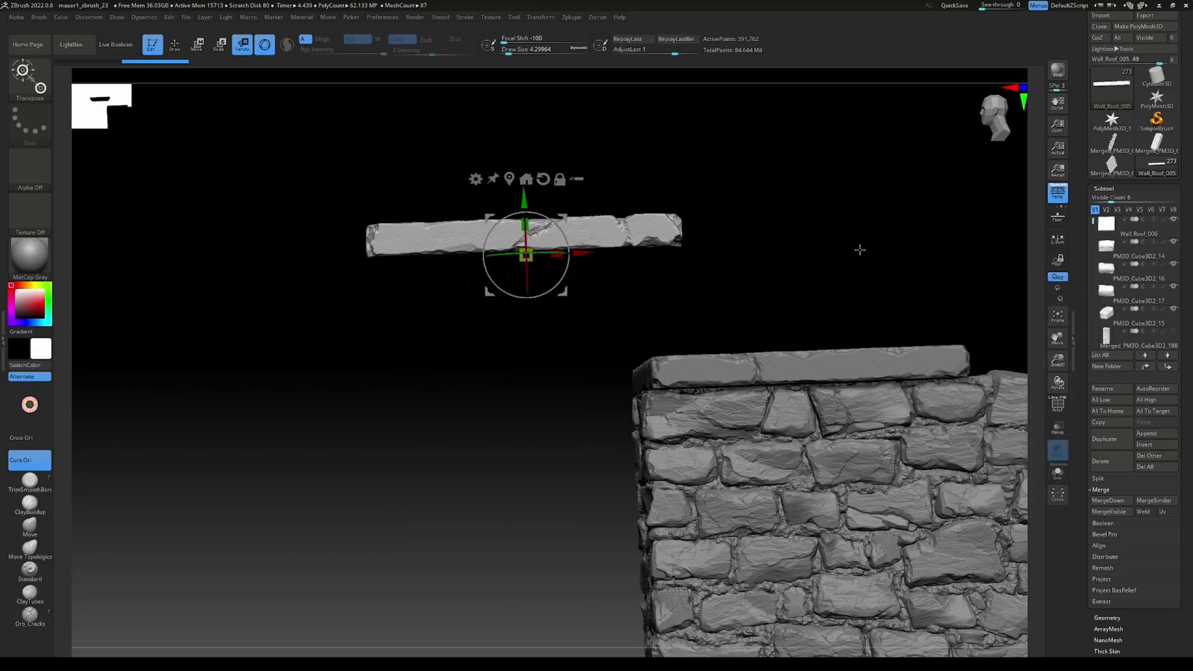
- Select the cap slab on the wall and try a slight scale adjustment along its X axis
{"action": "left_click_drag", "start_coordinate": [859, 250], "coordinate": [790, 403]}
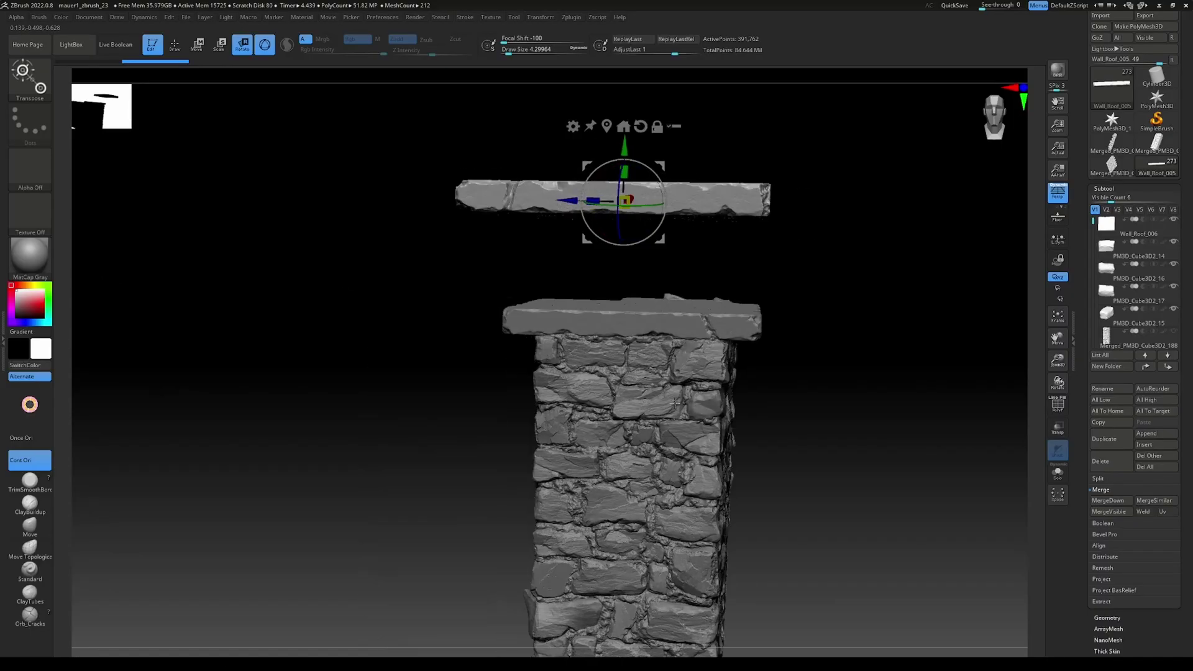
{"action": "left_click_drag", "start_coordinate": [710, 404], "coordinate": [646, 394]}
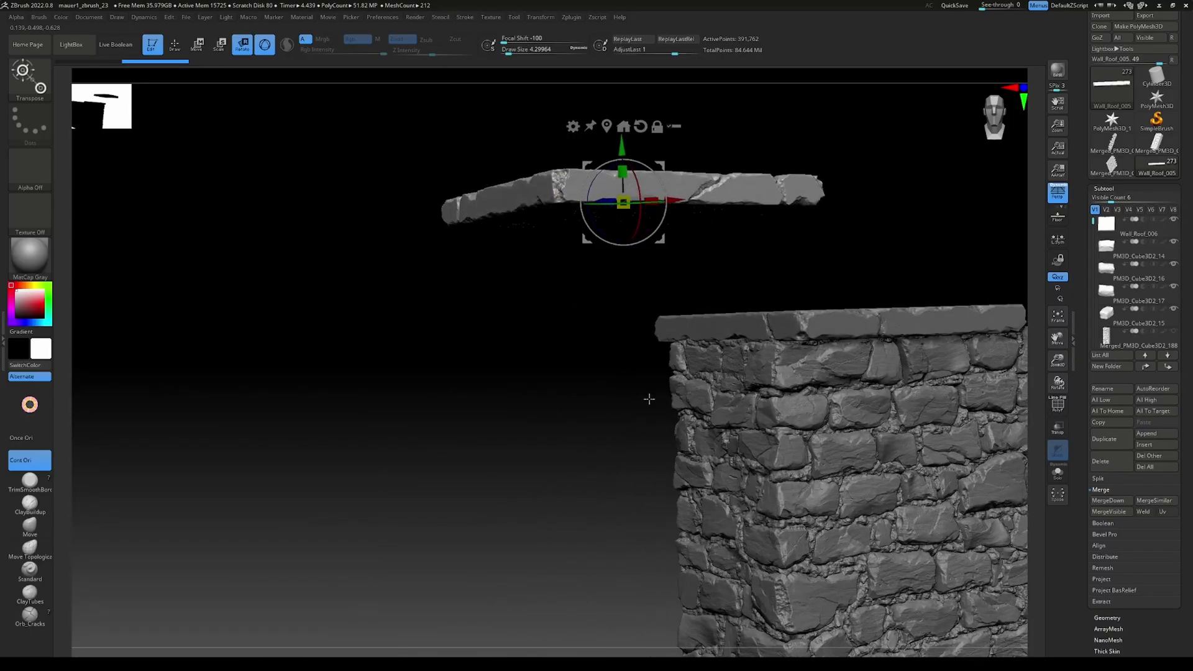
{"action": "left_click_drag", "start_coordinate": [559, 394], "coordinate": [431, 409]}
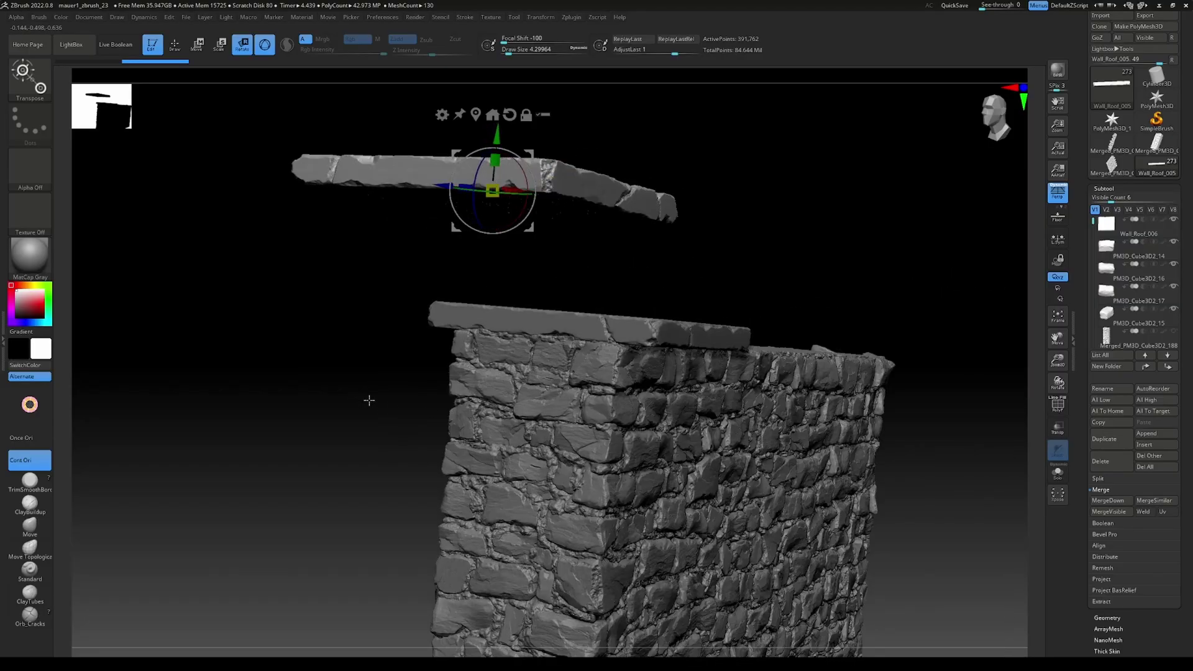
{"action": "left_click_drag", "start_coordinate": [370, 401], "coordinate": [503, 238]}
{"action": "left_click_drag", "start_coordinate": [515, 394], "coordinate": [648, 329]}
{"action": "left_click", "coordinate": [612, 345], "text": "alt"}
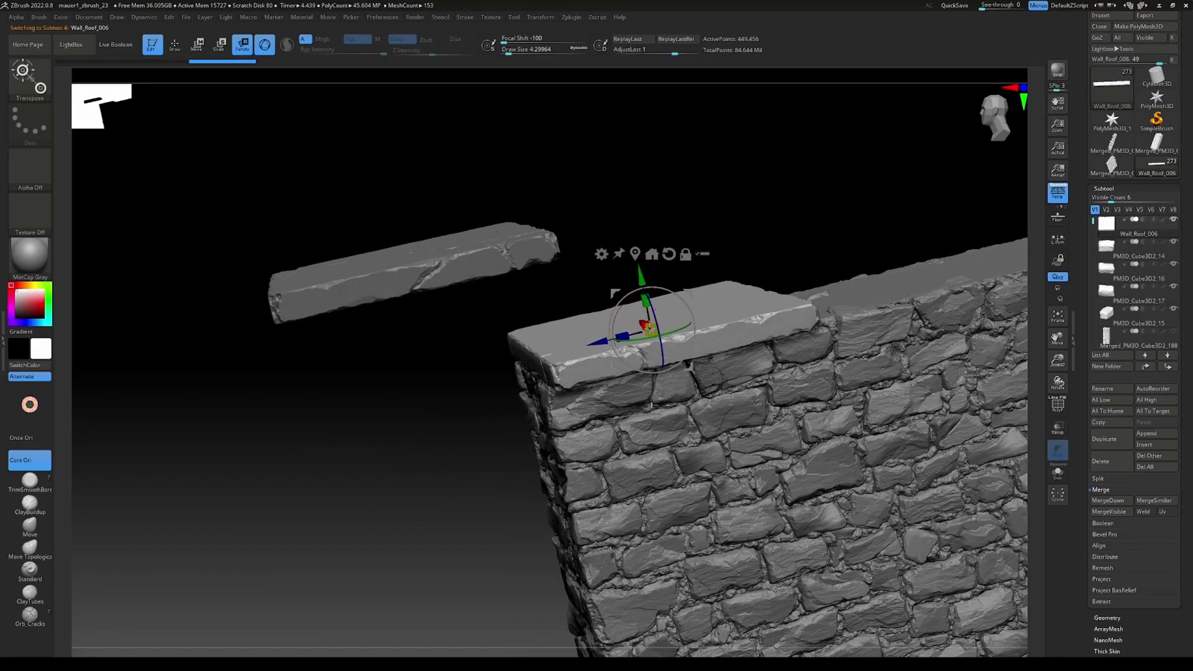
{"action": "left_click_drag", "start_coordinate": [632, 333], "coordinate": [632, 333]}
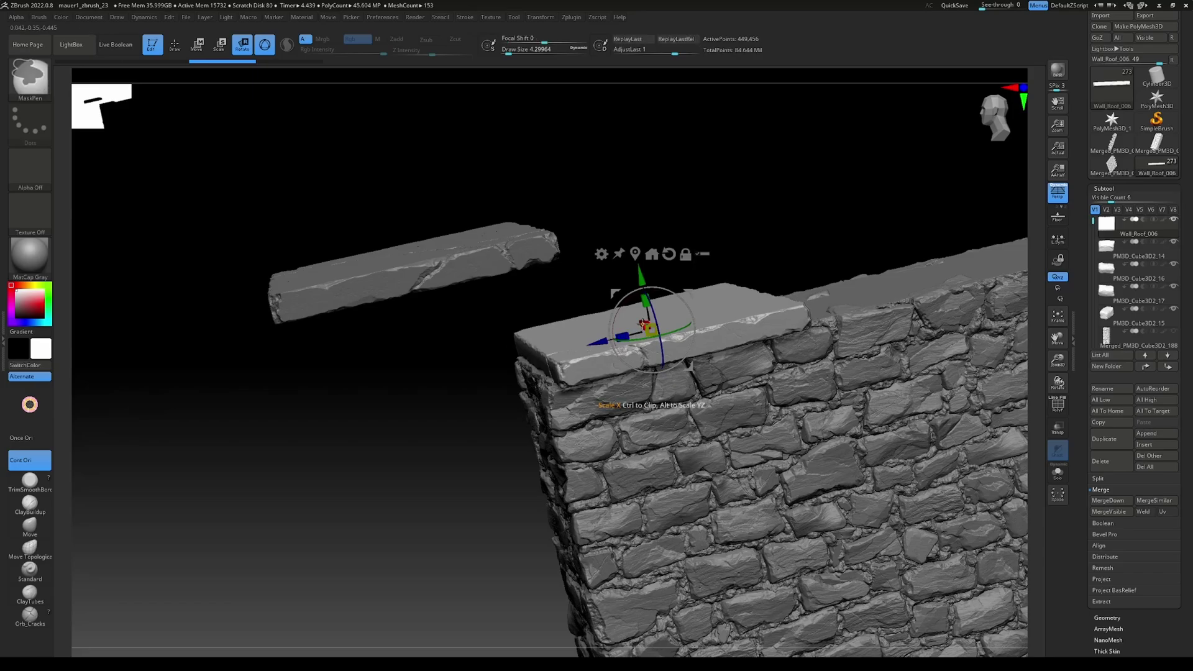
- Select the floating cracked roof slab and adjust its overall scale slightly around its centre
{"action": "left_click_drag", "start_coordinate": [434, 413], "coordinate": [423, 353]}
{"action": "left_click", "coordinate": [431, 271], "text": "alt"}
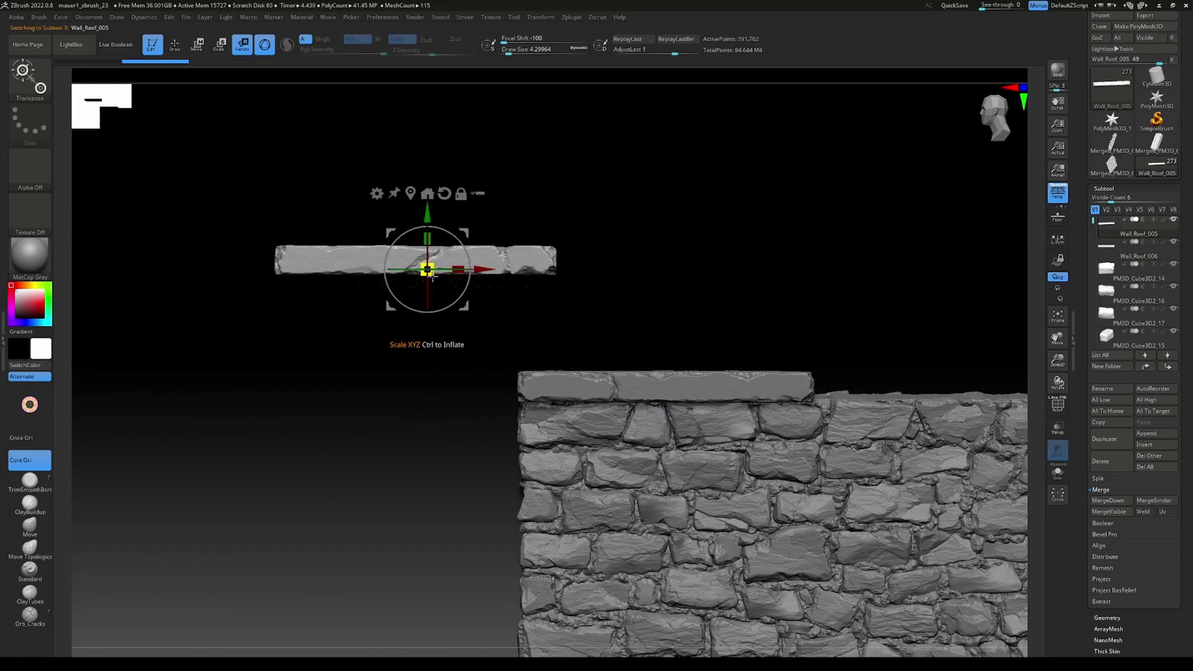
{"action": "left_click_drag", "start_coordinate": [435, 281], "coordinate": [442, 290]}
{"action": "mouse_move", "coordinate": [547, 335]}
{"action": "left_mouse_down"}
{"action": "mouse_move", "coordinate": [662, 502]}
{"action": "mouse_move", "coordinate": [609, 509]}
{"action": "mouse_move", "coordinate": [625, 510]}
{"action": "mouse_move", "coordinate": [641, 467]}
{"action": "mouse_move", "coordinate": [710, 458]}
{"action": "mouse_move", "coordinate": [740, 381]}
{"action": "mouse_move", "coordinate": [721, 450]}
{"action": "mouse_move", "coordinate": [431, 418]}
{"action": "left_mouse_up"}
{"action": "key", "text": "ctrl"}
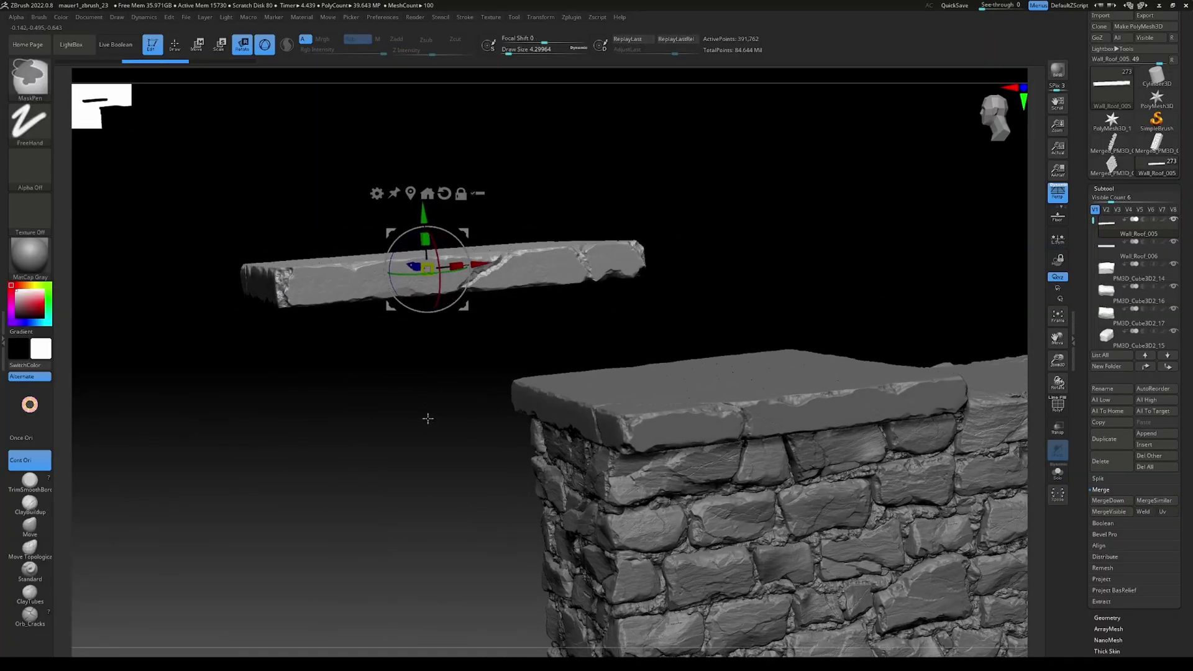
- Undo the last two changes to the wall's cap slab
{"action": "left_click", "coordinate": [602, 407], "text": "alt"}
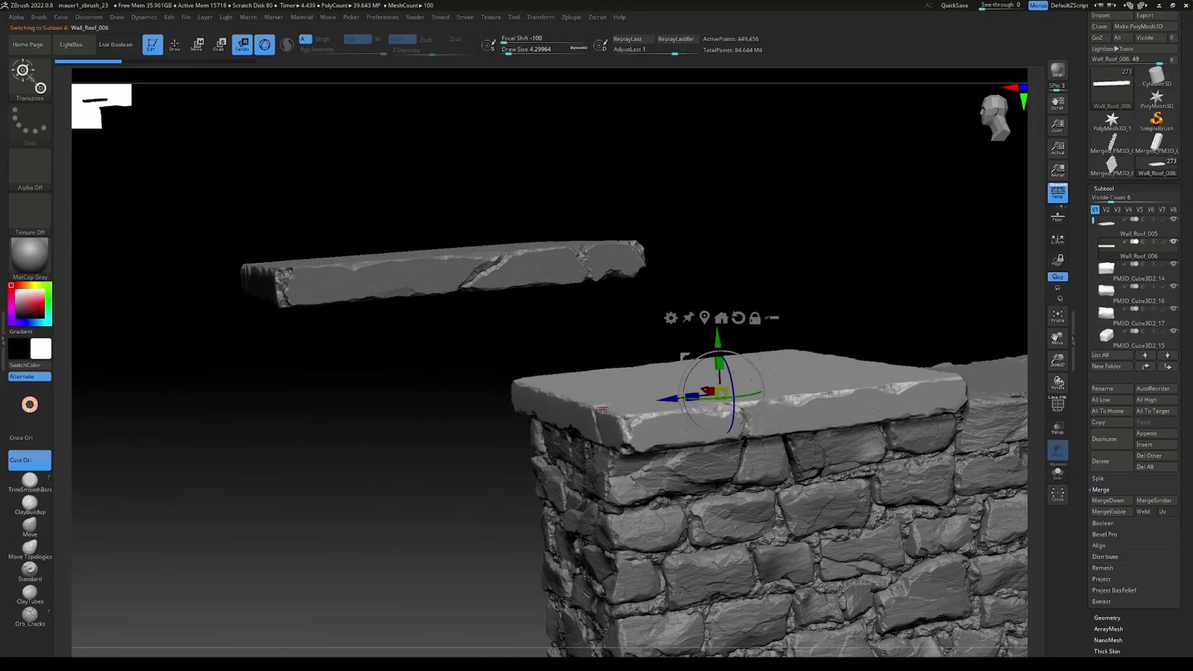
{"action": "key", "text": "ctrl+z"}
{"action": "key", "text": "ctrl+z"}
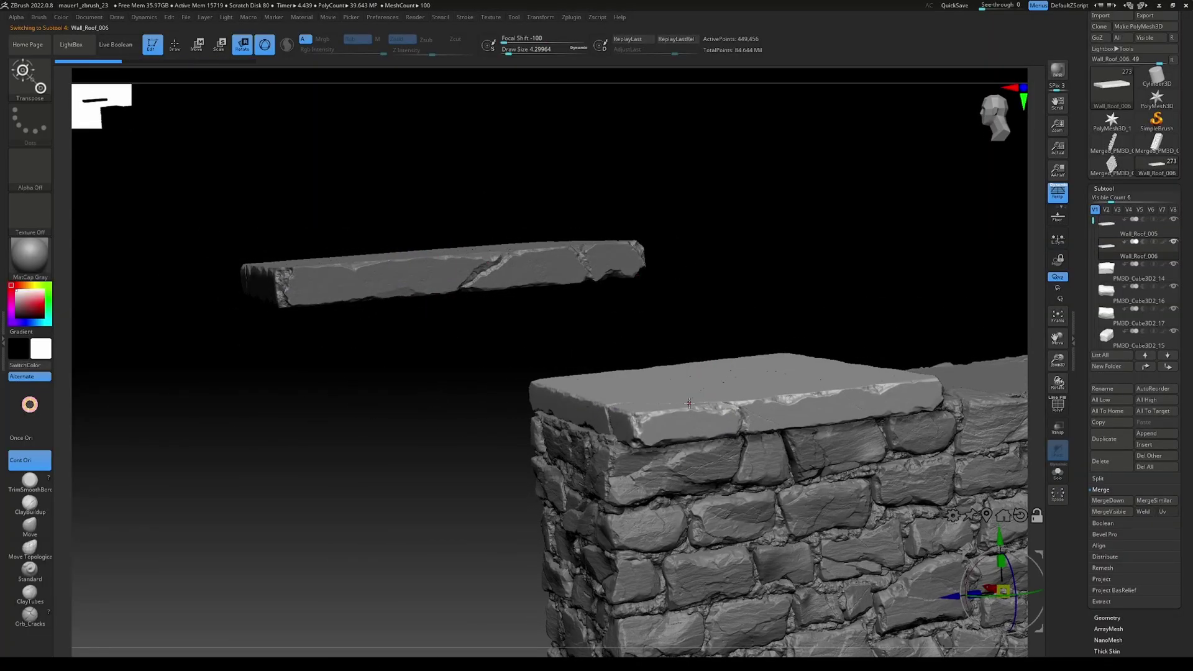
- Scale the wall's cap slab up slightly from a new pivot on its surface, and enlarge the floating cracked slab slightly as well
{"action": "right_click_drag", "start_coordinate": [674, 407], "coordinate": [620, 406]}
{"action": "left_click", "coordinate": [620, 405], "text": "alt"}
{"action": "left_click_drag", "start_coordinate": [619, 401], "coordinate": [615, 394]}
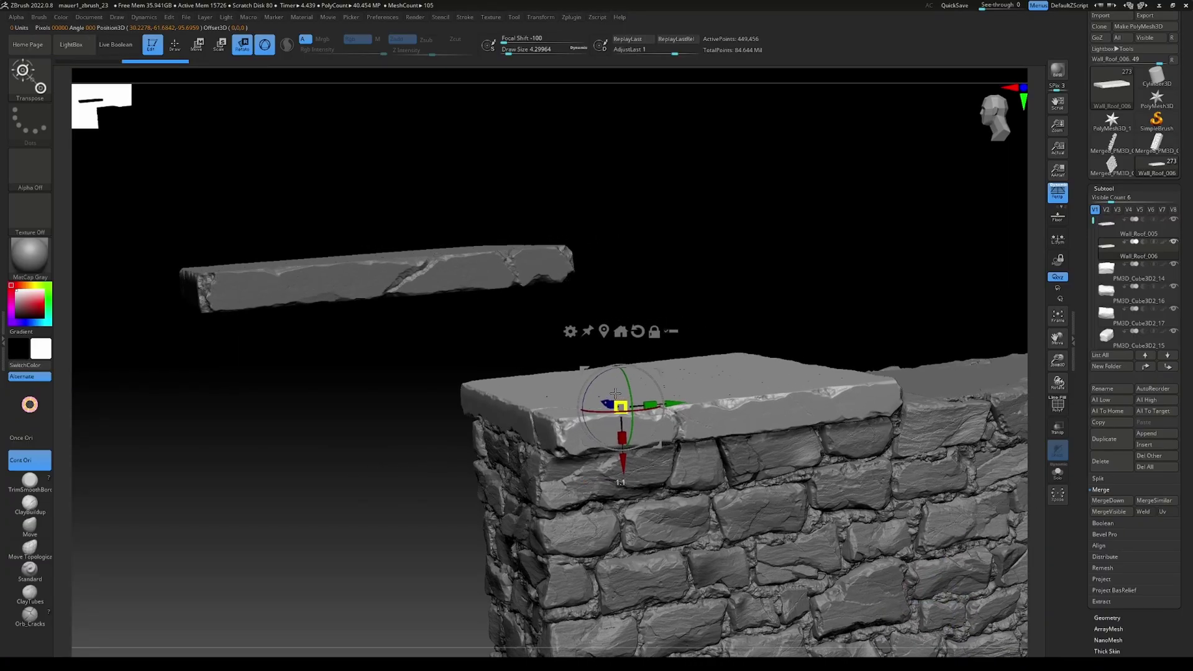
{"action": "left_click", "coordinate": [479, 276], "text": "alt"}
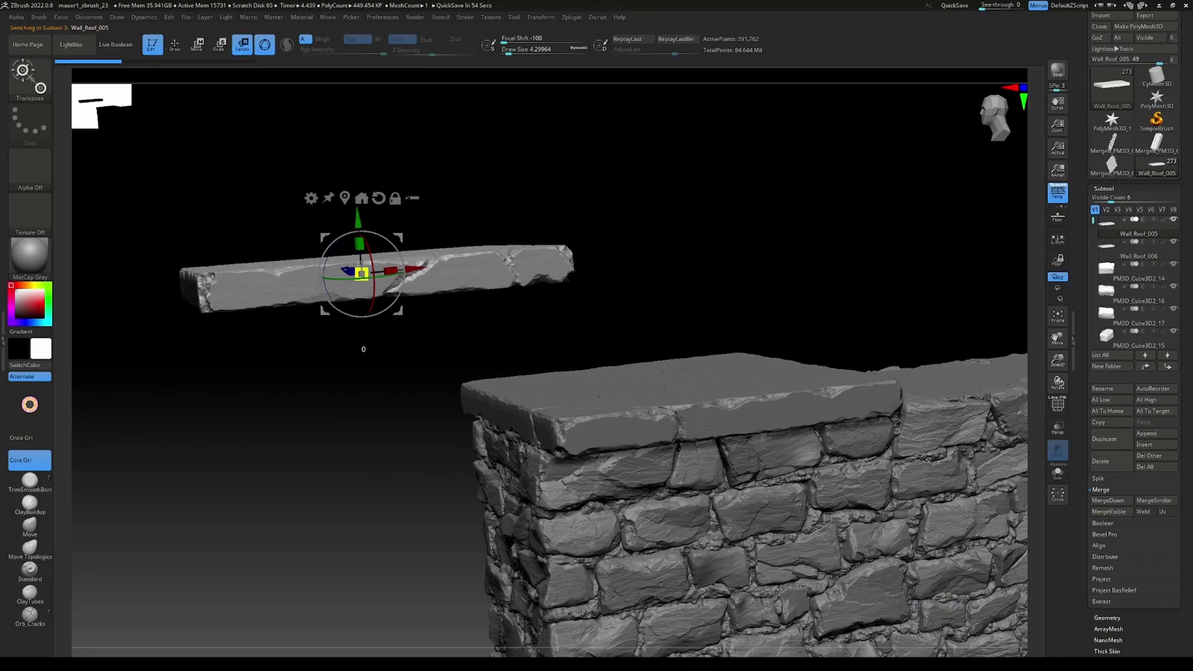
{"action": "left_click_drag", "start_coordinate": [358, 265], "coordinate": [353, 256]}
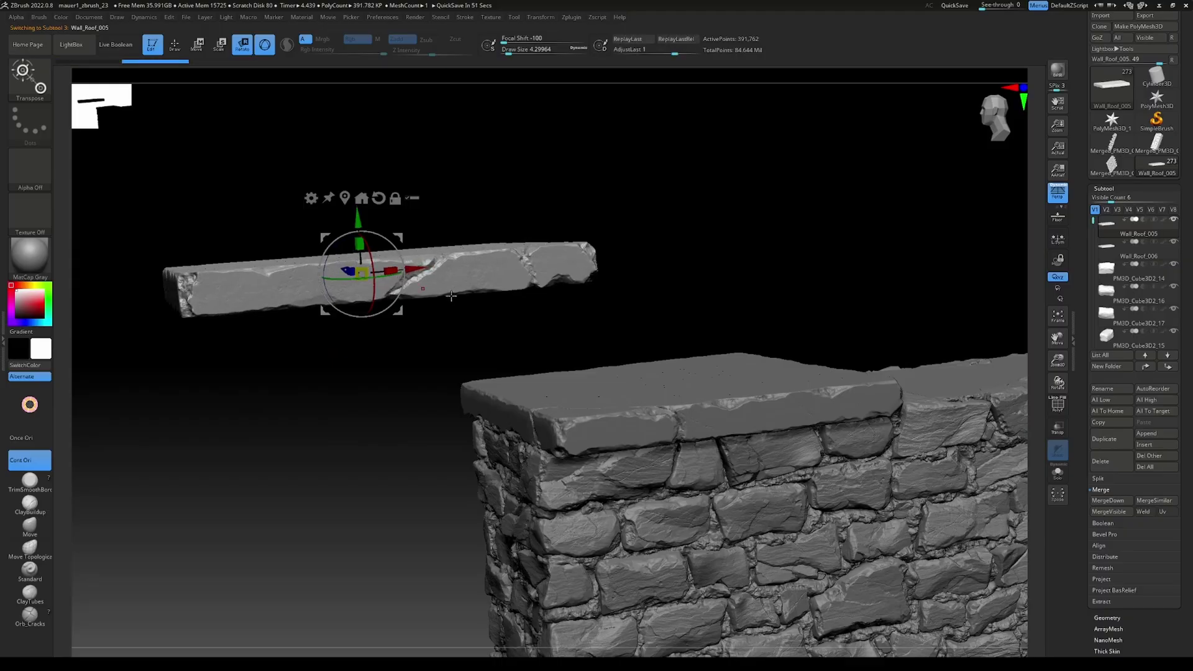
- Centre the gizmo on the wall's cap slab and duplicate the slab, placing the copy beside it along the wall top
{"action": "left_click_drag", "start_coordinate": [679, 243], "coordinate": [658, 317]}
{"action": "left_click_drag", "start_coordinate": [857, 223], "coordinate": [681, 264], "text": "alt"}
{"action": "left_click", "coordinate": [569, 382], "text": "alt"}
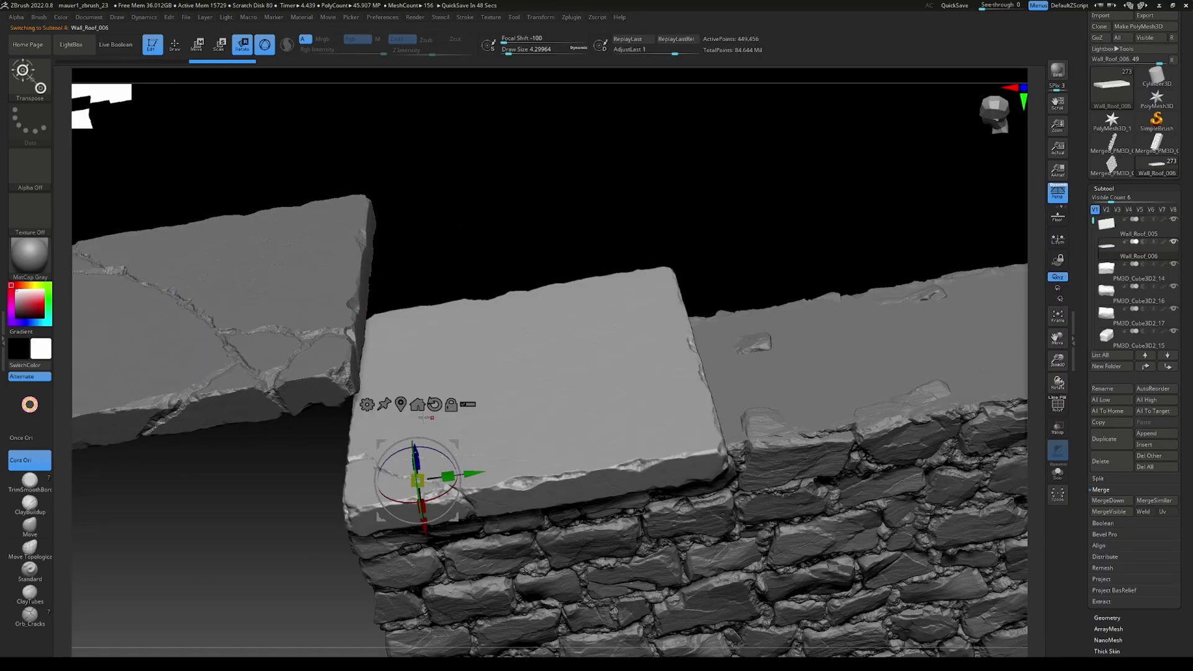
{"action": "left_click", "coordinate": [401, 404]}
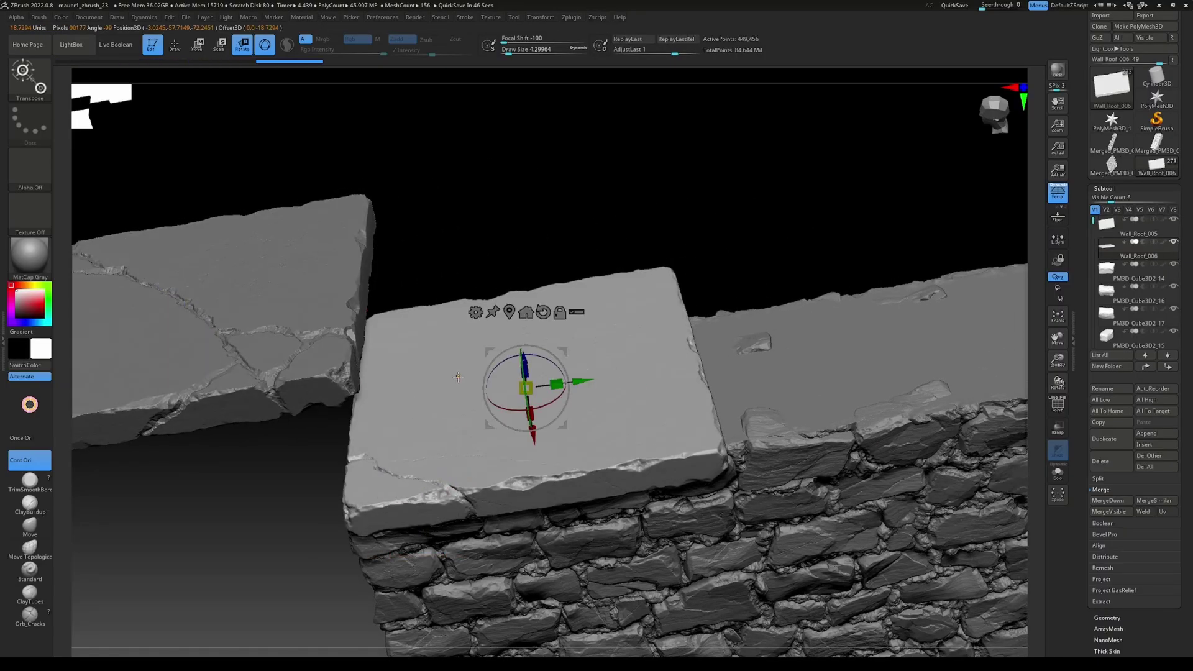
{"action": "left_click_drag", "start_coordinate": [581, 381], "coordinate": [904, 352], "text": "ctrl"}
{"action": "left_click_drag", "start_coordinate": [689, 264], "coordinate": [615, 242]}
{"action": "key", "text": "ctrl+z"}
- Turn the copied slab over to show a different face, and tilt and rotate it slightly to sit beside the first slab
{"action": "left_click_drag", "start_coordinate": [419, 413], "coordinate": [764, 411]}
{"action": "left_click_drag", "start_coordinate": [707, 467], "coordinate": [703, 523]}
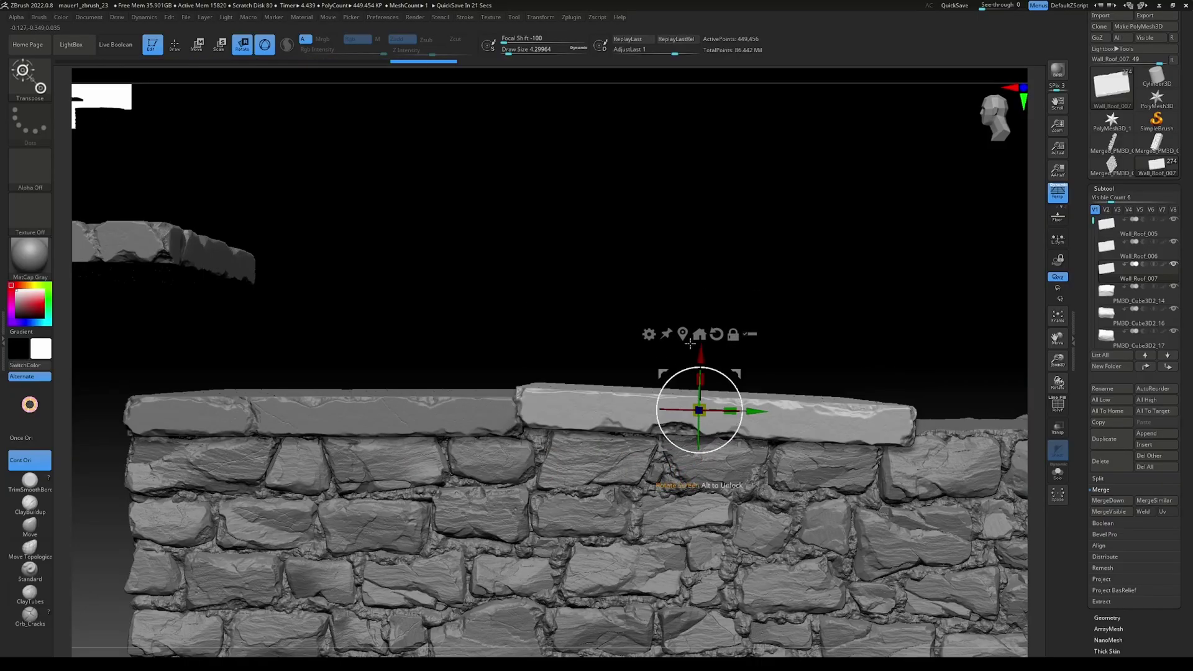
{"action": "left_click_drag", "start_coordinate": [705, 270], "coordinate": [677, 377]}
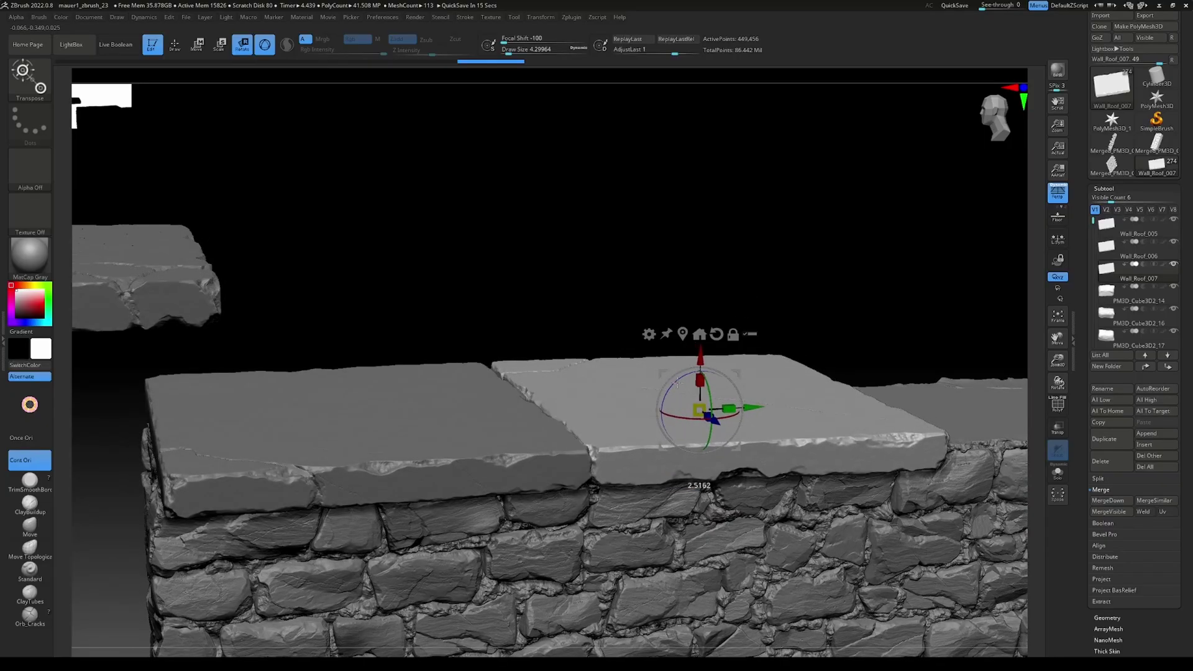
{"action": "left_click_drag", "start_coordinate": [648, 271], "coordinate": [640, 263]}
{"action": "mouse_move", "coordinate": [781, 322]}
{"action": "left_mouse_down"}
{"action": "mouse_move", "coordinate": [760, 302]}
{"action": "mouse_move", "coordinate": [777, 325]}
{"action": "mouse_move", "coordinate": [823, 309]}
{"action": "mouse_move", "coordinate": [769, 320]}
{"action": "mouse_move", "coordinate": [740, 293]}
{"action": "mouse_move", "coordinate": [732, 261]}
{"action": "mouse_move", "coordinate": [727, 280]}
{"action": "mouse_move", "coordinate": [761, 342]}
{"action": "mouse_move", "coordinate": [900, 288]}
{"action": "mouse_move", "coordinate": [804, 312]}
{"action": "mouse_move", "coordinate": [757, 402]}
{"action": "mouse_move", "coordinate": [777, 331]}
{"action": "left_mouse_up"}
{"action": "left_click_drag", "start_coordinate": [886, 439], "coordinate": [882, 385]}
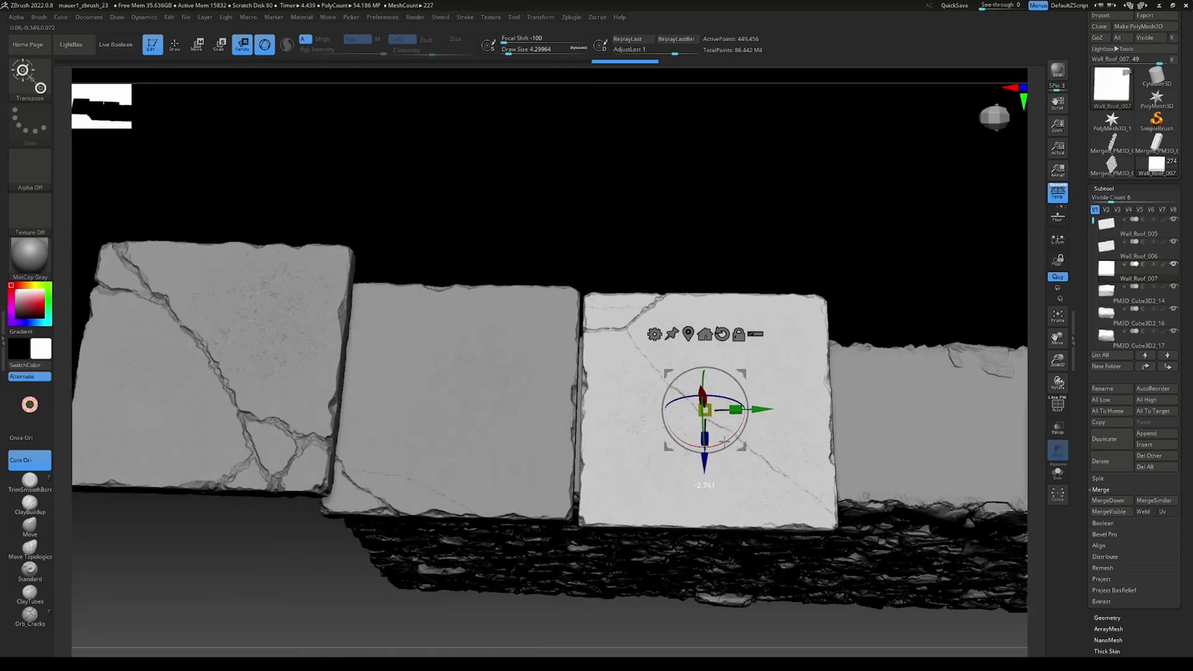
{"action": "left_click_drag", "start_coordinate": [759, 419], "coordinate": [755, 419]}
{"action": "mouse_move", "coordinate": [771, 248]}
{"action": "left_mouse_down"}
{"action": "mouse_move", "coordinate": [771, 278]}
{"action": "mouse_move", "coordinate": [767, 244]}
{"action": "left_mouse_up"}
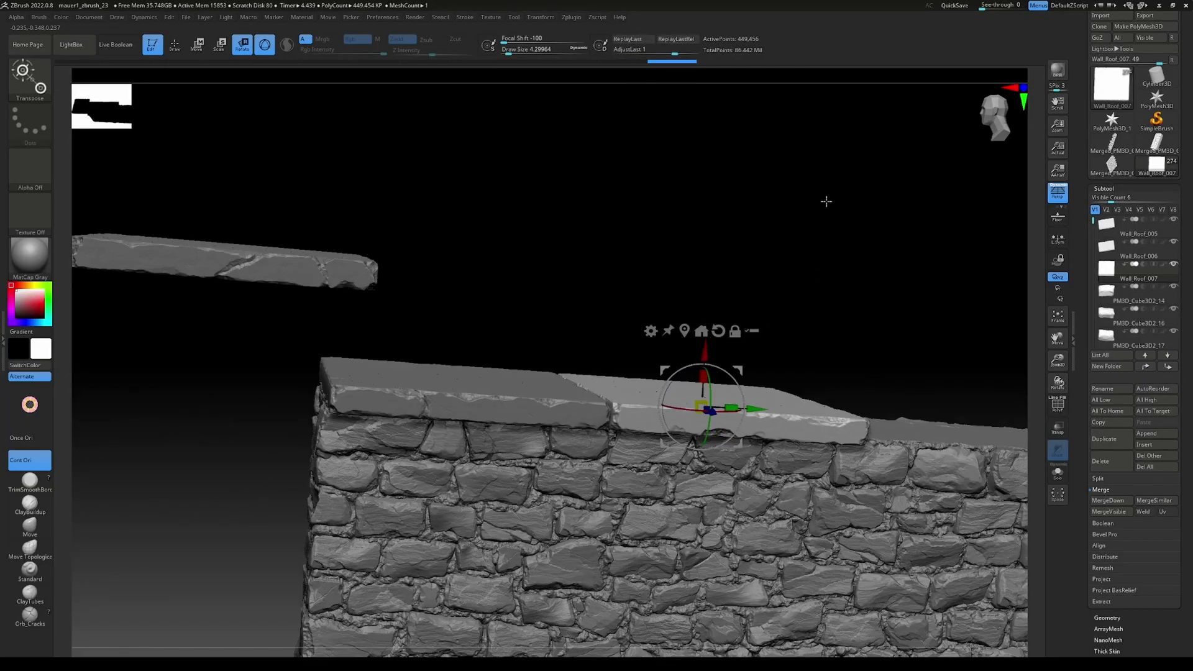
- Check the first slabs in turn and nudge the copied slab along the wall top to fit against its neighbour
{"action": "left_click_drag", "start_coordinate": [825, 199], "coordinate": [545, 378]}
{"action": "left_click", "coordinate": [324, 352], "text": "alt"}
{"action": "left_click_drag", "start_coordinate": [324, 353], "coordinate": [316, 355]}
{"action": "left_click_drag", "start_coordinate": [332, 256], "coordinate": [552, 281], "text": "alt"}
{"action": "left_click", "coordinate": [333, 277], "text": "alt"}
{"action": "left_click_drag", "start_coordinate": [658, 261], "coordinate": [564, 391]}
{"action": "left_click", "coordinate": [510, 393]}
{"action": "left_click_drag", "start_coordinate": [838, 301], "coordinate": [711, 299], "text": "alt"}
{"action": "left_click", "coordinate": [621, 392]}
{"action": "left_click_drag", "start_coordinate": [675, 400], "coordinate": [648, 397]}
{"action": "left_click_drag", "start_coordinate": [728, 267], "coordinate": [677, 287]}
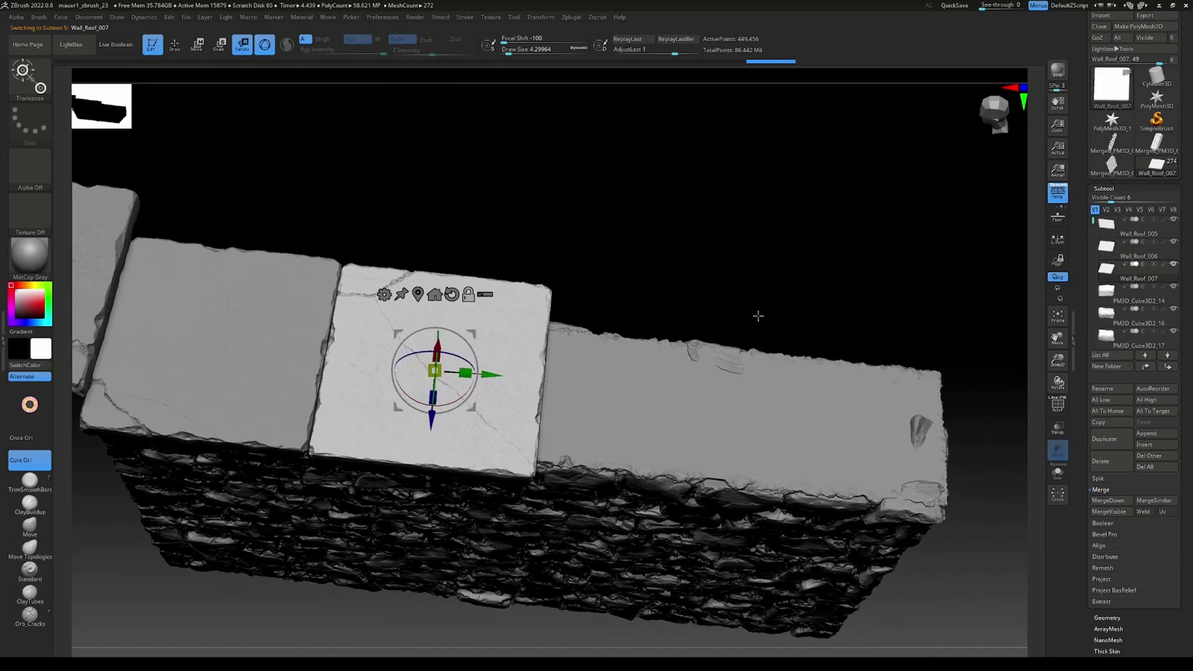
- Duplicate the floating cracked slab and place the copy on the wall top as the third slab in the row
{"action": "left_click_drag", "start_coordinate": [727, 255], "coordinate": [680, 220], "text": "alt"}
{"action": "left_click", "coordinate": [288, 361], "text": "alt"}
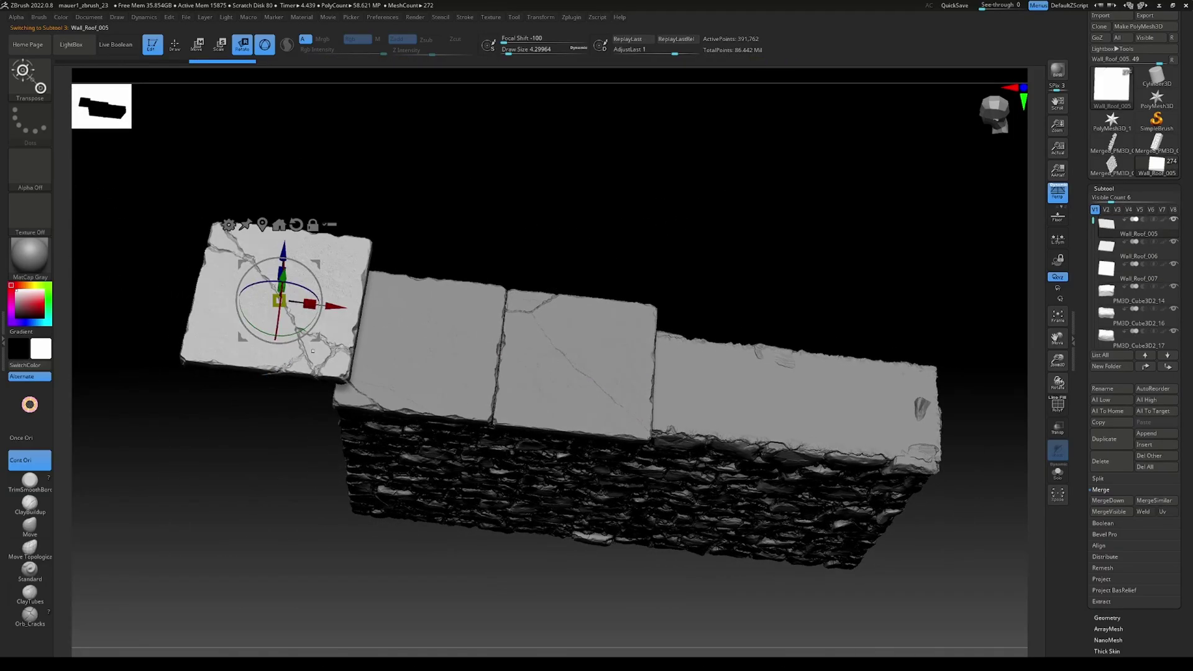
{"action": "left_click_drag", "start_coordinate": [345, 308], "coordinate": [778, 356]}
{"action": "left_click_drag", "start_coordinate": [714, 311], "coordinate": [713, 447]}
{"action": "left_click_drag", "start_coordinate": [752, 286], "coordinate": [758, 205]}
{"action": "left_click_drag", "start_coordinate": [713, 407], "coordinate": [713, 481]}
{"action": "left_click_drag", "start_coordinate": [761, 279], "coordinate": [688, 412]}
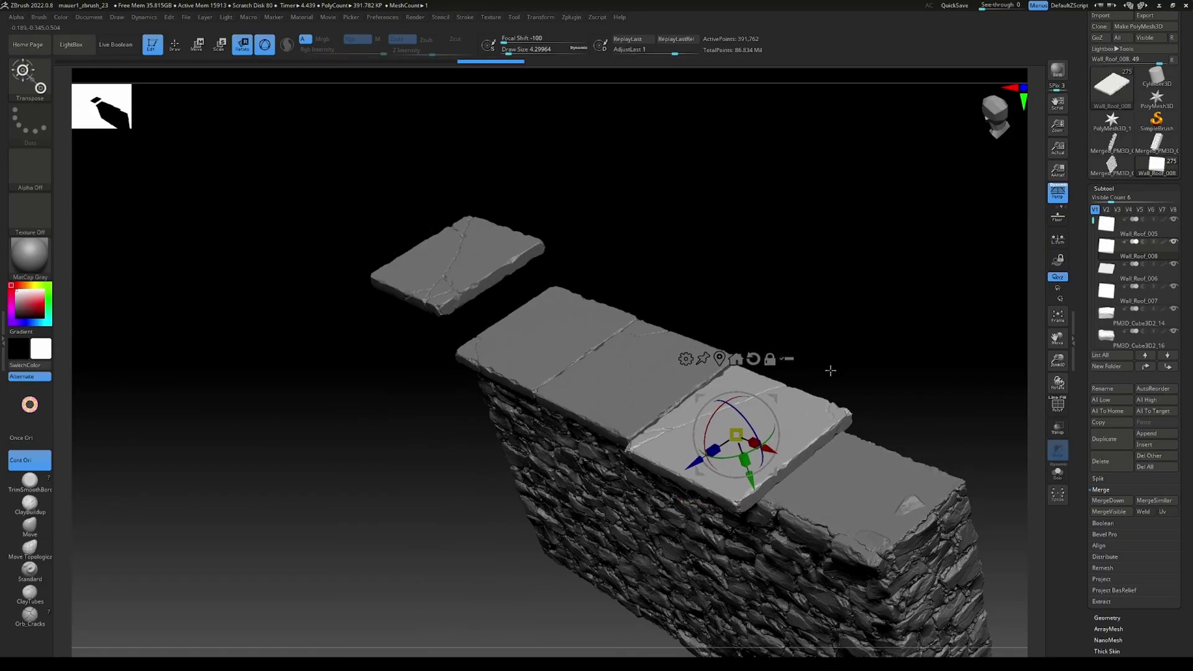
- Duplicate the third slab to the wall's free end, and flip the copy over and turn it about 92° horizontally
{"action": "left_click_drag", "start_coordinate": [844, 340], "coordinate": [767, 397]}
{"action": "left_click_drag", "start_coordinate": [696, 466], "coordinate": [848, 433]}
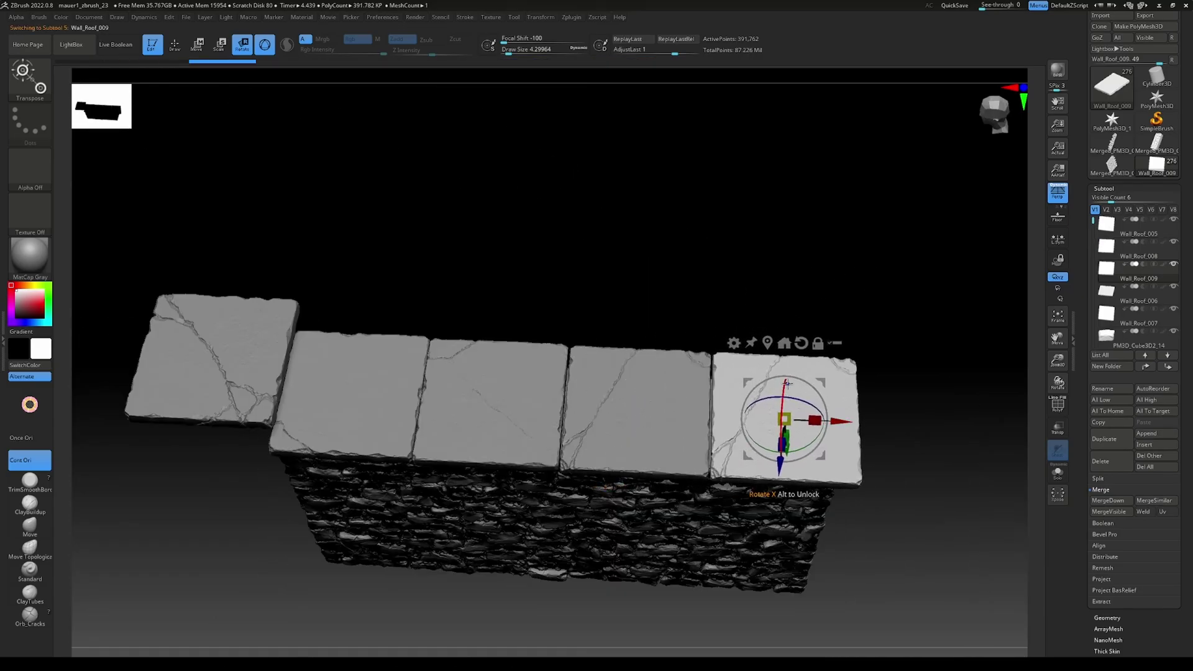
{"action": "left_click_drag", "start_coordinate": [786, 384], "coordinate": [780, 523], "text": "shift"}
{"action": "left_click_drag", "start_coordinate": [881, 556], "coordinate": [712, 464]}
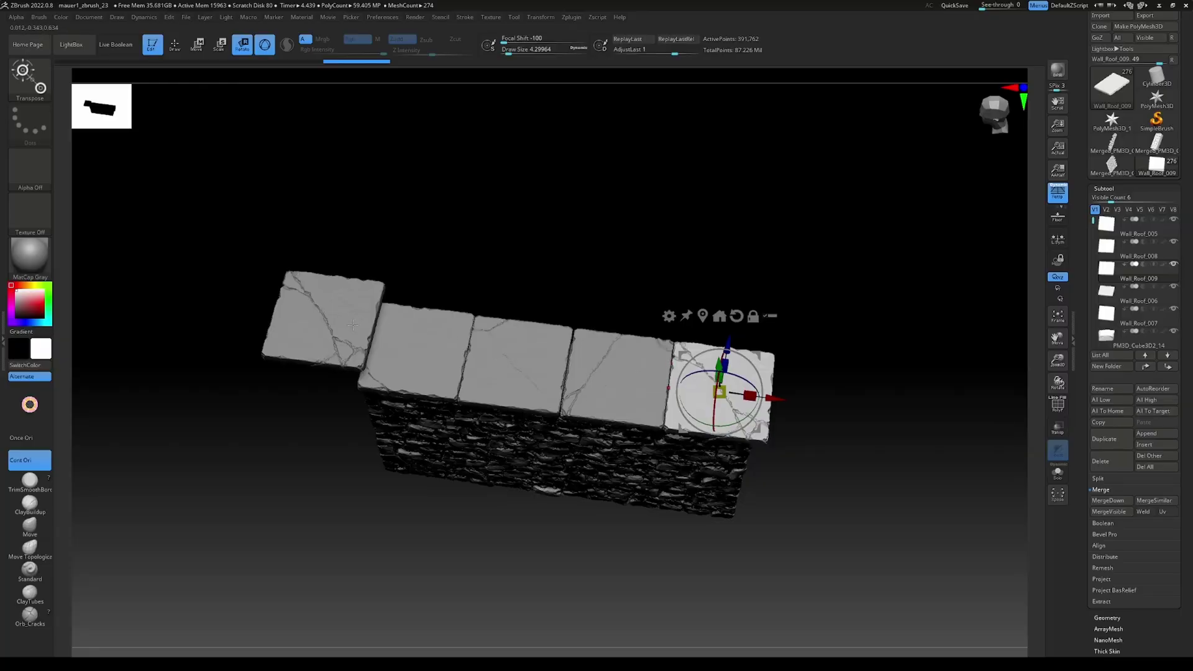
{"action": "left_click_drag", "start_coordinate": [506, 513], "coordinate": [813, 379]}
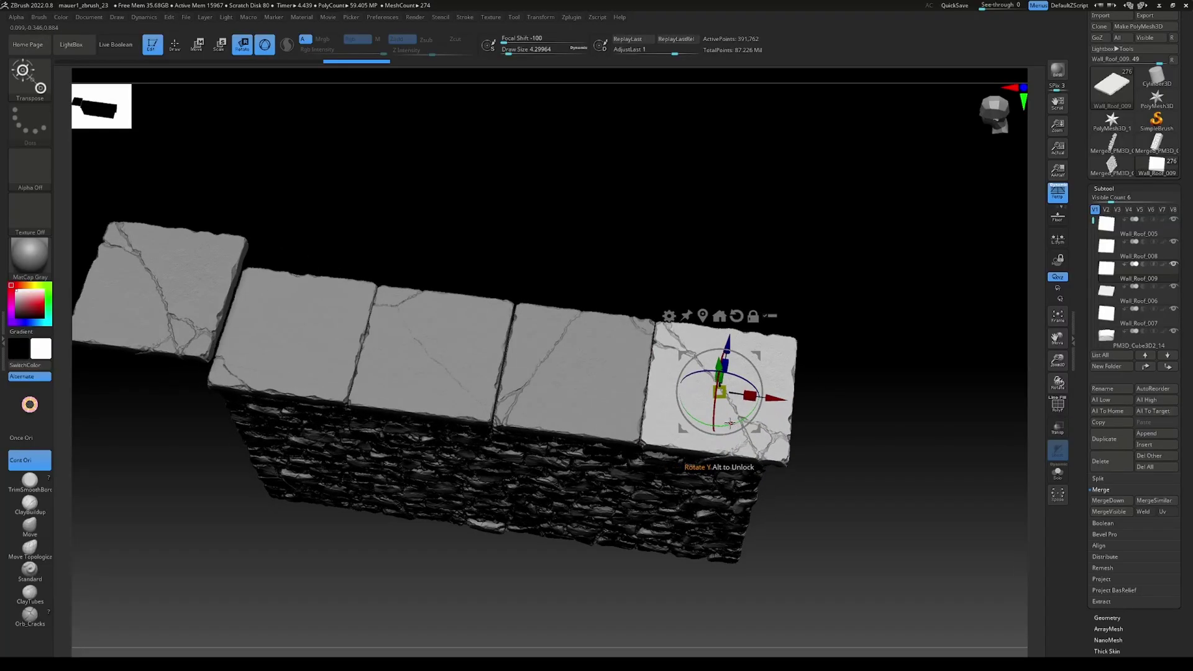
{"action": "left_click_drag", "start_coordinate": [729, 423], "coordinate": [801, 371]}
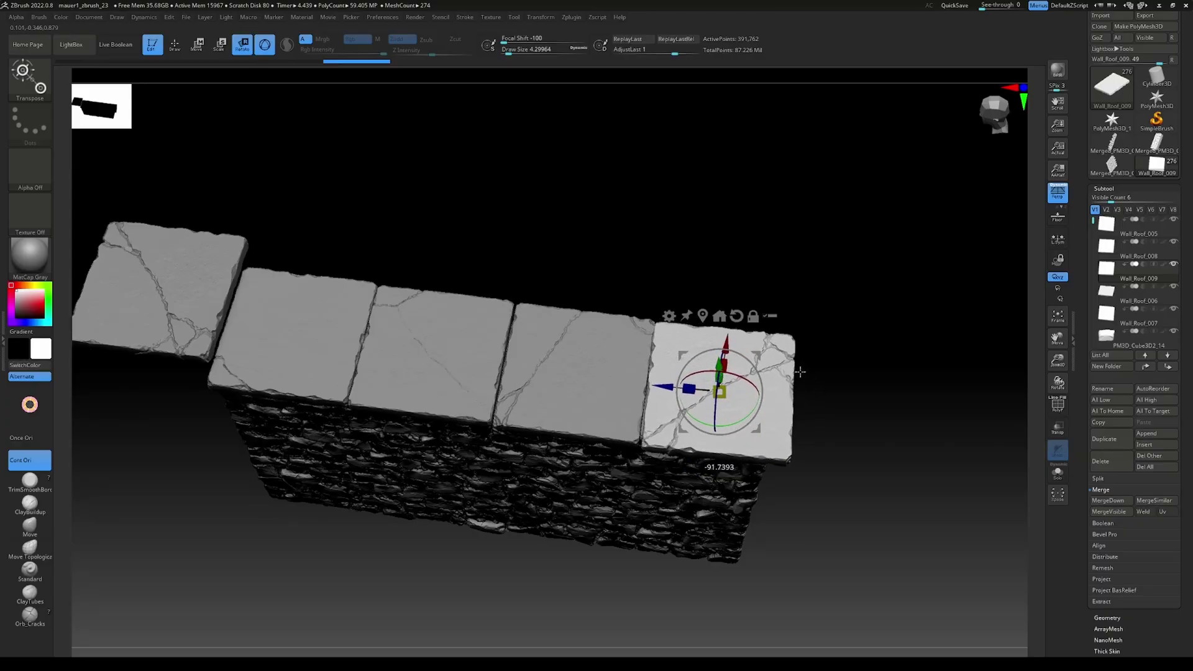
- Flatten the cracks on the end slab using the TrimSmoothBorder brush with Once Ori and Alpha 28
{"action": "left_click_drag", "start_coordinate": [884, 456], "coordinate": [946, 454], "text": "alt"}
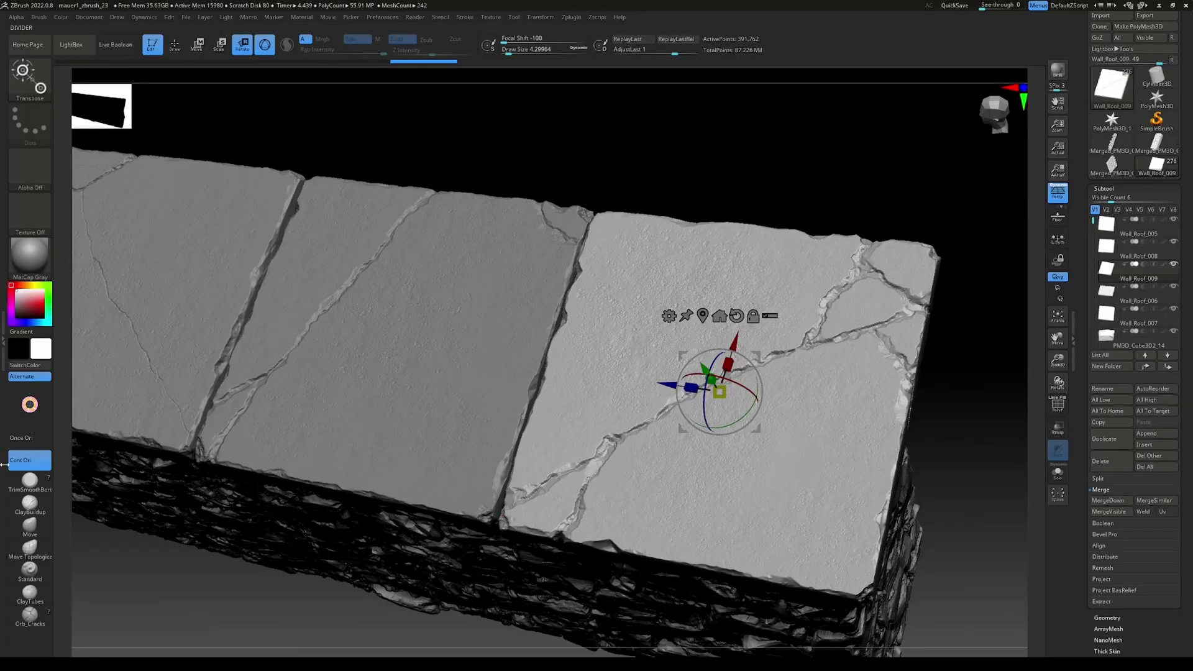
{"action": "left_click", "coordinate": [29, 437]}
{"action": "key", "text": "q"}
{"action": "left_click", "coordinate": [30, 168]}
{"action": "left_click", "coordinate": [176, 175]}
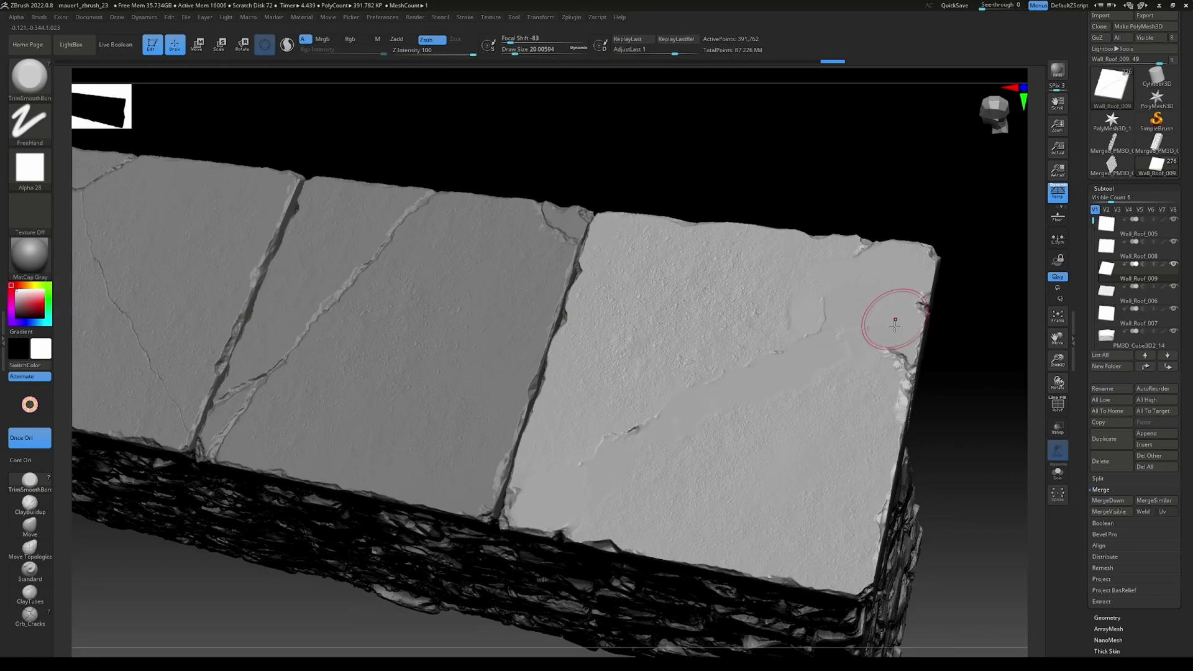
{"action": "mouse_move", "coordinate": [970, 413]}
{"action": "left_mouse_down"}
{"action": "mouse_move", "coordinate": [982, 359]}
{"action": "mouse_move", "coordinate": [988, 463]}
{"action": "left_mouse_up"}
- Stamp stone texture onto the end slab's smoothed areas with the Standard brush, DragRect stroke, Chapel_Stone alpha and Z Intensity 9
{"action": "left_click", "coordinate": [30, 570]}
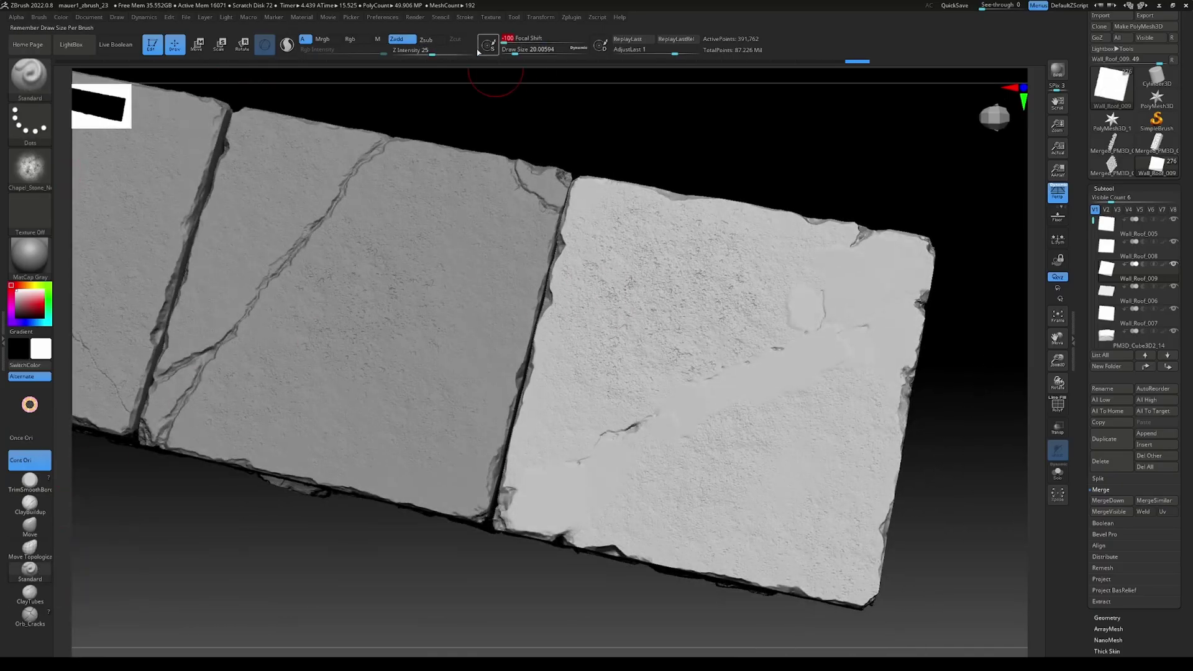
{"action": "left_click", "coordinate": [30, 124]}
{"action": "left_click", "coordinate": [214, 152]}
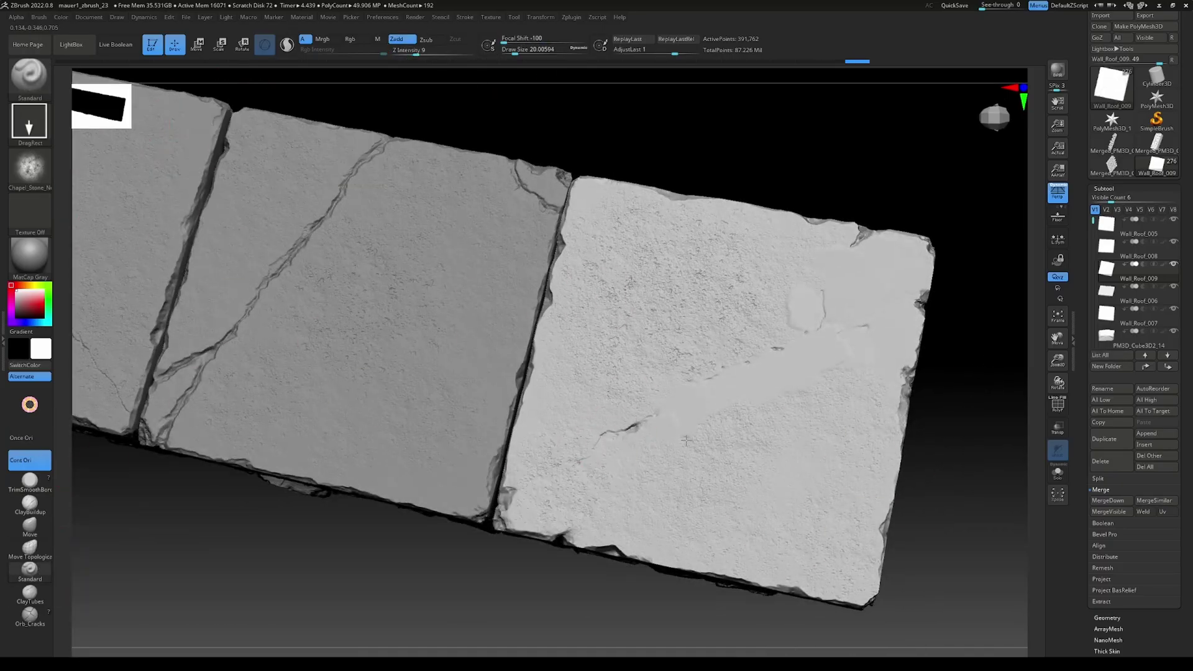
{"action": "right_click_drag", "start_coordinate": [682, 446], "coordinate": [761, 384]}
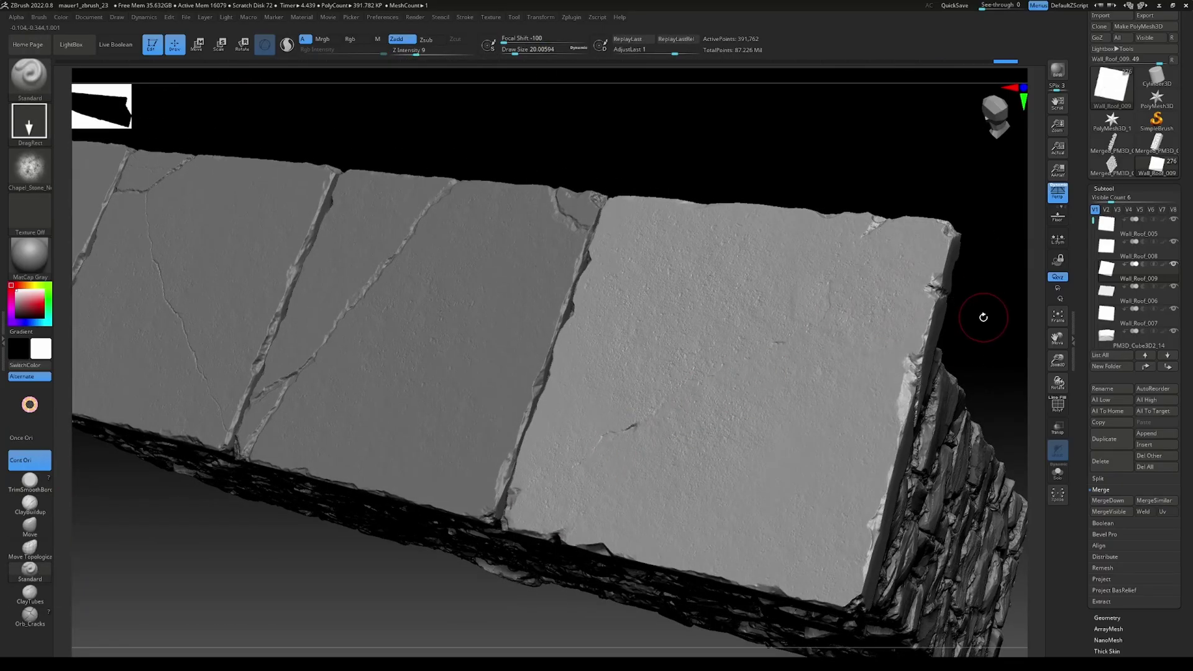
- Hide the reworked end slab and slide the third slab along the wall into its place at the free end
{"action": "right_click_drag", "start_coordinate": [983, 317], "coordinate": [772, 332], "text": "ctrl"}
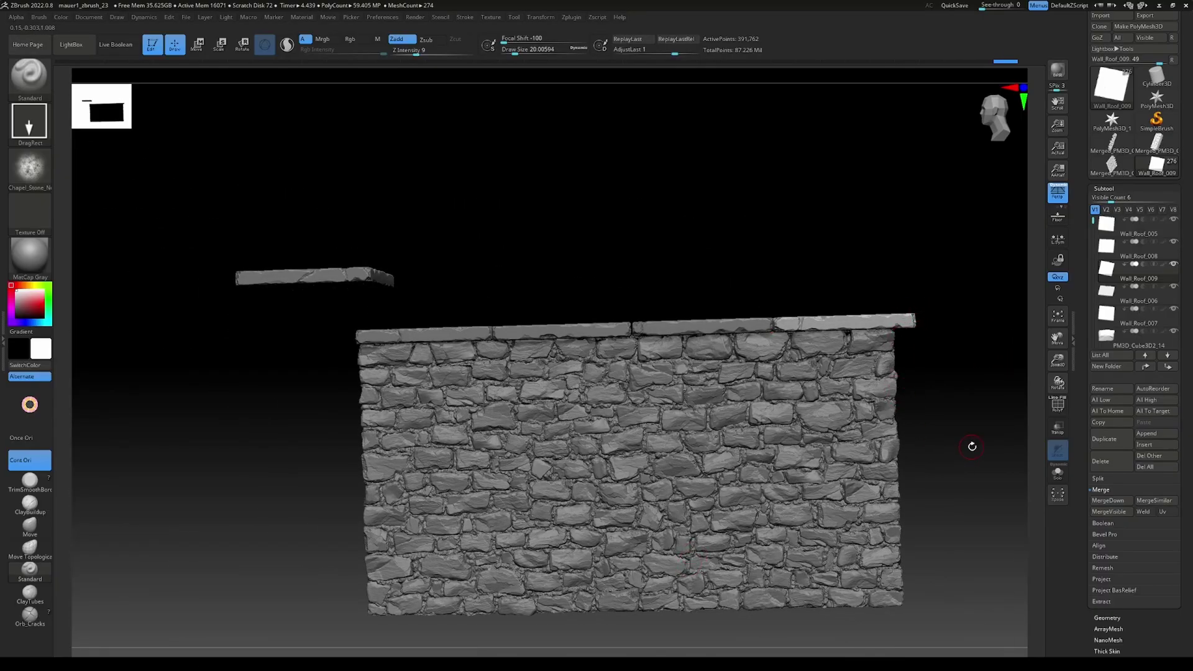
{"action": "right_click_drag", "start_coordinate": [972, 446], "coordinate": [972, 466]}
{"action": "key", "text": "w"}
{"action": "left_click", "coordinate": [732, 327]}
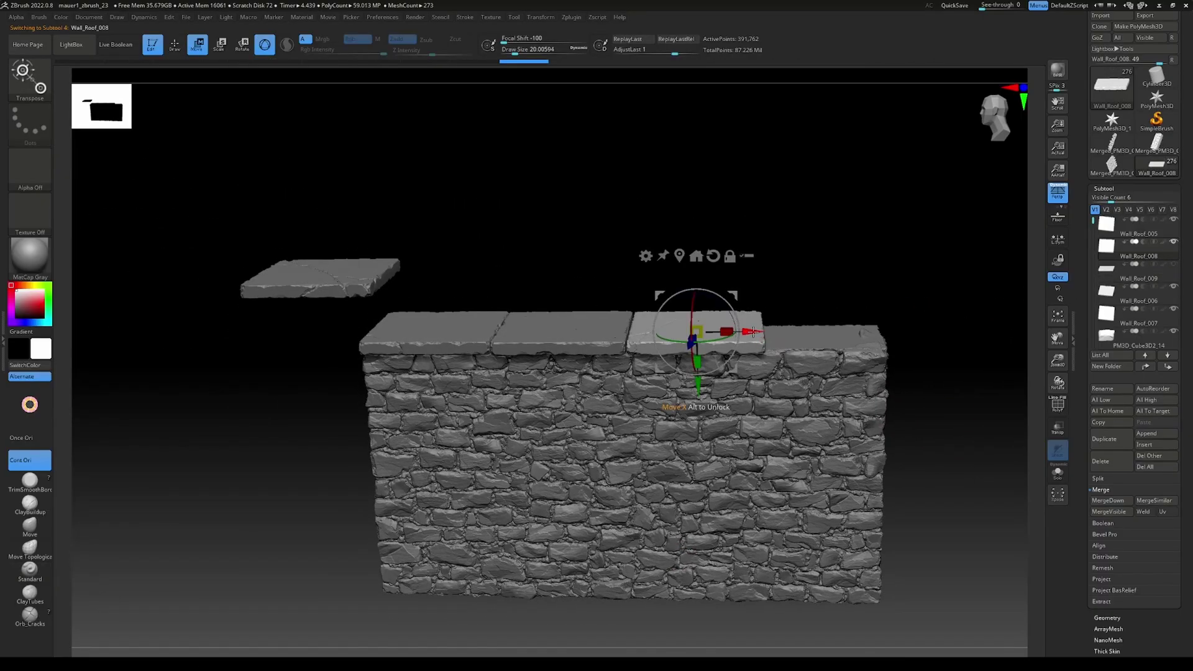
{"action": "left_click_drag", "start_coordinate": [753, 332], "coordinate": [869, 333]}
- Move the second slab along the wall to the middle, leaving a gap on either side of it
{"action": "left_click", "coordinate": [604, 330]}
{"action": "left_click_drag", "start_coordinate": [617, 333], "coordinate": [684, 332]}
{"action": "right_click_drag", "start_coordinate": [809, 249], "coordinate": [805, 316]}
{"action": "right_click_drag", "start_coordinate": [589, 512], "coordinate": [591, 466]}
{"action": "left_click_drag", "start_coordinate": [590, 466], "coordinate": [707, 336]}
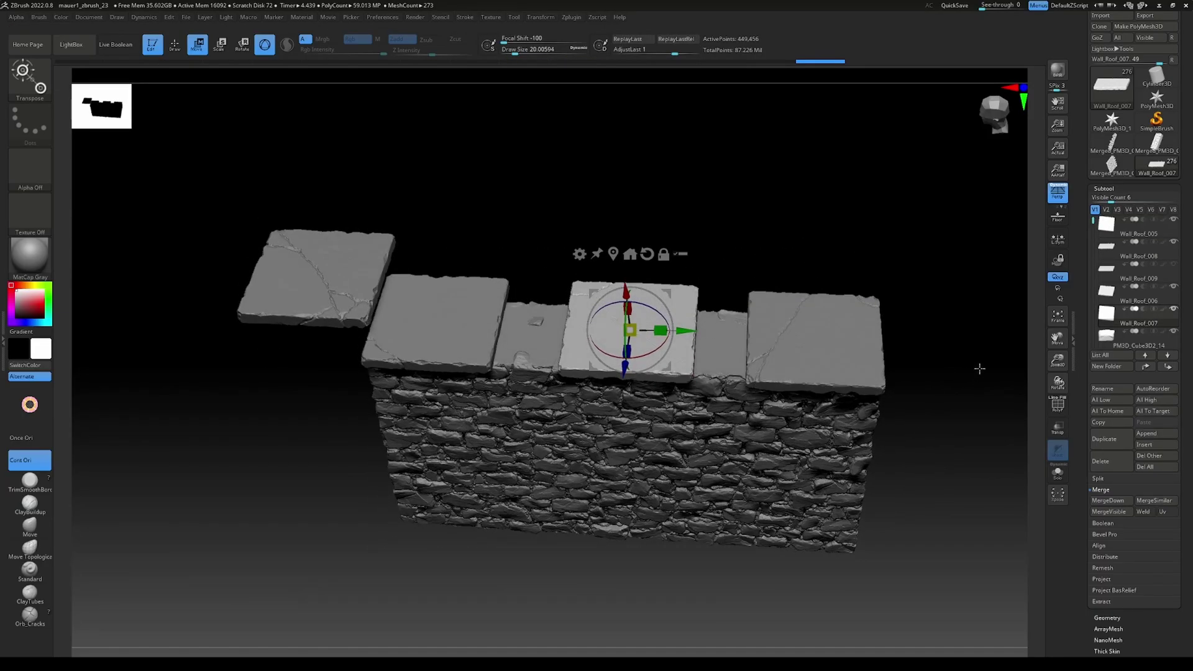
- Unhide the reworked slab and place a duplicate of it in the gap between the middle and end slabs
{"action": "mouse_move", "coordinate": [982, 346]}
{"action": "right_mouse_down"}
{"action": "mouse_move", "coordinate": [979, 323]}
{"action": "mouse_move", "coordinate": [974, 338]}
{"action": "right_mouse_up"}
{"action": "left_click", "coordinate": [1173, 264]}
{"action": "left_click", "coordinate": [902, 313], "text": "alt"}
{"action": "left_click_drag", "start_coordinate": [774, 320], "coordinate": [684, 303]}
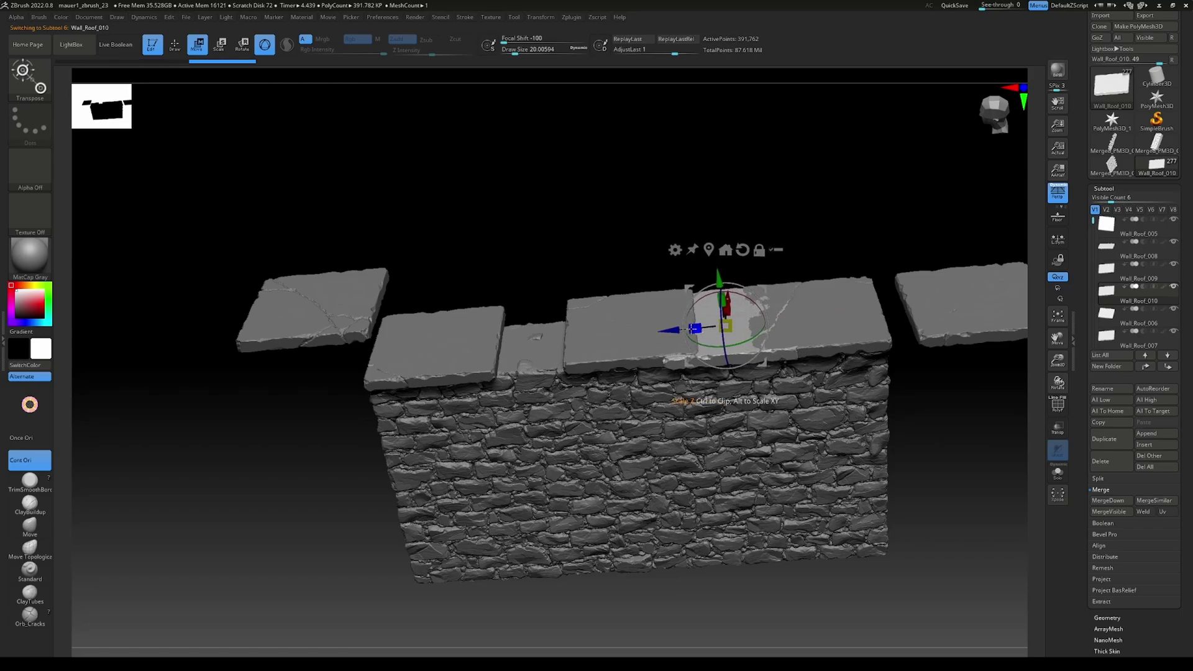
{"action": "right_click_drag", "start_coordinate": [846, 186], "coordinate": [656, 515]}
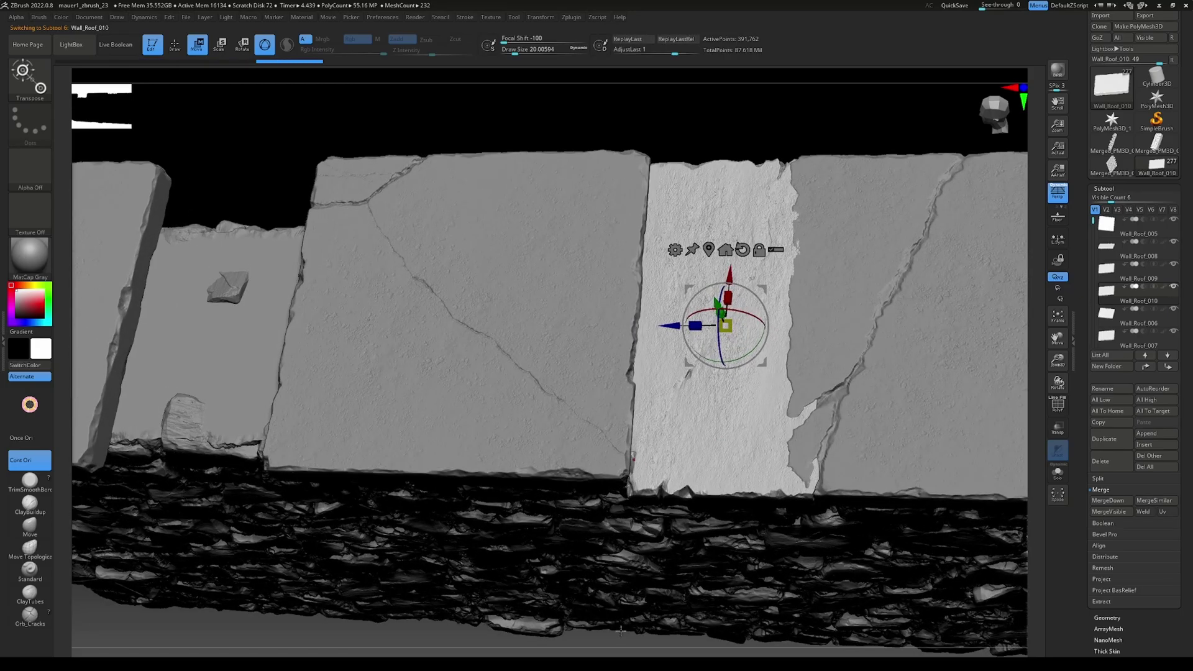
- Fit the duplicated slab into the gap so it sits flush between the middle and end slabs on the wall top
{"action": "left_click_drag", "start_coordinate": [616, 645], "coordinate": [648, 328]}
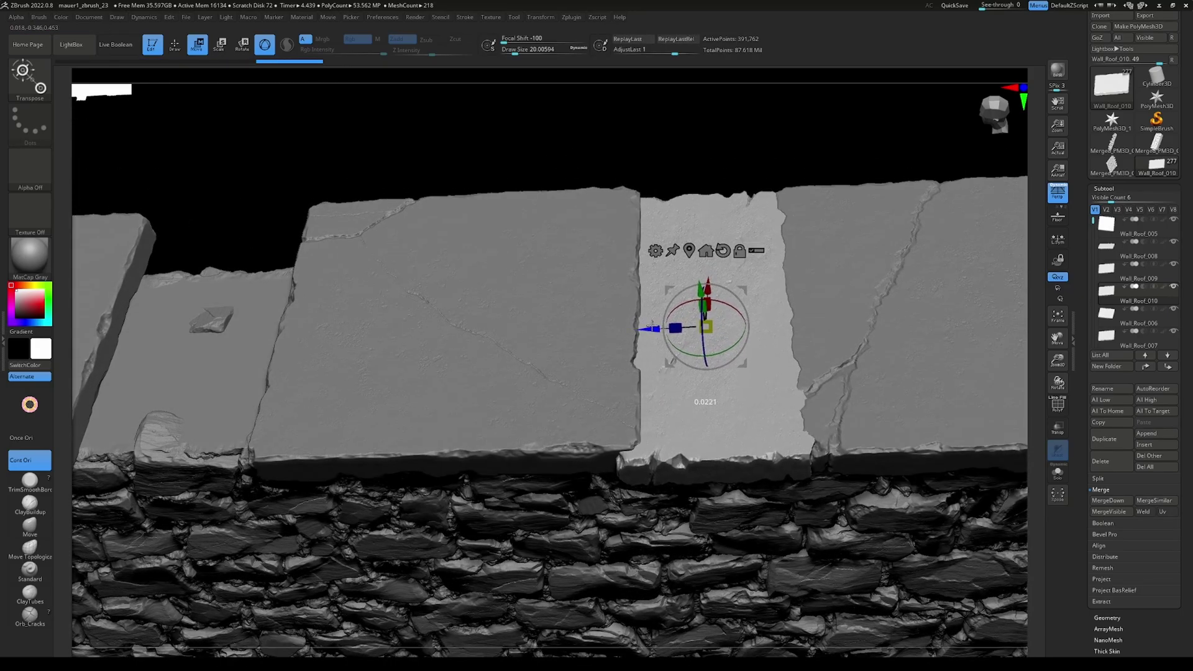
{"action": "left_click_drag", "start_coordinate": [808, 134], "coordinate": [795, 289]}
{"action": "left_click_drag", "start_coordinate": [815, 150], "coordinate": [819, 493], "text": "alt"}
{"action": "left_click_drag", "start_coordinate": [1033, 442], "coordinate": [956, 435], "text": "alt"}
{"action": "left_click", "coordinate": [792, 368], "text": "alt"}
{"action": "left_click", "coordinate": [728, 369], "text": "alt"}
{"action": "mouse_move", "coordinate": [710, 479]}
{"action": "left_mouse_down"}
{"action": "mouse_move", "coordinate": [711, 437]}
{"action": "mouse_move", "coordinate": [713, 468]}
{"action": "left_mouse_up"}
{"action": "left_click_drag", "start_coordinate": [780, 176], "coordinate": [779, 366], "text": "alt"}
- Isolate the narrow gap-filling slab and remesh it with DynaMesh at resolution 2000
{"action": "key", "text": "q"}
{"action": "left_click_drag", "start_coordinate": [744, 428], "coordinate": [725, 395]}
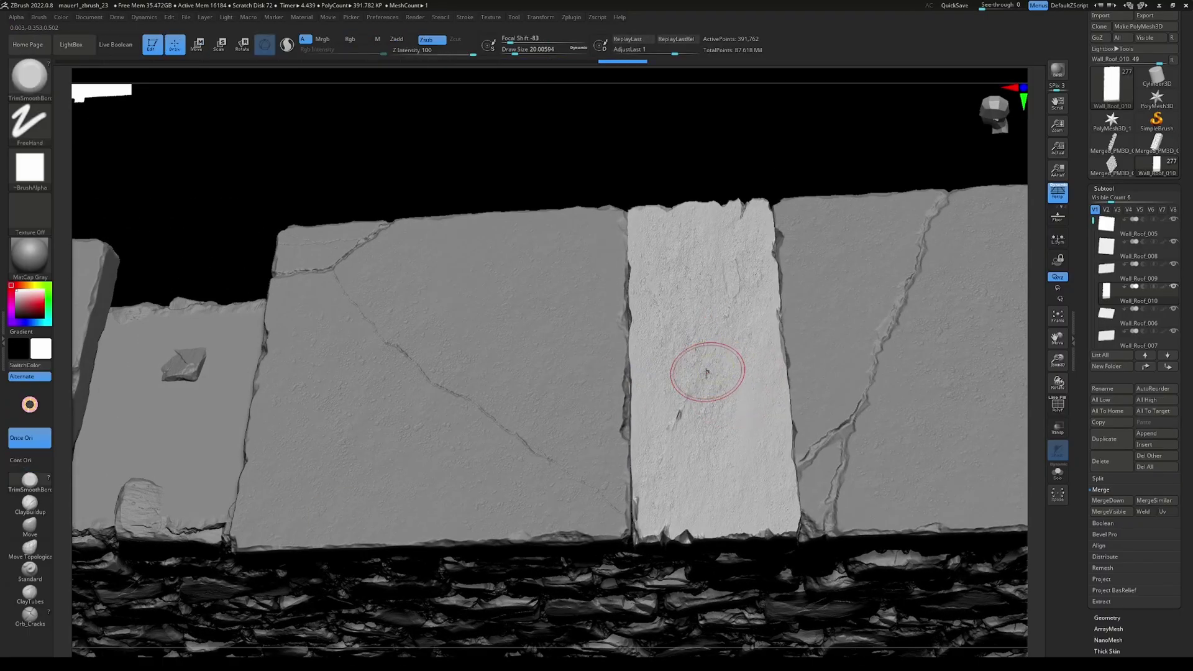
{"action": "key", "text": "shift"}
{"action": "key", "text": "alt+s"}
{"action": "mouse_move", "coordinate": [841, 440]}
{"action": "left_mouse_down"}
{"action": "mouse_move", "coordinate": [806, 394]}
{"action": "mouse_move", "coordinate": [882, 429]}
{"action": "left_mouse_up"}
{"action": "key", "text": "b"}
{"action": "key", "text": "Escape"}
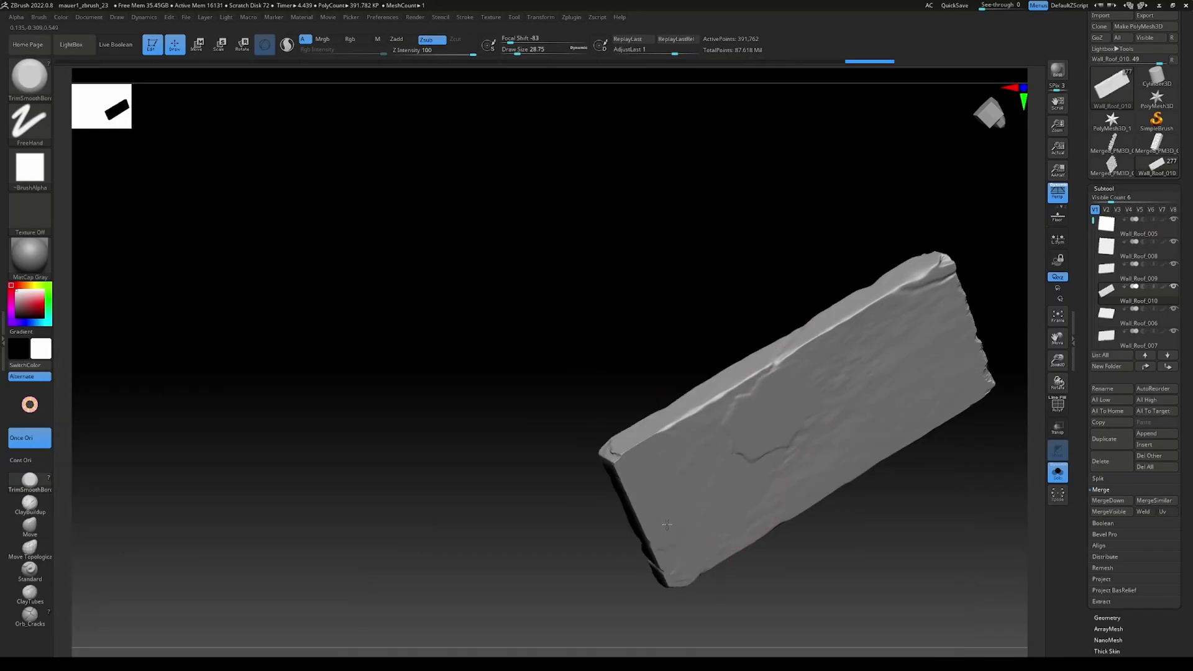
{"action": "mouse_move", "coordinate": [662, 533]}
{"action": "left_mouse_down"}
{"action": "mouse_move", "coordinate": [591, 545]}
{"action": "mouse_move", "coordinate": [872, 355]}
{"action": "mouse_move", "coordinate": [766, 439]}
{"action": "left_mouse_up"}
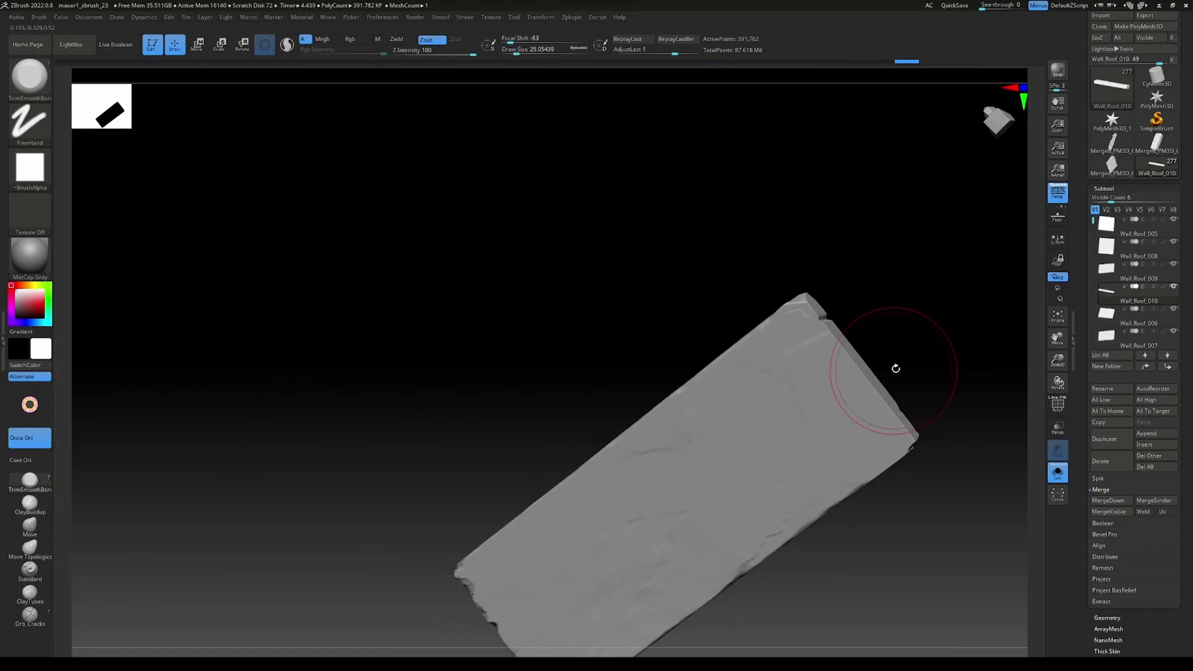
{"action": "left_click_drag", "start_coordinate": [894, 357], "coordinate": [612, 567]}
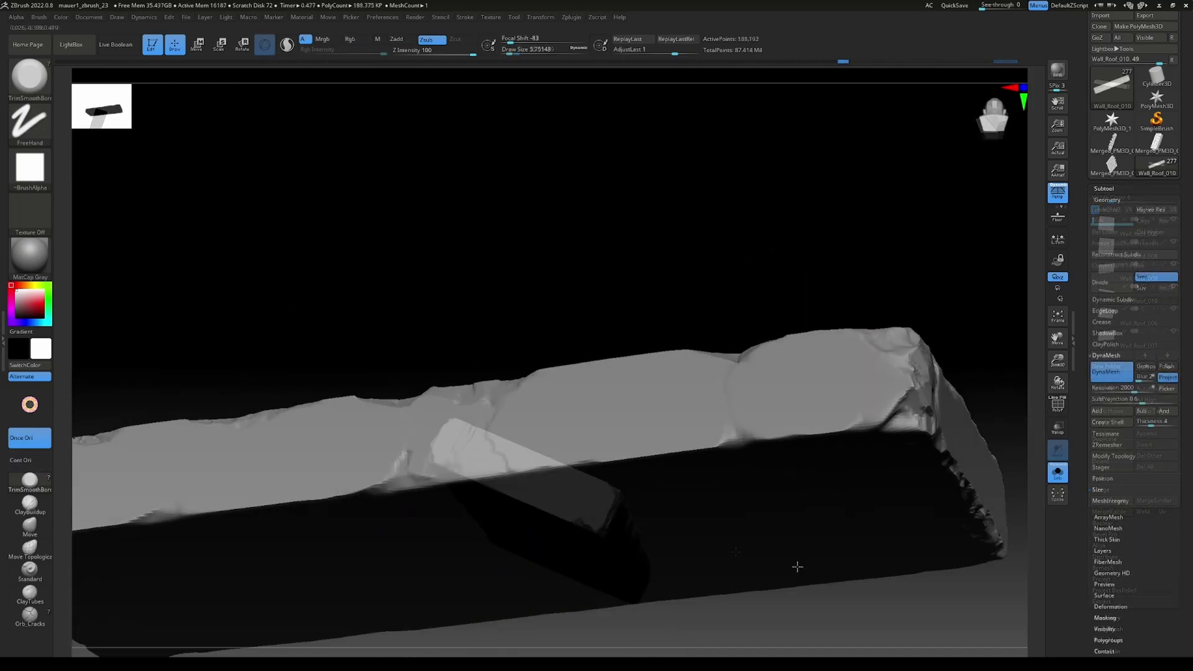
- Carve chips and worn spots along the narrow slab's long edge with the TrimSmoothBorder brush, varying the brush size
{"action": "left_click_drag", "start_coordinate": [808, 574], "coordinate": [780, 448]}
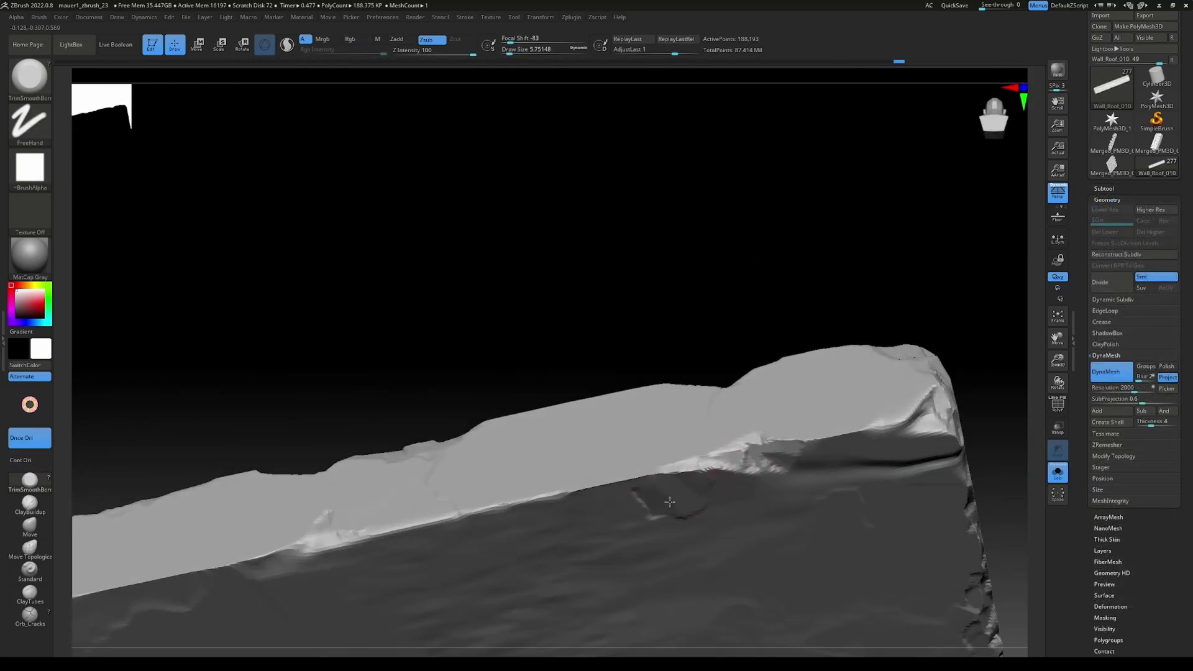
{"action": "left_click_drag", "start_coordinate": [770, 282], "coordinate": [599, 401]}
{"action": "left_click_drag", "start_coordinate": [430, 410], "coordinate": [510, 407]}
{"action": "right_click_drag", "start_coordinate": [509, 408], "coordinate": [501, 478]}
{"action": "key", "text": "s"}
{"action": "left_click_drag", "start_coordinate": [505, 475], "coordinate": [510, 475]}
{"action": "right_click_drag", "start_coordinate": [319, 445], "coordinate": [470, 454], "text": "alt"}
{"action": "key", "text": "s"}
{"action": "left_click_drag", "start_coordinate": [471, 454], "coordinate": [468, 454]}
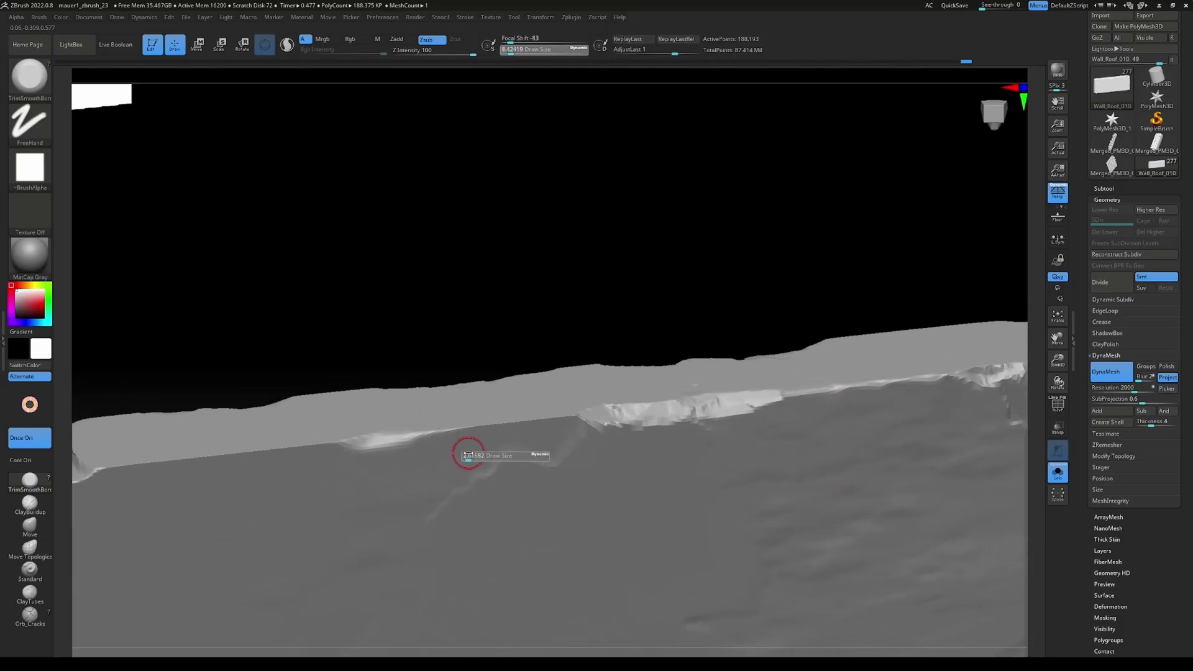
- Subdivide the narrow slab to level 3 and carve further chips along its edges with the TrimSmoothBorder brush
{"action": "left_click_drag", "start_coordinate": [349, 444], "coordinate": [406, 510]}
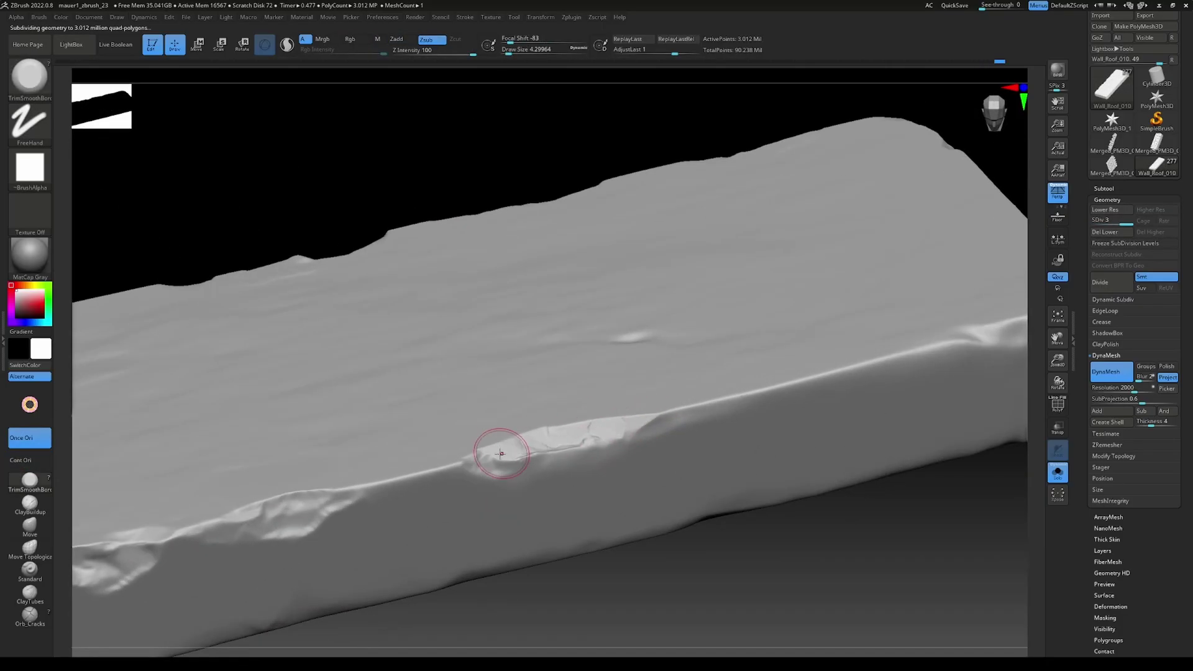
{"action": "left_click_drag", "start_coordinate": [590, 457], "coordinate": [657, 423]}
{"action": "key", "text": "s"}
{"action": "mouse_move", "coordinate": [658, 485]}
{"action": "right_mouse_down"}
{"action": "mouse_move", "coordinate": [666, 448]}
{"action": "mouse_move", "coordinate": [428, 478]}
{"action": "right_mouse_up"}
{"action": "key", "text": "s"}
- Stamp stone texture onto the narrow slab's faces and sides using the Standard brush with DragRect stroke and Z Intensity 9
{"action": "left_click_drag", "start_coordinate": [780, 314], "coordinate": [869, 295]}
{"action": "mouse_move", "coordinate": [860, 305]}
{"action": "left_mouse_down"}
{"action": "mouse_move", "coordinate": [882, 328]}
{"action": "mouse_move", "coordinate": [773, 333]}
{"action": "mouse_move", "coordinate": [789, 329]}
{"action": "left_mouse_up"}
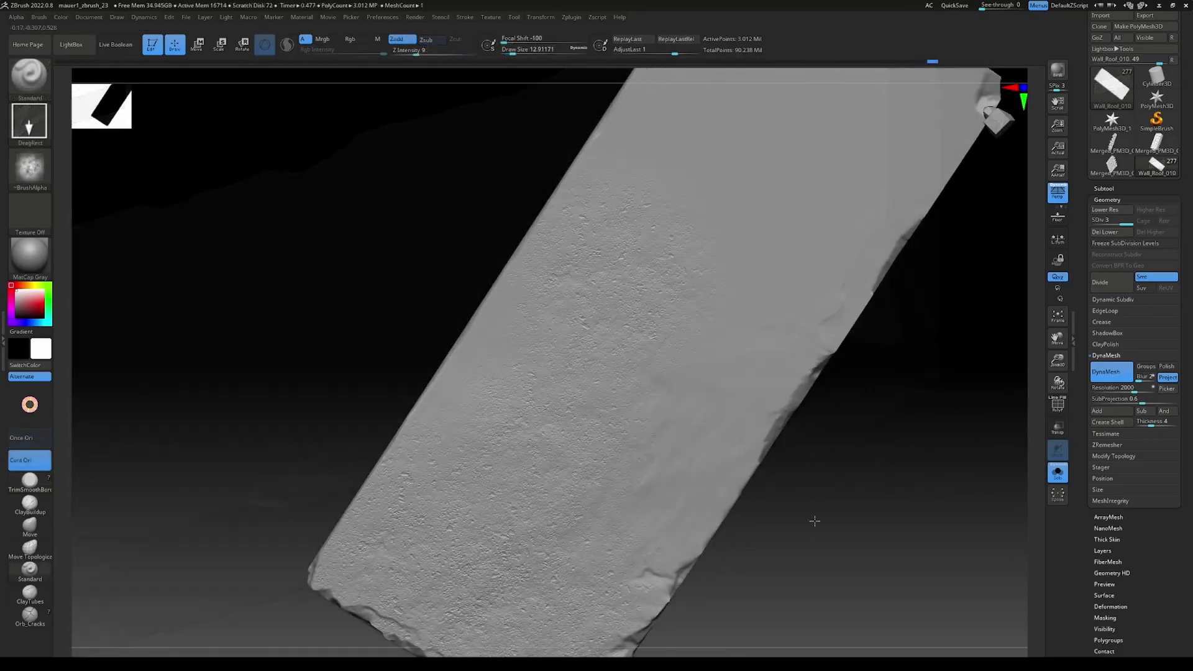
{"action": "right_click_drag", "start_coordinate": [814, 521], "coordinate": [905, 184]}
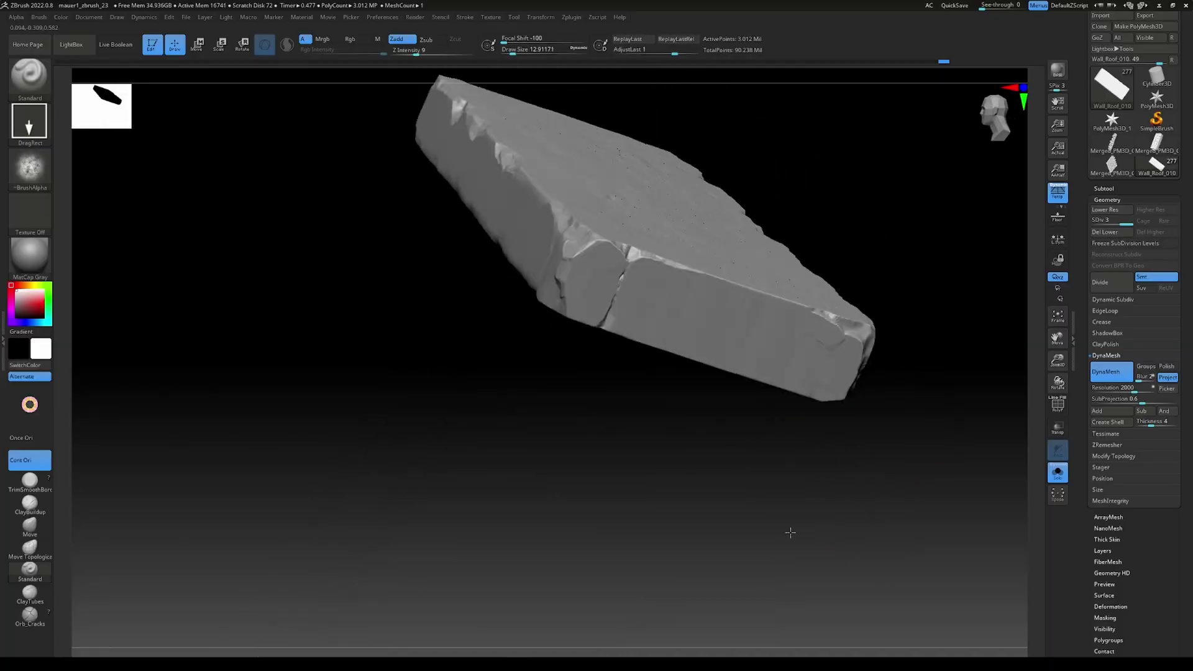
{"action": "right_click_drag", "start_coordinate": [791, 532], "coordinate": [688, 433], "text": "shift"}
{"action": "left_click_drag", "start_coordinate": [608, 320], "coordinate": [573, 363]}
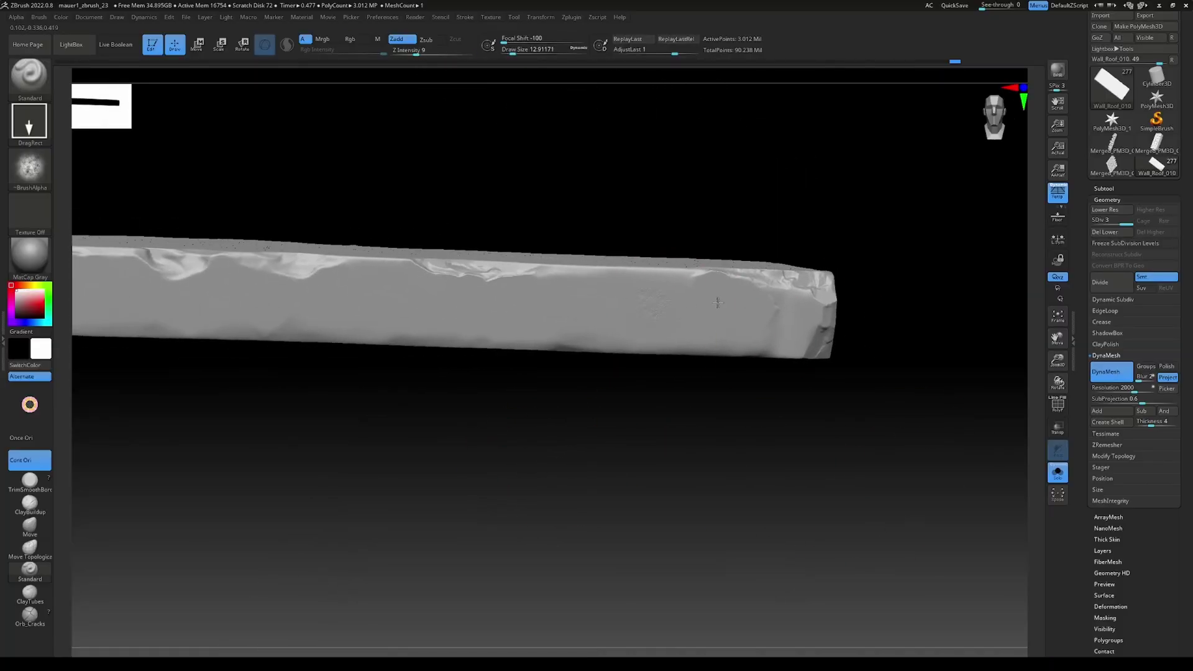
{"action": "right_click_drag", "start_coordinate": [581, 382], "coordinate": [559, 458]}
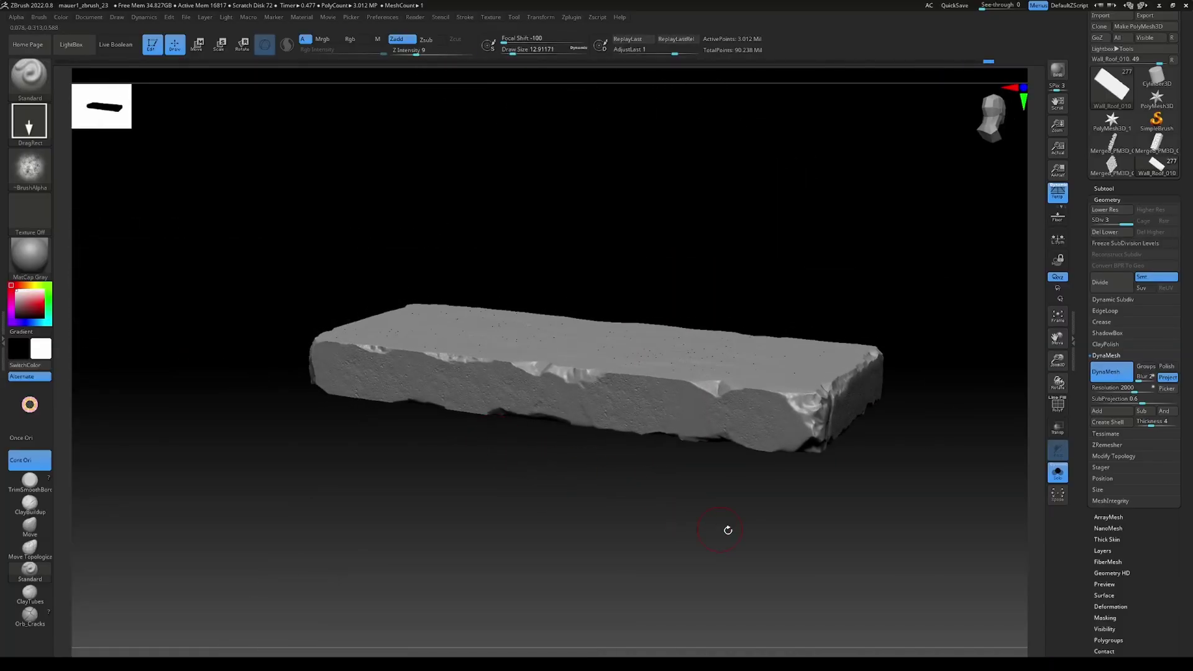
- Set the narrow slab to subdivision level 2, delete its higher levels and show the other objects again
{"action": "right_click_drag", "start_coordinate": [727, 530], "coordinate": [863, 471]}
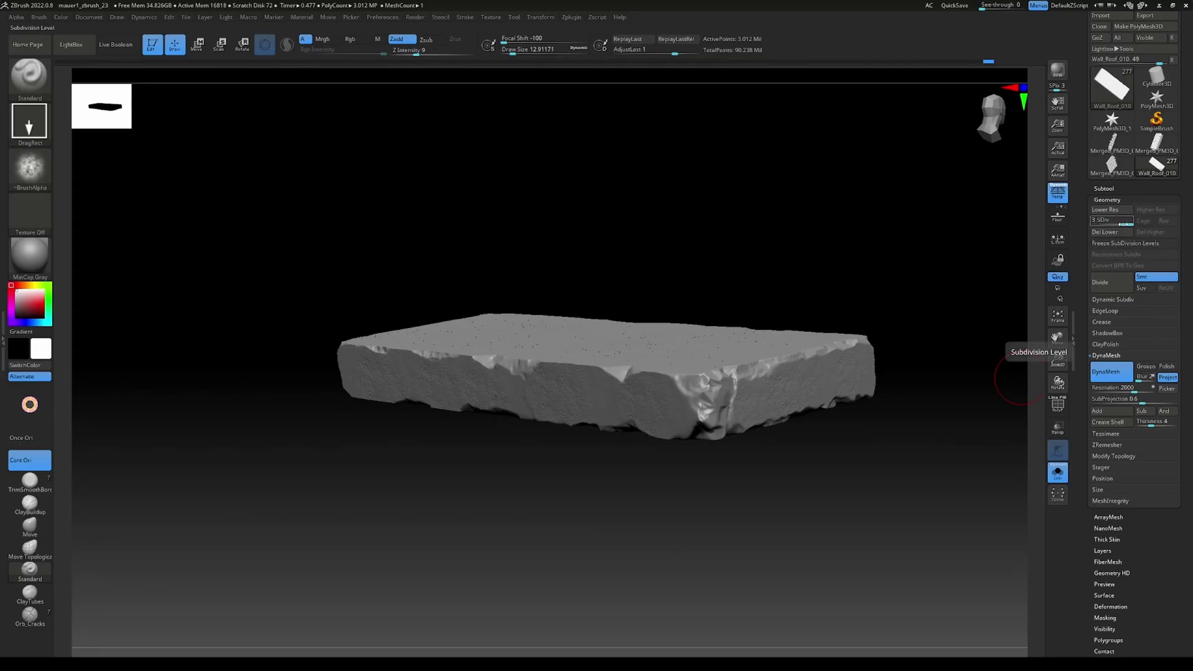
{"action": "left_click_drag", "start_coordinate": [1124, 224], "coordinate": [1096, 224]}
{"action": "right_click_drag", "start_coordinate": [882, 281], "coordinate": [943, 297]}
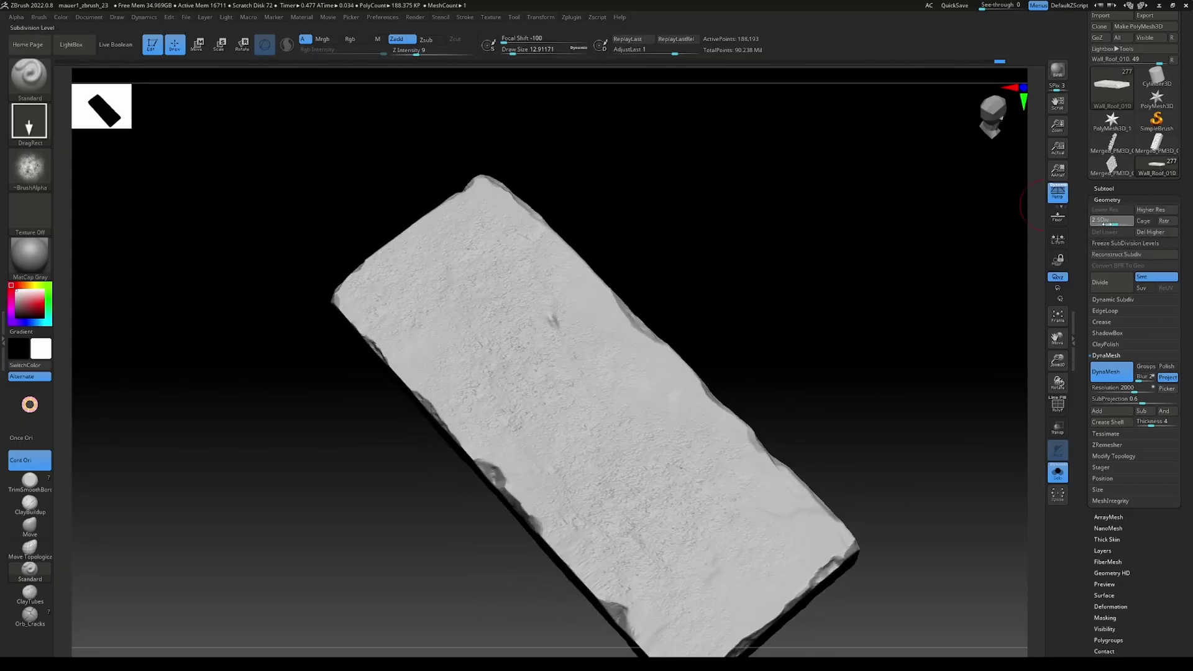
{"action": "left_click", "coordinate": [1106, 222]}
{"action": "left_click", "coordinate": [1155, 233]}
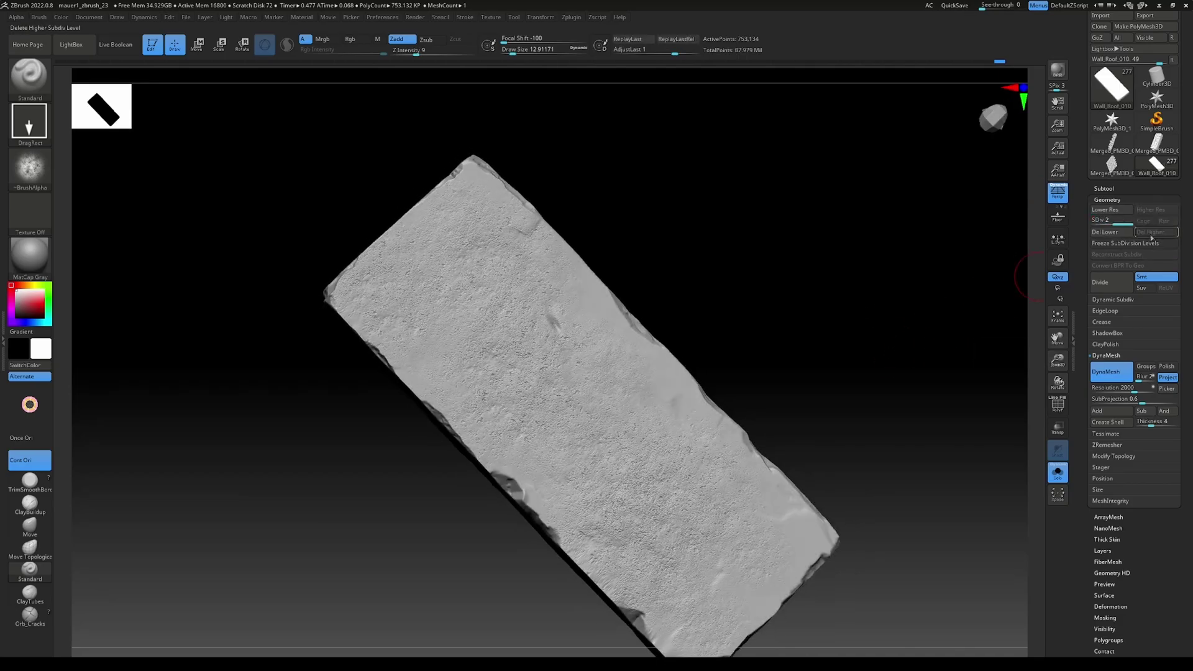
{"action": "left_click", "coordinate": [1057, 472]}
{"action": "right_click_drag", "start_coordinate": [1003, 472], "coordinate": [681, 499]}
{"action": "right_click_drag", "start_coordinate": [647, 544], "coordinate": [631, 568]}
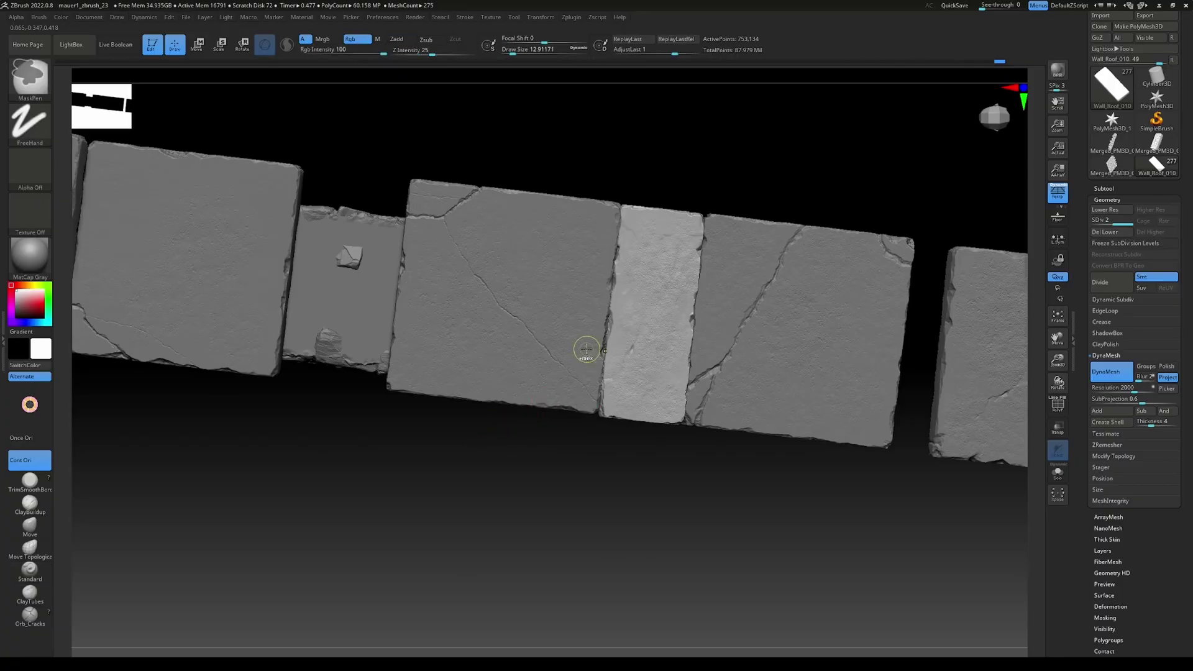
- Place a duplicate of the narrow slab, turned around, in the open gap on the middle slab's other side
{"action": "key", "text": "w"}
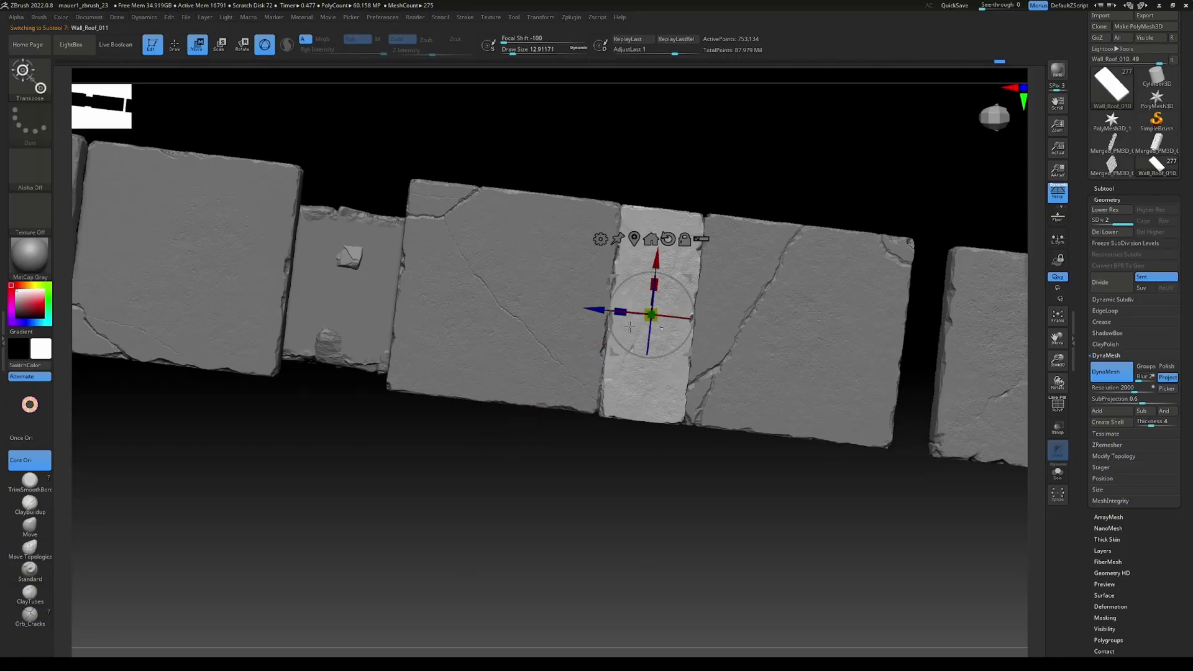
{"action": "left_click_drag", "start_coordinate": [598, 308], "coordinate": [288, 277]}
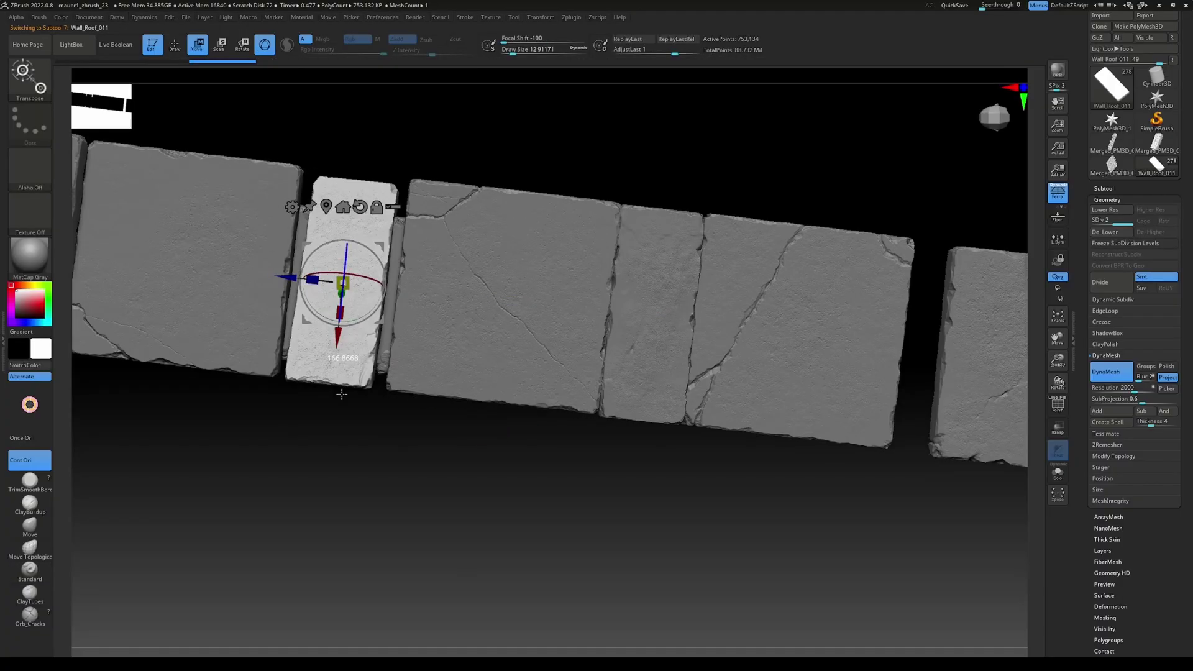
{"action": "right_click_drag", "start_coordinate": [346, 428], "coordinate": [372, 382]}
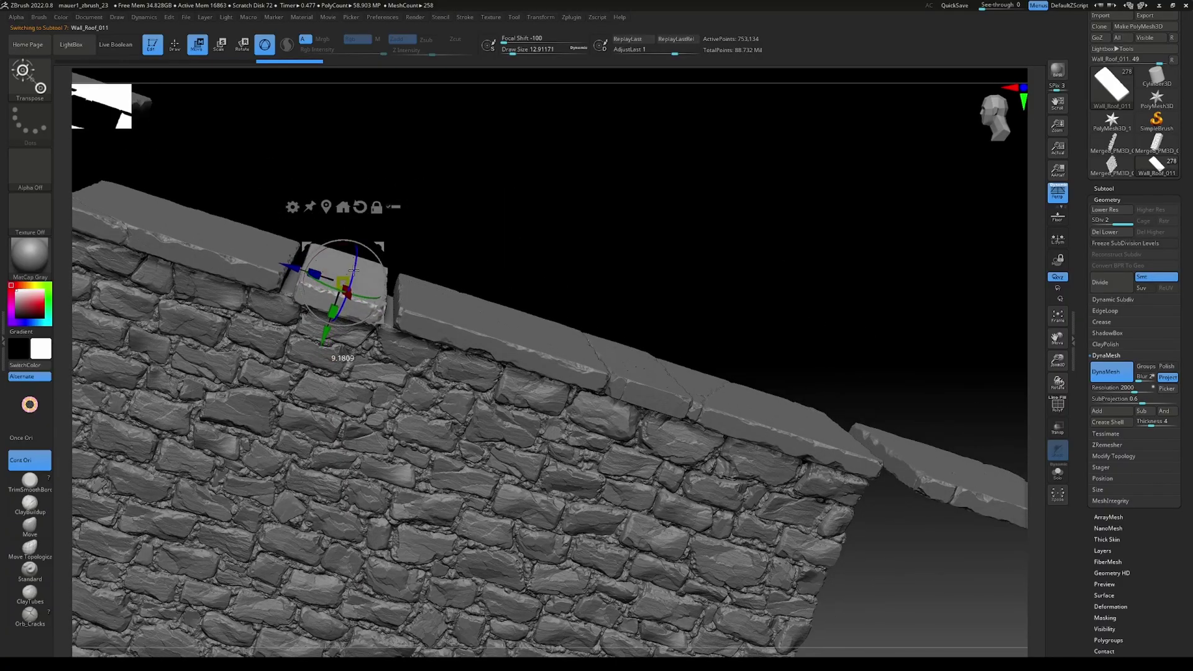
{"action": "left_click_drag", "start_coordinate": [659, 251], "coordinate": [643, 342]}
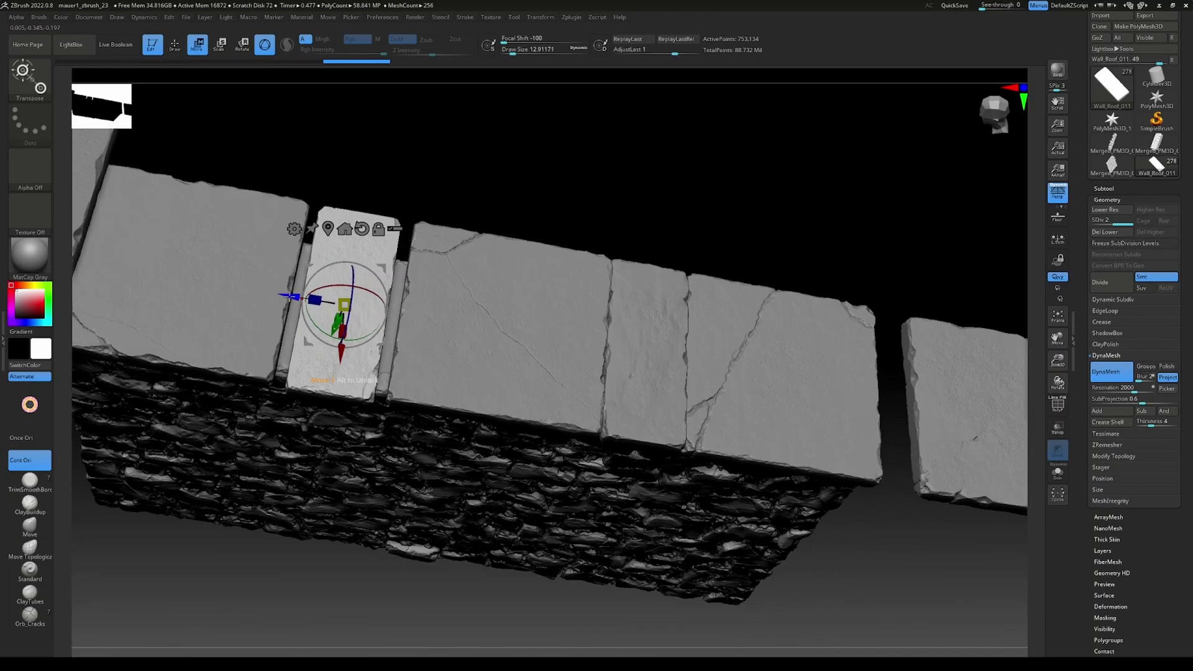
{"action": "left_click_drag", "start_coordinate": [344, 304], "coordinate": [341, 304]}
- Slide the middle slab and the original narrow slab along the wall toward the duplicate to close the joints
{"action": "left_click", "coordinate": [466, 328], "text": "alt"}
{"action": "left_click_drag", "start_coordinate": [503, 329], "coordinate": [493, 327]}
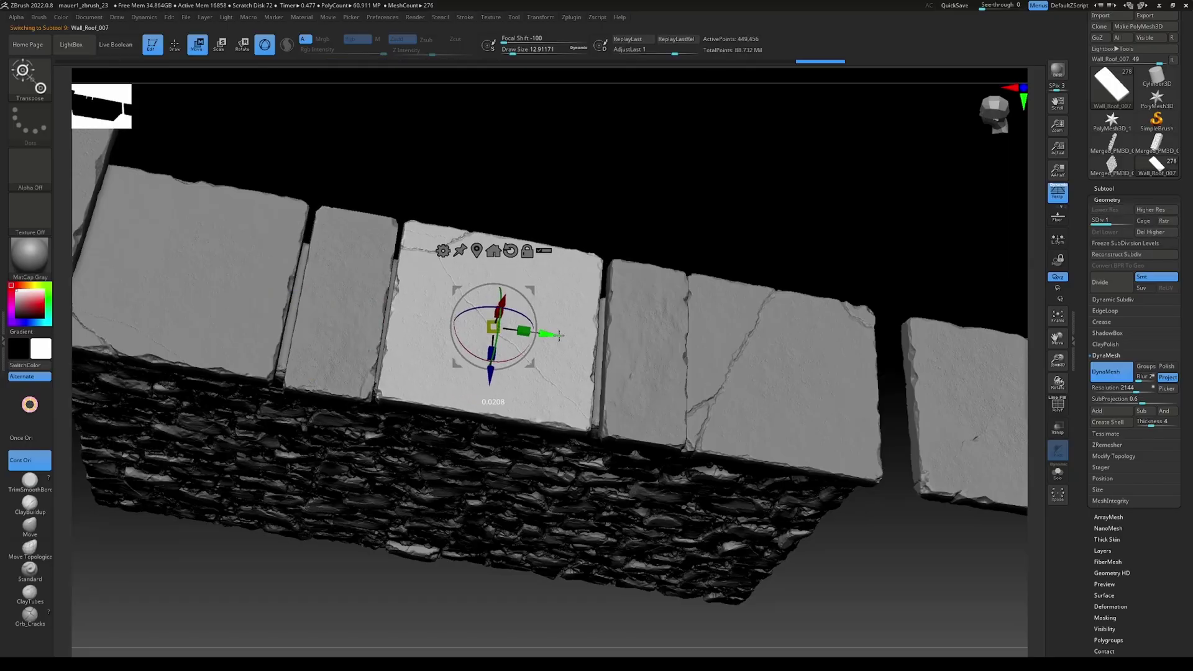
{"action": "left_click", "coordinate": [643, 348], "text": "alt"}
{"action": "left_click_drag", "start_coordinate": [646, 347], "coordinate": [642, 346]}
{"action": "mouse_move", "coordinate": [801, 201]}
{"action": "left_mouse_down"}
{"action": "mouse_move", "coordinate": [833, 243]}
{"action": "mouse_move", "coordinate": [1025, 308]}
{"action": "mouse_move", "coordinate": [855, 269]}
{"action": "mouse_move", "coordinate": [583, 495]}
{"action": "mouse_move", "coordinate": [600, 511]}
{"action": "left_mouse_up"}
- Fine-tune the positions of the middle slab and the end slab along the wall so their joints are tight
{"action": "key", "text": "q"}
{"action": "left_click", "coordinate": [520, 347], "text": "alt"}
{"action": "key", "text": "w"}
{"action": "left_click_drag", "start_coordinate": [462, 317], "coordinate": [456, 317]}
{"action": "left_click_drag", "start_coordinate": [515, 371], "coordinate": [515, 367]}
{"action": "left_click_drag", "start_coordinate": [459, 319], "coordinate": [462, 314]}
{"action": "left_click", "coordinate": [759, 346], "text": "alt"}
{"action": "left_click_drag", "start_coordinate": [718, 489], "coordinate": [583, 513], "text": "alt"}
{"action": "left_click_drag", "start_coordinate": [575, 349], "coordinate": [567, 350]}
- Delete the narrow duplicate beside the middle slab
{"action": "left_click", "coordinate": [355, 339], "text": "alt"}
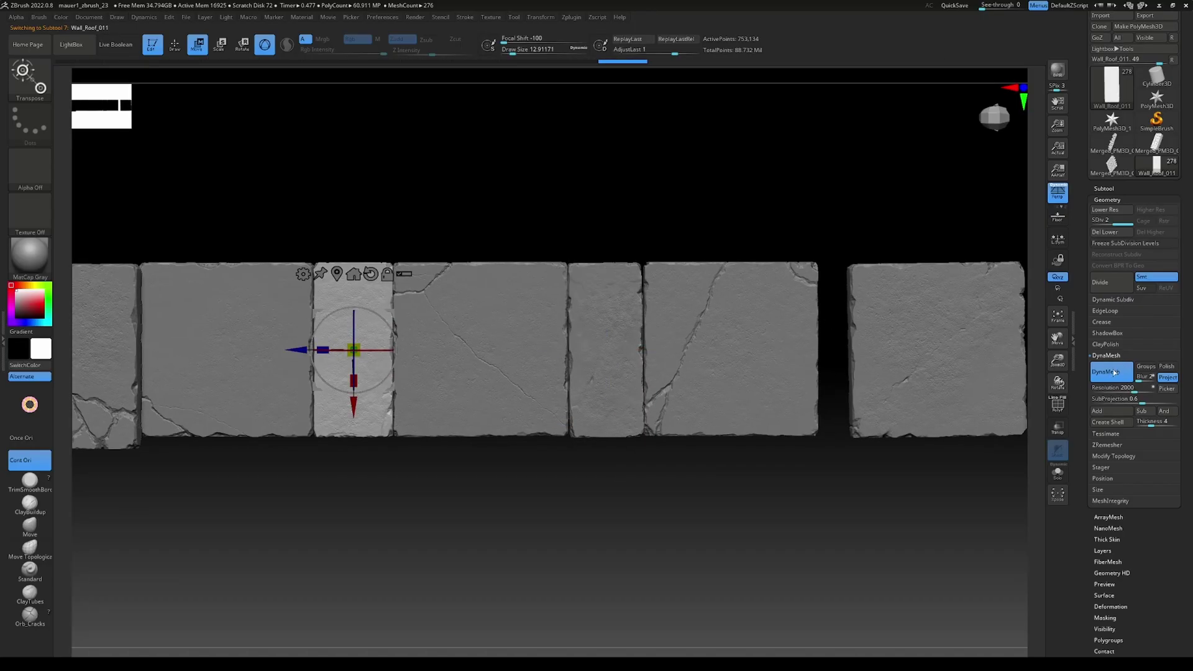
{"action": "left_click", "coordinate": [1132, 190]}
{"action": "left_click", "coordinate": [1103, 461]}
{"action": "left_click", "coordinate": [997, 481]}
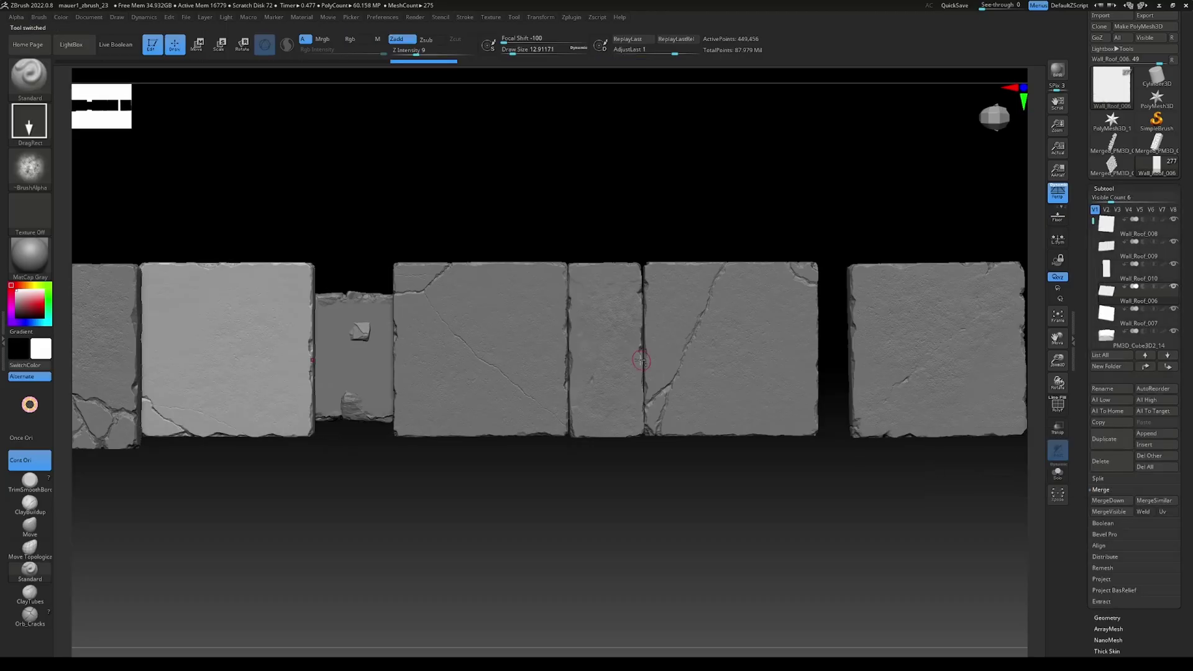
- Place another duplicate of the narrow slab in the open gap, and delete that copy
{"action": "left_click", "coordinate": [636, 348], "text": "alt"}
{"action": "key", "text": "w"}
{"action": "left_click_drag", "start_coordinate": [551, 351], "coordinate": [299, 353]}
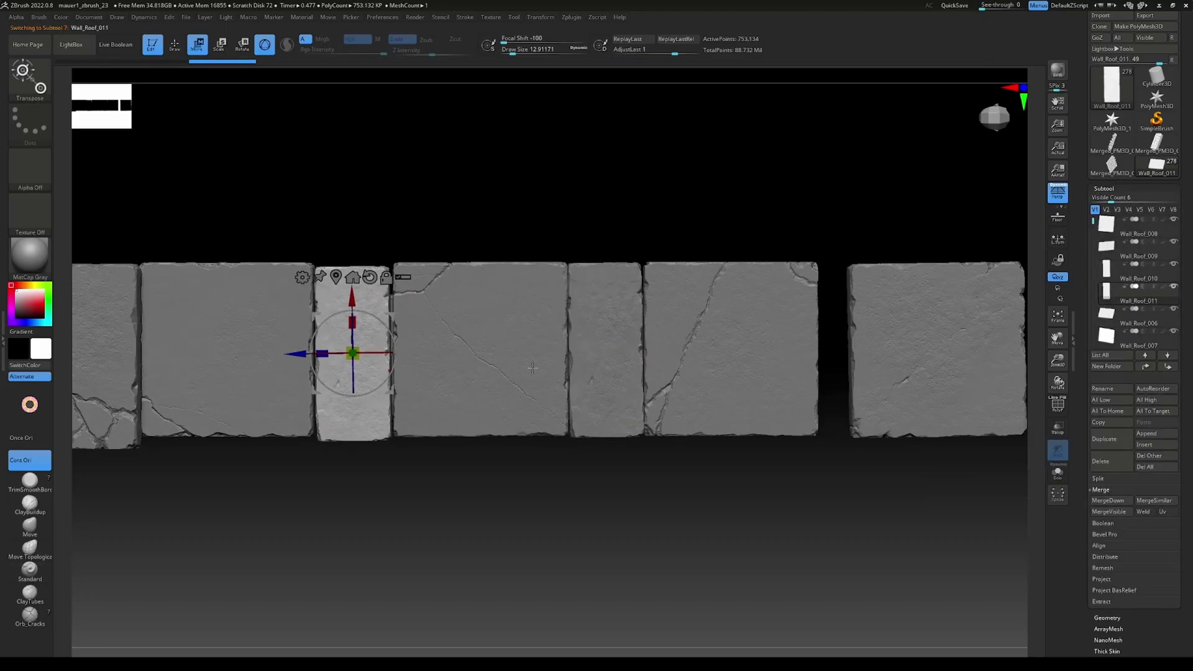
{"action": "left_click", "coordinate": [1106, 460]}
{"action": "left_click", "coordinate": [1026, 479]}
- Nudge the middle slab along the wall and place a duplicate of the narrow slab in the open gap beside it
{"action": "left_click", "coordinate": [511, 339]}
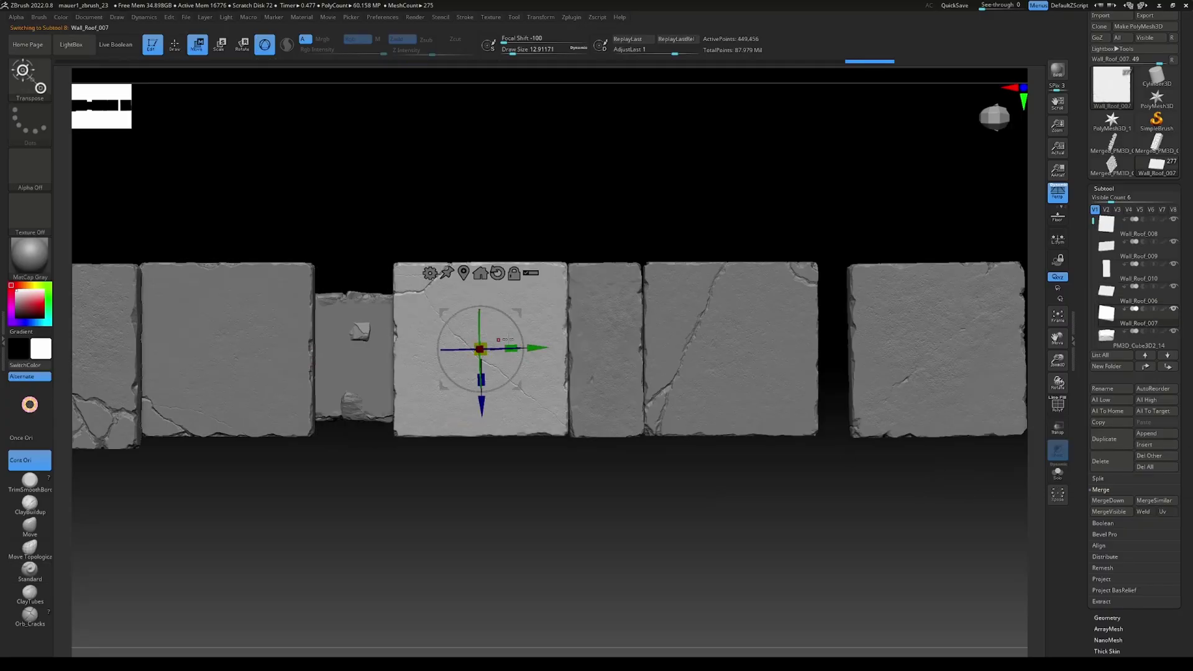
{"action": "left_click_drag", "start_coordinate": [544, 347], "coordinate": [573, 351]}
{"action": "left_click", "coordinate": [610, 358]}
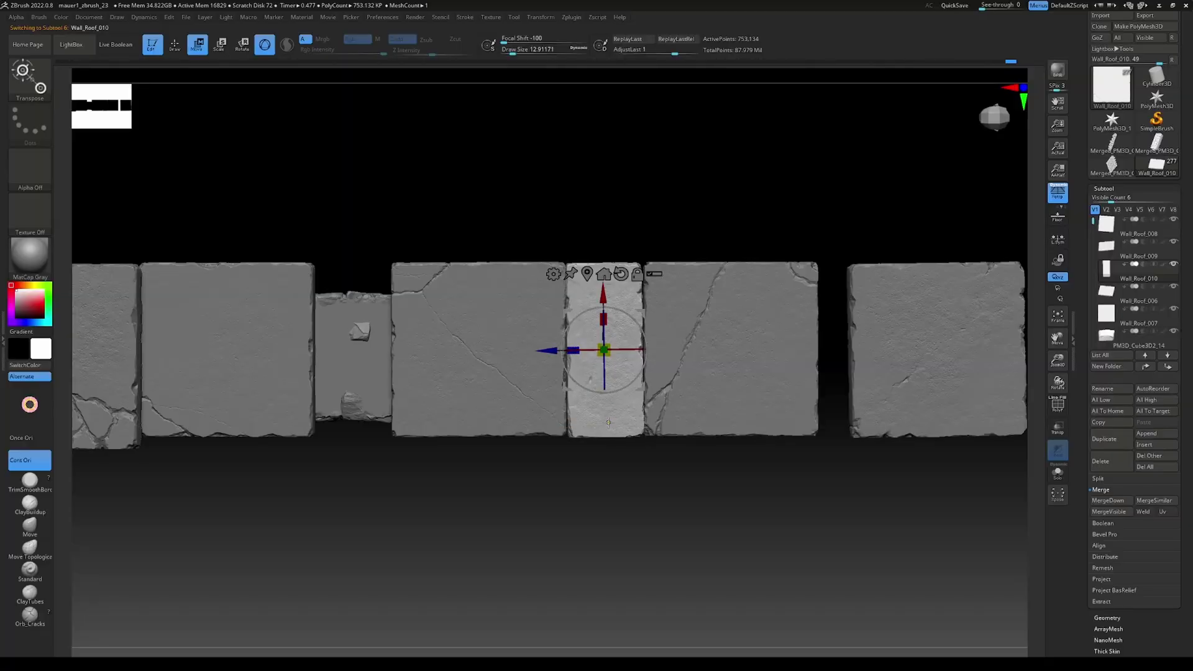
{"action": "key", "text": "ctrl+shift+d"}
{"action": "left_click_drag", "start_coordinate": [550, 352], "coordinate": [297, 358]}
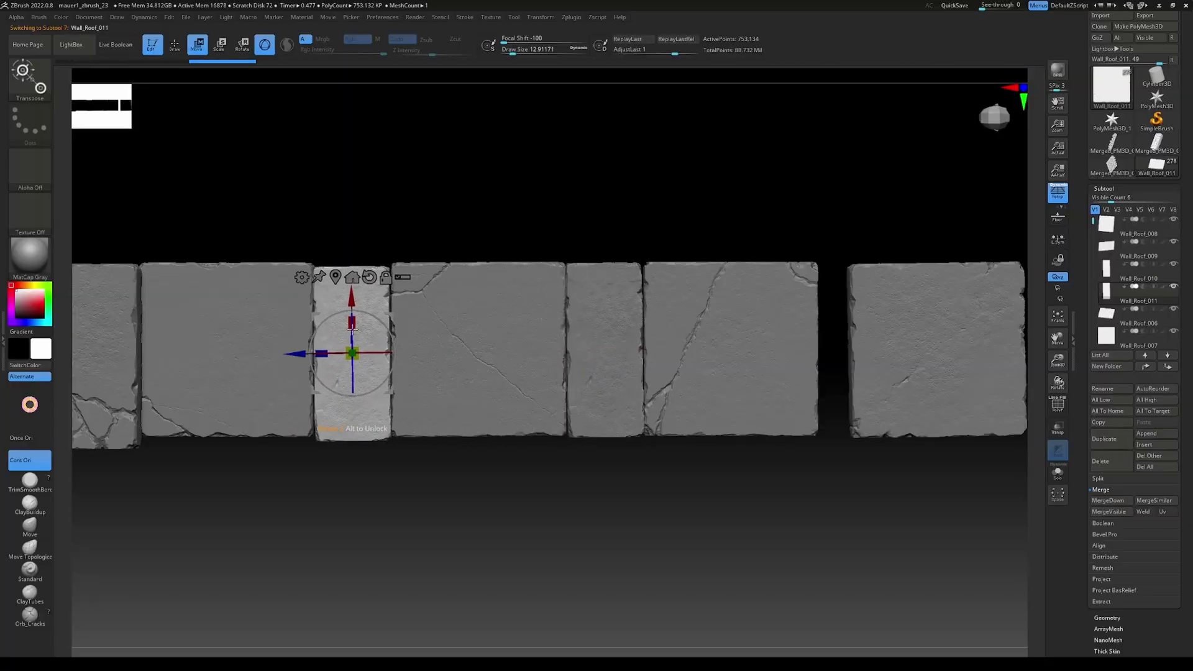
{"action": "left_click_drag", "start_coordinate": [352, 331], "coordinate": [381, 471]}
{"action": "left_click_drag", "start_coordinate": [381, 470], "coordinate": [416, 298]}
- Delete the leftover slab floating beyond the wall's free end and unhide the pillar
{"action": "left_click", "coordinate": [955, 330], "text": "alt"}
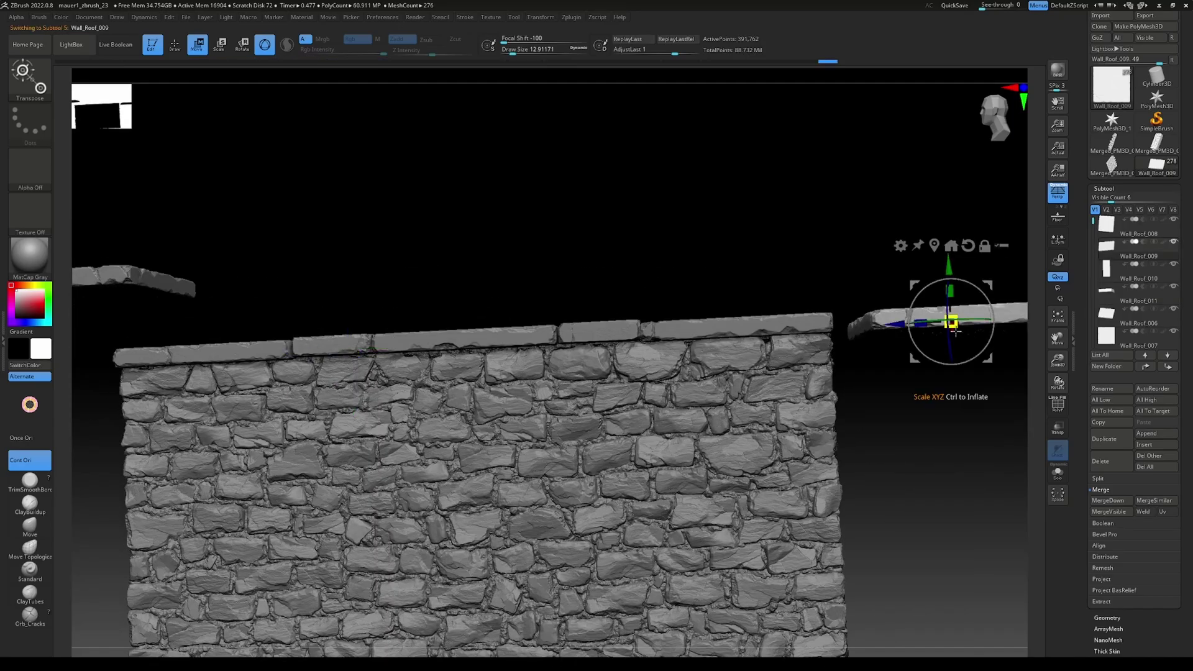
{"action": "left_click", "coordinate": [1100, 462]}
{"action": "left_click", "coordinate": [1025, 477]}
{"action": "mouse_move", "coordinate": [939, 445]}
{"action": "left_mouse_down", "text": "alt"}
{"action": "mouse_move", "coordinate": [860, 381]}
{"action": "mouse_move", "coordinate": [897, 438]}
{"action": "mouse_move", "coordinate": [921, 436]}
{"action": "left_mouse_up", "text": "alt"}
{"action": "left_click_drag", "start_coordinate": [1092, 222], "coordinate": [1092, 223]}
{"action": "left_click", "coordinate": [1172, 241]}
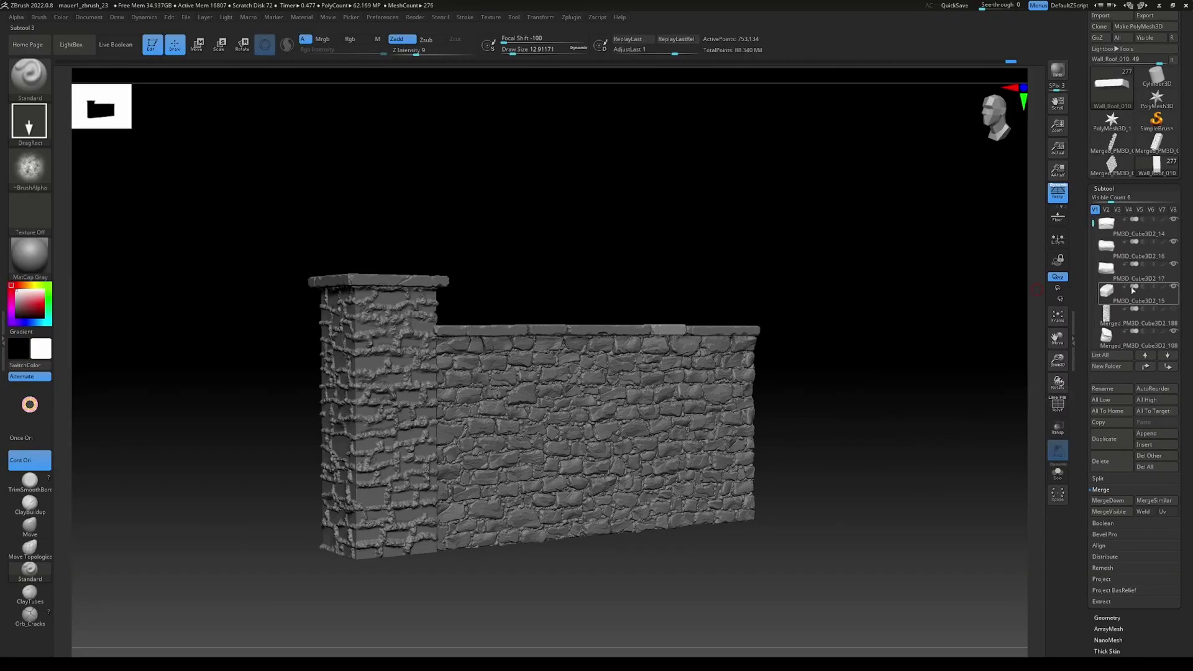
- Go through the roof slabs one by one and offset them slightly across the wall's width for an irregular alignment
{"action": "left_click_drag", "start_coordinate": [894, 435], "coordinate": [700, 245]}
{"action": "left_click", "coordinate": [684, 236], "text": "alt"}
{"action": "key", "text": "w"}
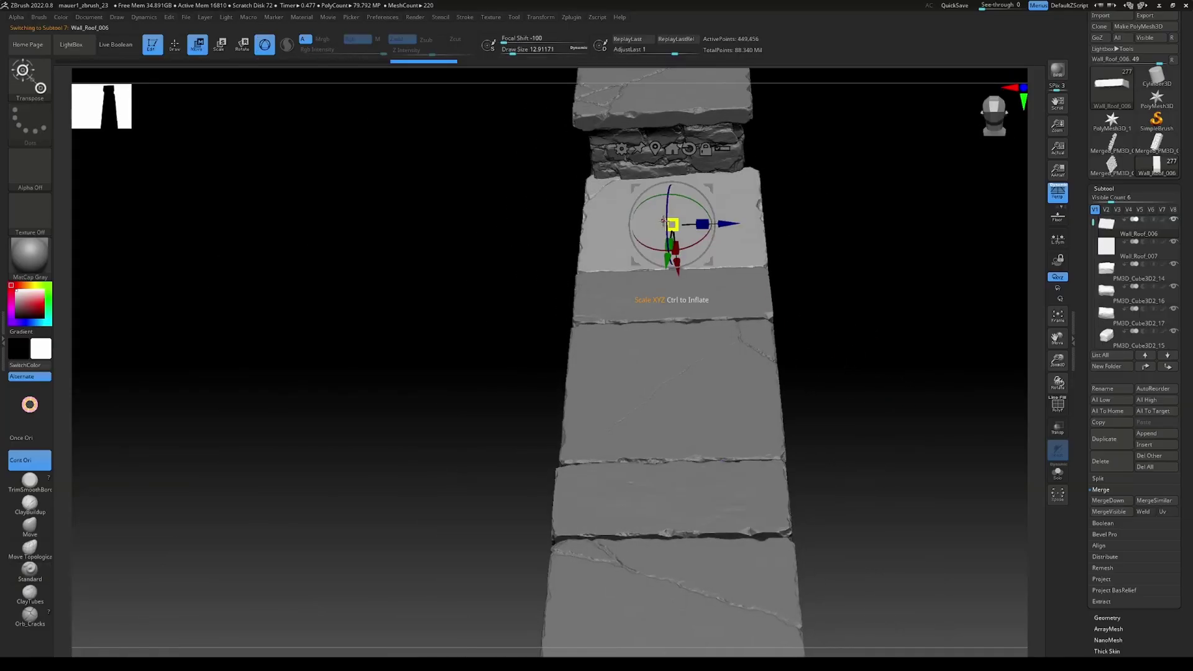
{"action": "left_click", "coordinate": [709, 298], "text": "alt"}
{"action": "left_click", "coordinate": [714, 395], "text": "alt"}
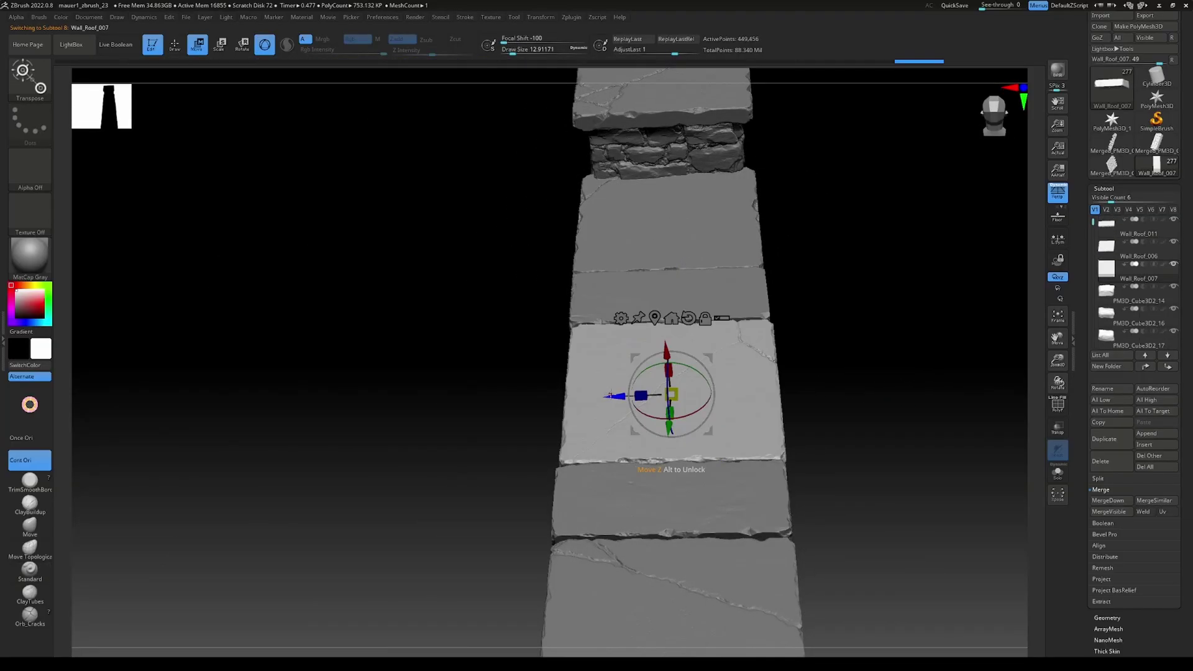
{"action": "right_click_drag", "start_coordinate": [764, 465], "coordinate": [787, 412], "text": "alt"}
{"action": "left_click", "coordinate": [780, 434], "text": "alt"}
{"action": "left_click", "coordinate": [780, 518], "text": "alt"}
{"action": "right_click_drag", "start_coordinate": [851, 509], "coordinate": [873, 431]}
{"action": "right_click_drag", "start_coordinate": [914, 377], "coordinate": [908, 488]}
{"action": "left_click", "coordinate": [750, 273], "text": "alt"}
{"action": "right_click_drag", "start_coordinate": [751, 256], "coordinate": [737, 378], "text": "alt"}
{"action": "left_click", "coordinate": [737, 378], "text": "alt"}
{"action": "left_click", "coordinate": [714, 261], "text": "alt"}
{"action": "left_click", "coordinate": [714, 168], "text": "alt"}
- Flatten the mortar on the underside of Wall_Base_001 using the TrimSmoothBorder brush with a Draw Size of about 97
{"action": "mouse_move", "coordinate": [913, 174]}
{"action": "left_mouse_down"}
{"action": "mouse_move", "coordinate": [930, 316]}
{"action": "mouse_move", "coordinate": [887, 328]}
{"action": "mouse_move", "coordinate": [892, 223]}
{"action": "mouse_move", "coordinate": [876, 307]}
{"action": "mouse_move", "coordinate": [915, 340]}
{"action": "left_mouse_up"}
{"action": "key", "text": "q"}
{"action": "mouse_move", "coordinate": [915, 340]}
{"action": "right_mouse_down", "text": "ctrl"}
{"action": "mouse_move", "coordinate": [889, 298]}
{"action": "mouse_move", "coordinate": [829, 373]}
{"action": "right_mouse_up", "text": "ctrl"}
{"action": "left_click", "coordinate": [631, 341], "text": "alt"}
{"action": "right_click_drag", "start_coordinate": [630, 342], "coordinate": [628, 396], "text": "ctrl"}
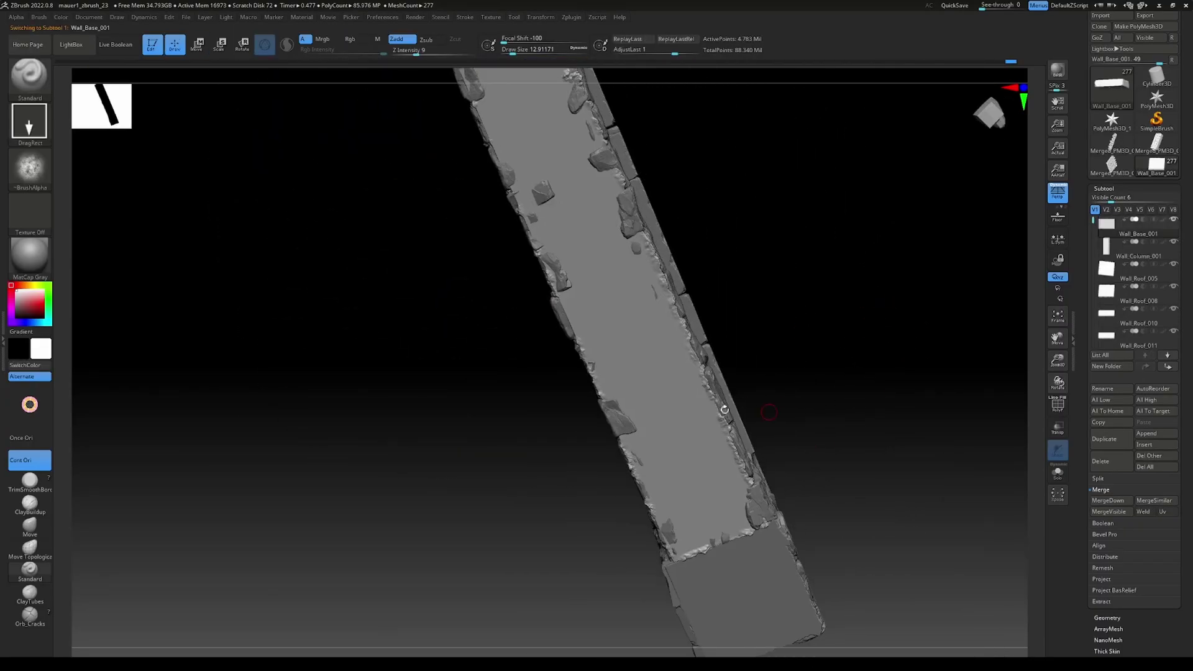
{"action": "key", "text": "1"}
{"action": "key", "text": "s"}
{"action": "left_click_drag", "start_coordinate": [660, 354], "coordinate": [713, 350]}
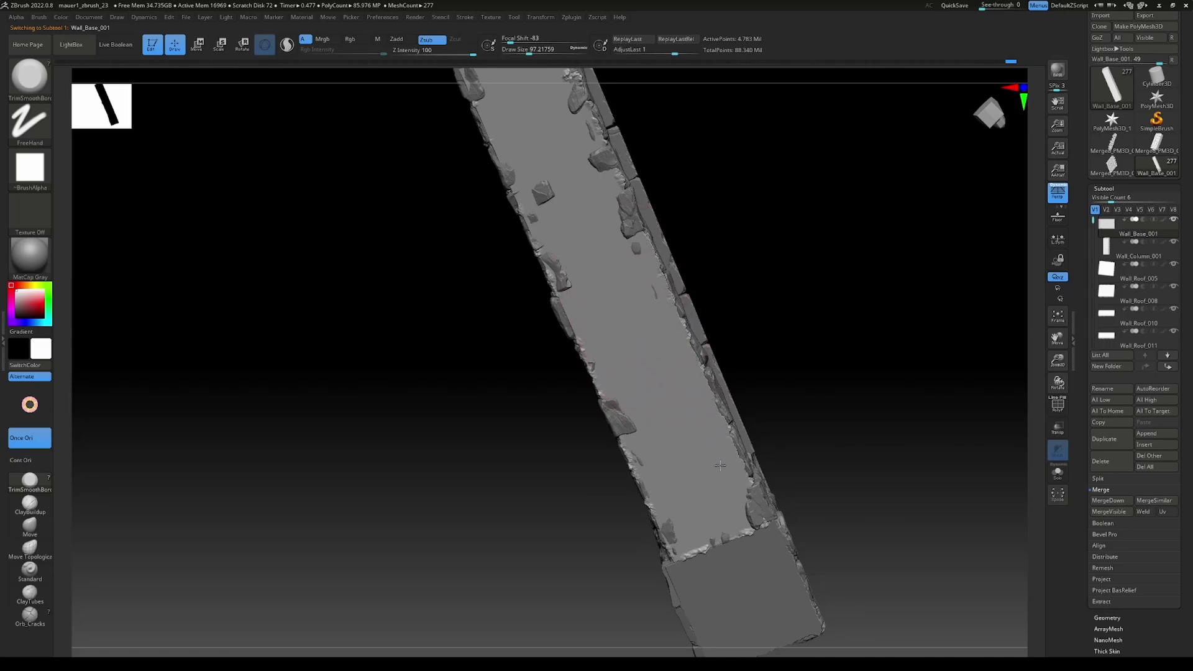
- Flatten the stones protruding from the wall's underside near its free end using the TrimSmoothBorder brush with a Draw Size of about 56
{"action": "right_click_drag", "start_coordinate": [564, 245], "coordinate": [605, 385], "text": "alt"}
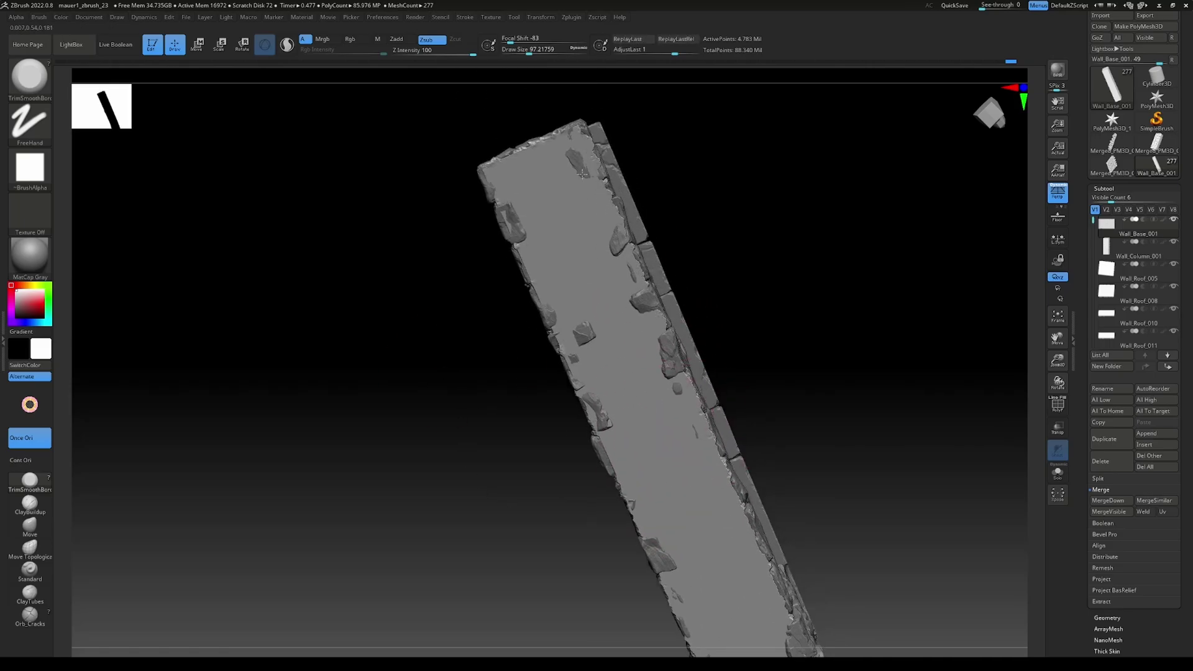
{"action": "left_click", "coordinate": [594, 338], "text": "alt"}
{"action": "key", "text": "s"}
{"action": "left_click_drag", "start_coordinate": [589, 337], "coordinate": [582, 347]}
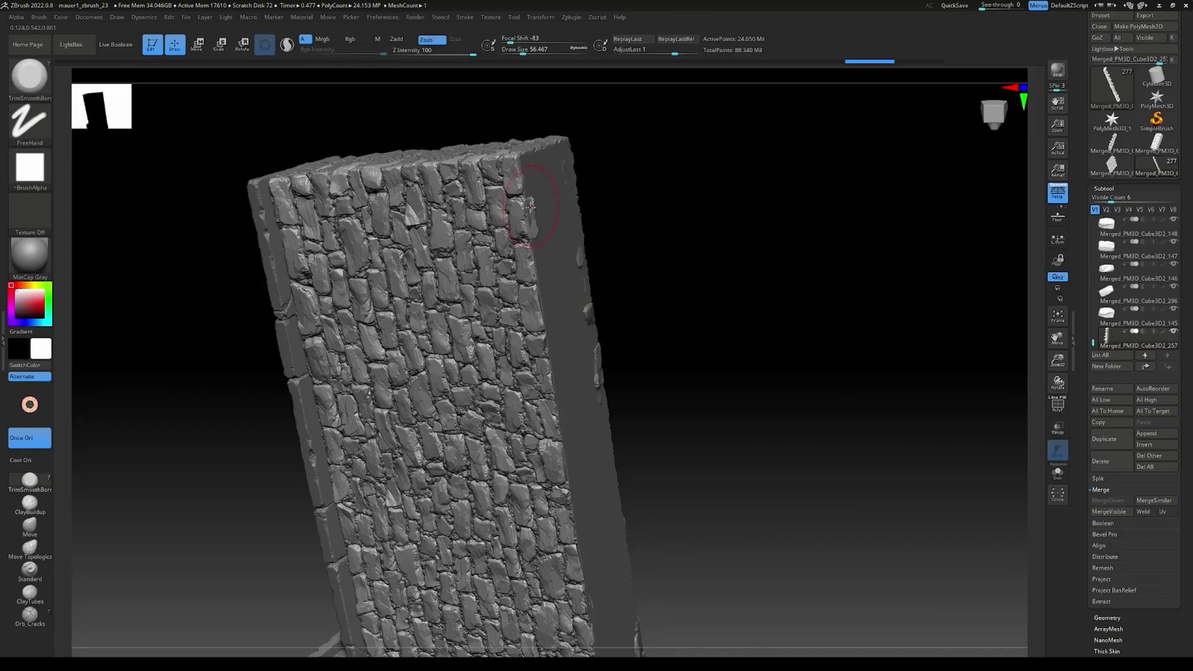
{"action": "key", "text": "ctrl+z"}
{"action": "left_click_drag", "start_coordinate": [540, 229], "coordinate": [541, 198]}
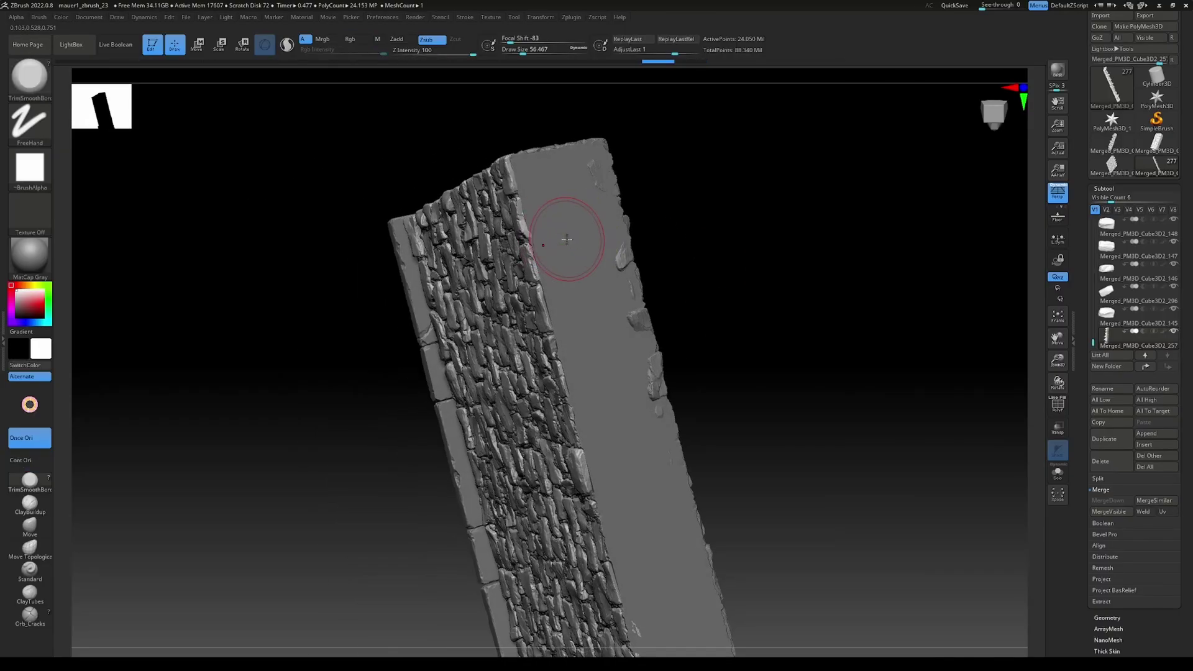
{"action": "left_click_drag", "start_coordinate": [561, 242], "coordinate": [612, 289]}
{"action": "left_click_drag", "start_coordinate": [715, 298], "coordinate": [755, 354]}
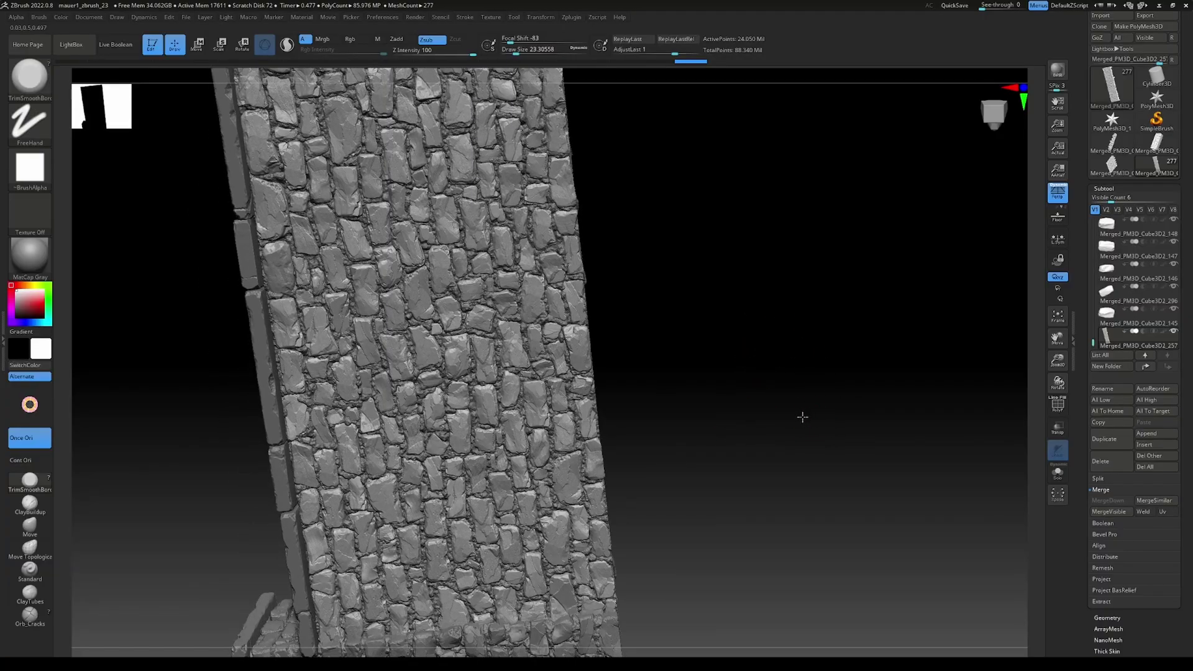
- Set the Draw Size to about 39 and trim the stones along the lower edge of the wall's other long side
{"action": "mouse_move", "coordinate": [801, 416]}
{"action": "left_mouse_down"}
{"action": "mouse_move", "coordinate": [780, 418]}
{"action": "mouse_move", "coordinate": [822, 429]}
{"action": "mouse_move", "coordinate": [809, 371]}
{"action": "mouse_move", "coordinate": [645, 463]}
{"action": "left_mouse_up"}
{"action": "key", "text": "s"}
{"action": "key", "text": "s"}
{"action": "left_click_drag", "start_coordinate": [646, 552], "coordinate": [643, 551]}
{"action": "mouse_move", "coordinate": [736, 451]}
{"action": "left_mouse_down"}
{"action": "mouse_move", "coordinate": [822, 420]}
{"action": "mouse_move", "coordinate": [721, 453]}
{"action": "left_mouse_up"}
{"action": "left_click", "coordinate": [654, 552], "text": "alt"}
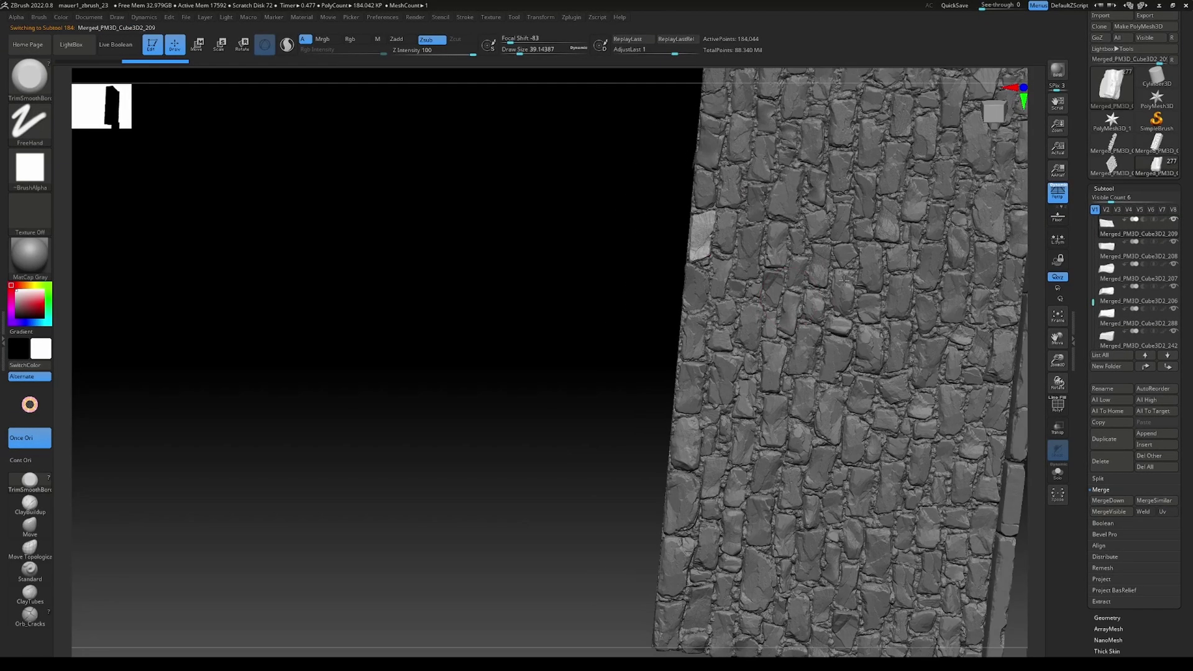
{"action": "right_click_drag", "start_coordinate": [843, 280], "coordinate": [932, 273]}
{"action": "key", "text": "ctrl+z"}
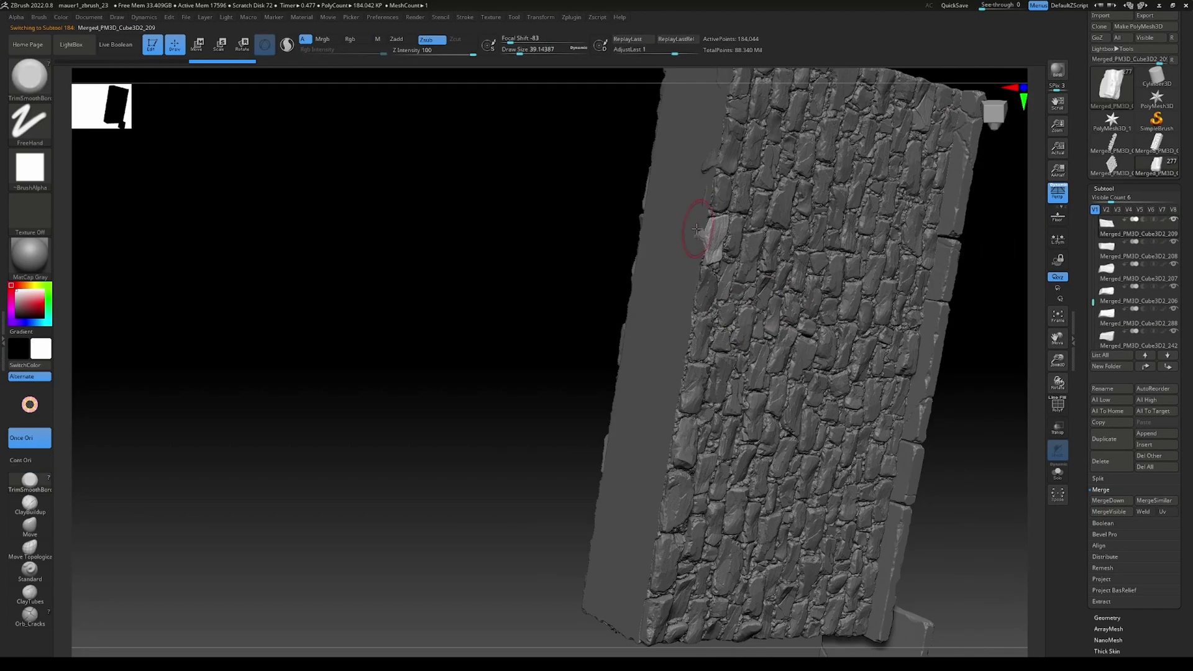
- Select the neighbouring stones overhanging the wall's bottom edge one after another and trim them flush with the underside
{"action": "left_click", "coordinate": [719, 194], "text": "alt"}
{"action": "left_click_drag", "start_coordinate": [711, 205], "coordinate": [705, 173]}
{"action": "left_click", "coordinate": [723, 152], "text": "alt"}
{"action": "mouse_move", "coordinate": [549, 229]}
{"action": "left_mouse_down", "text": "alt"}
{"action": "mouse_move", "coordinate": [513, 341]}
{"action": "mouse_move", "coordinate": [590, 335]}
{"action": "left_mouse_up", "text": "alt"}
{"action": "left_click", "coordinate": [717, 166], "text": "alt"}
- Unhide the pillar subtool Wall_Column_001 and view the complete wall from the front
{"action": "left_click_drag", "start_coordinate": [946, 285], "coordinate": [733, 515]}
{"action": "scroll", "coordinate": [1174, 245], "scroll_direction": "up", "scroll_amount": 10}
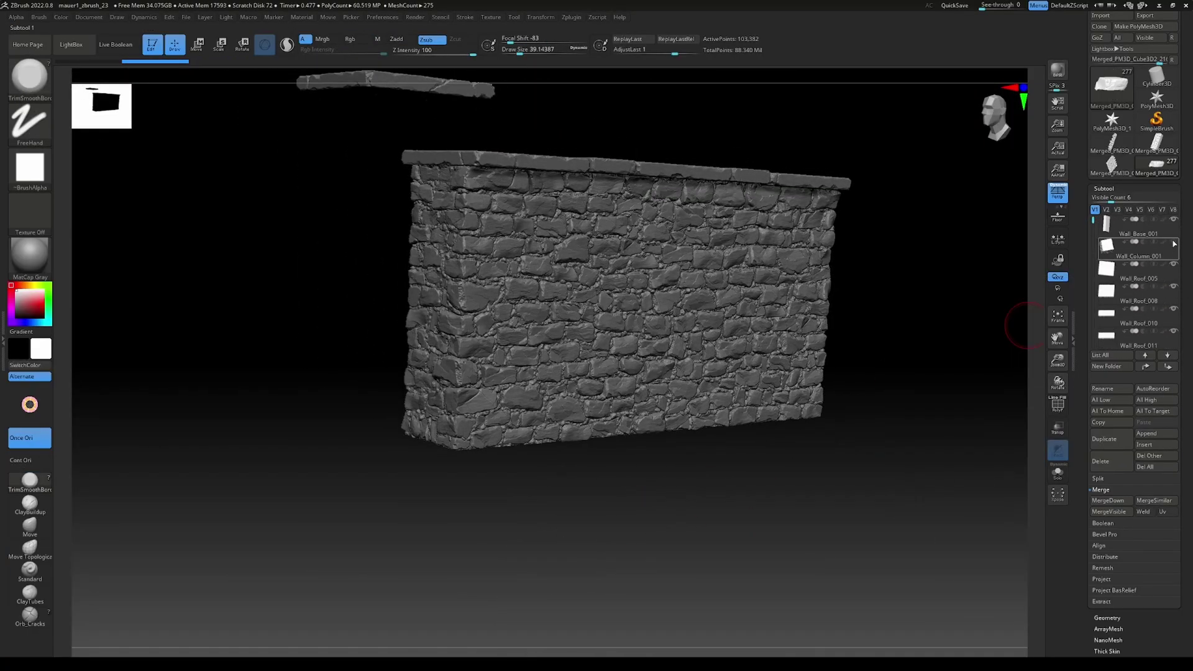
{"action": "left_click", "coordinate": [1173, 242]}
{"action": "scroll", "coordinate": [1173, 243], "scroll_direction": "down", "scroll_amount": 2}
{"action": "mouse_move", "coordinate": [888, 488]}
{"action": "left_mouse_down"}
{"action": "mouse_move", "coordinate": [841, 513]}
{"action": "mouse_move", "coordinate": [828, 559]}
{"action": "left_mouse_up"}
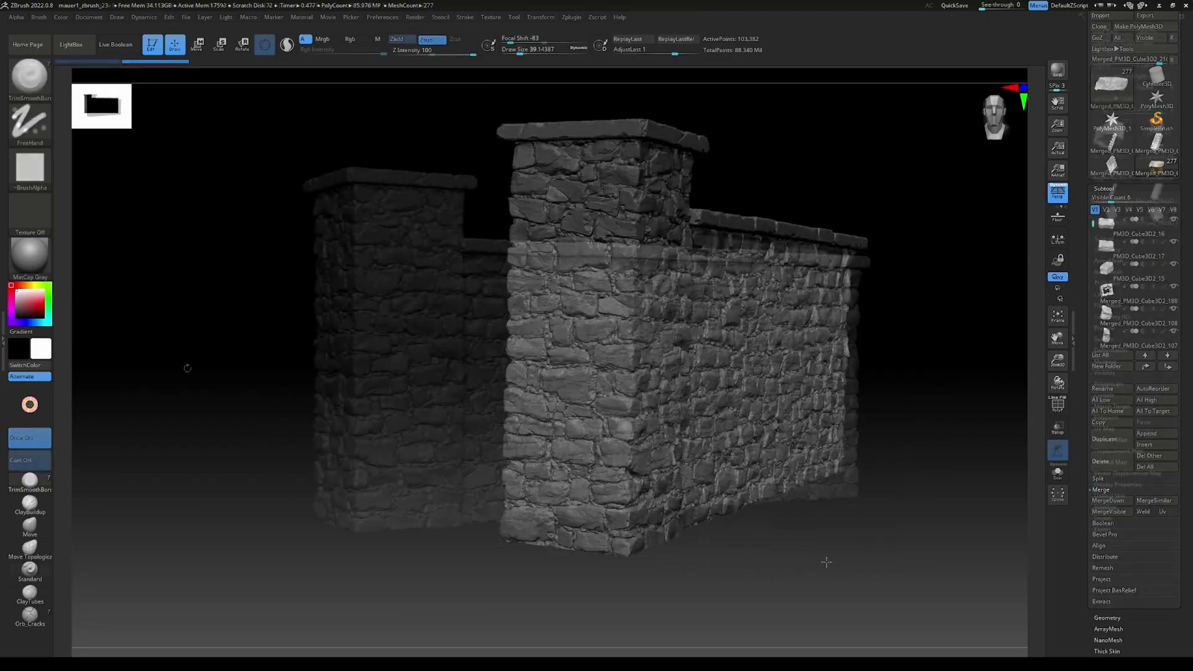